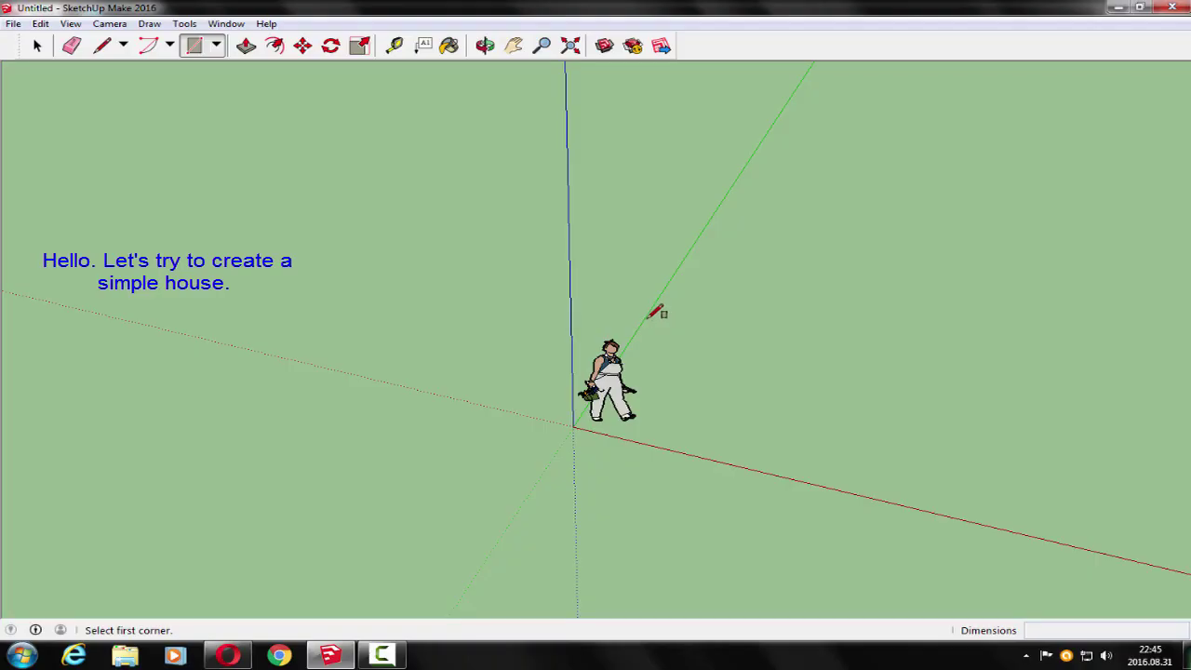
- Draw the first floor rectangle
click(647, 319)
click(900, 203)
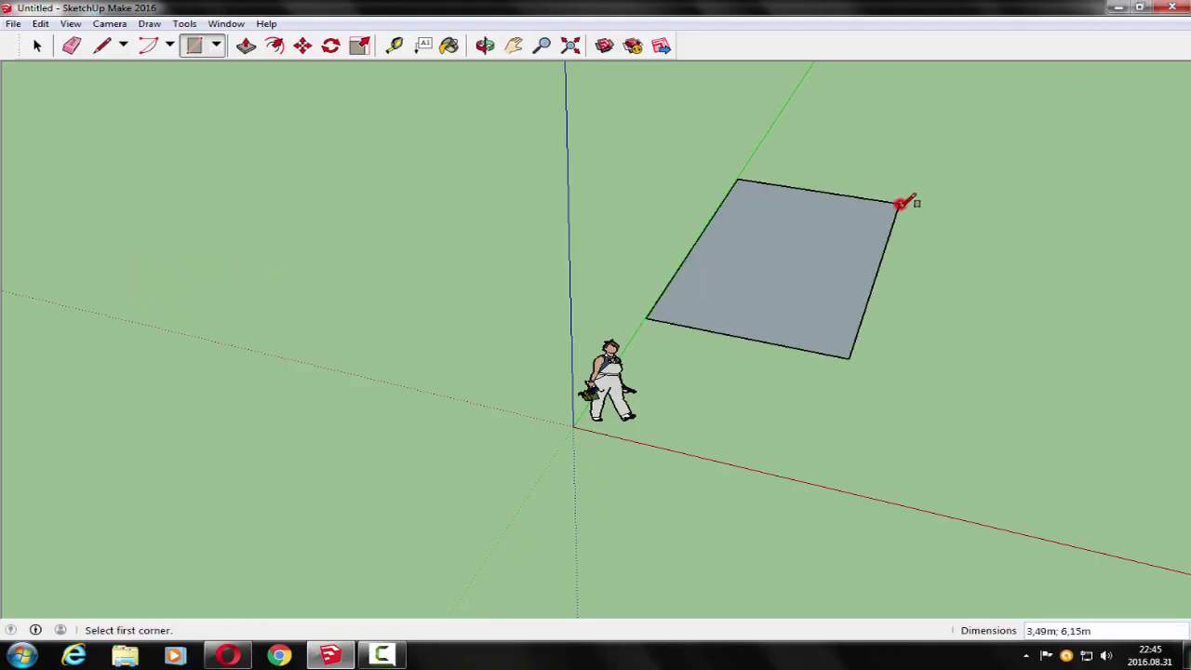
middle_drag(1040, 315, 903, 434)
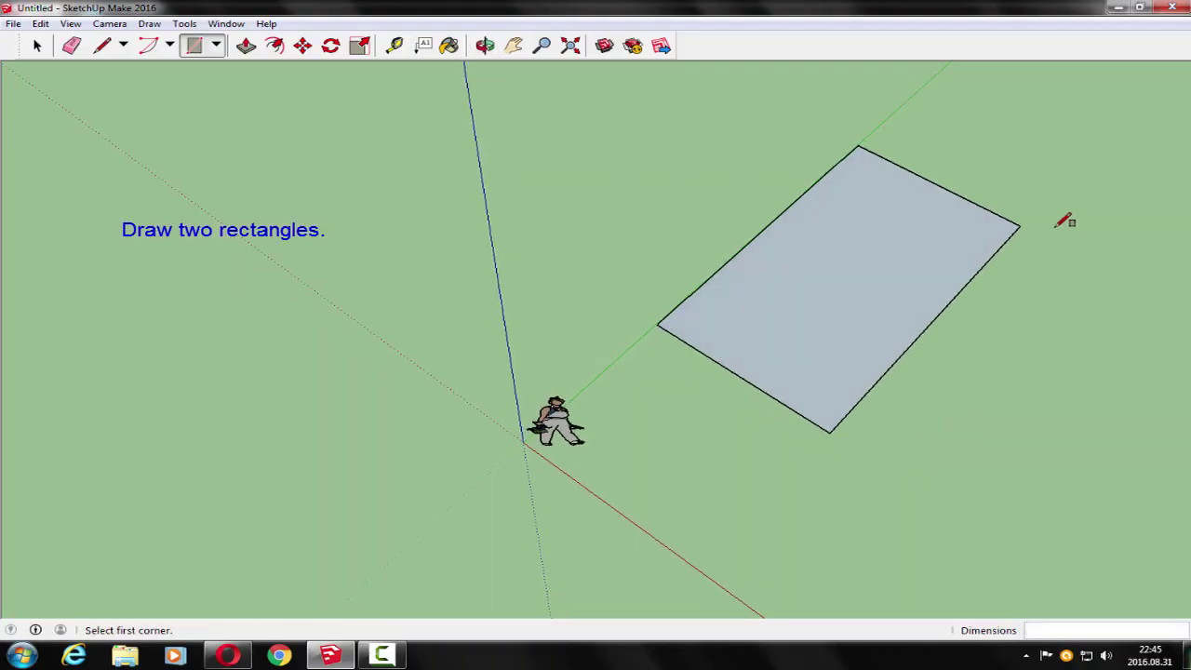
- Draw a second rectangle against the first to form an L, and erase their shared edge
click(1018, 225)
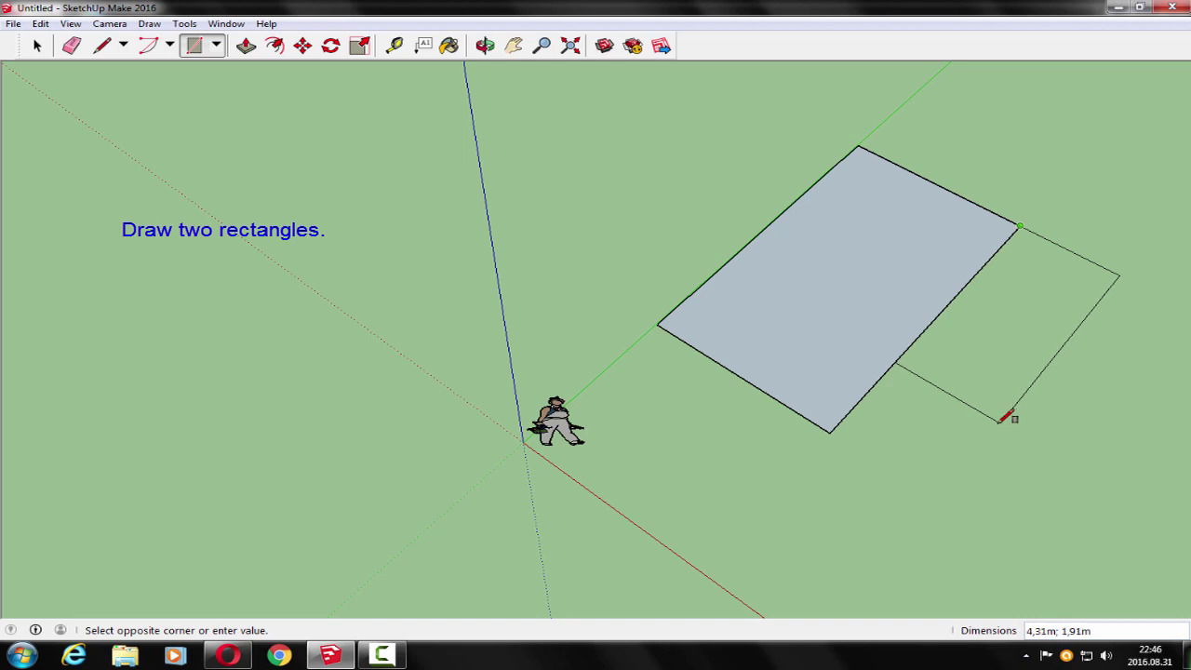
click(1002, 421)
mouse_move(997, 419)
middle_down()
mouse_move(919, 344)
mouse_move(939, 365)
middle_up()
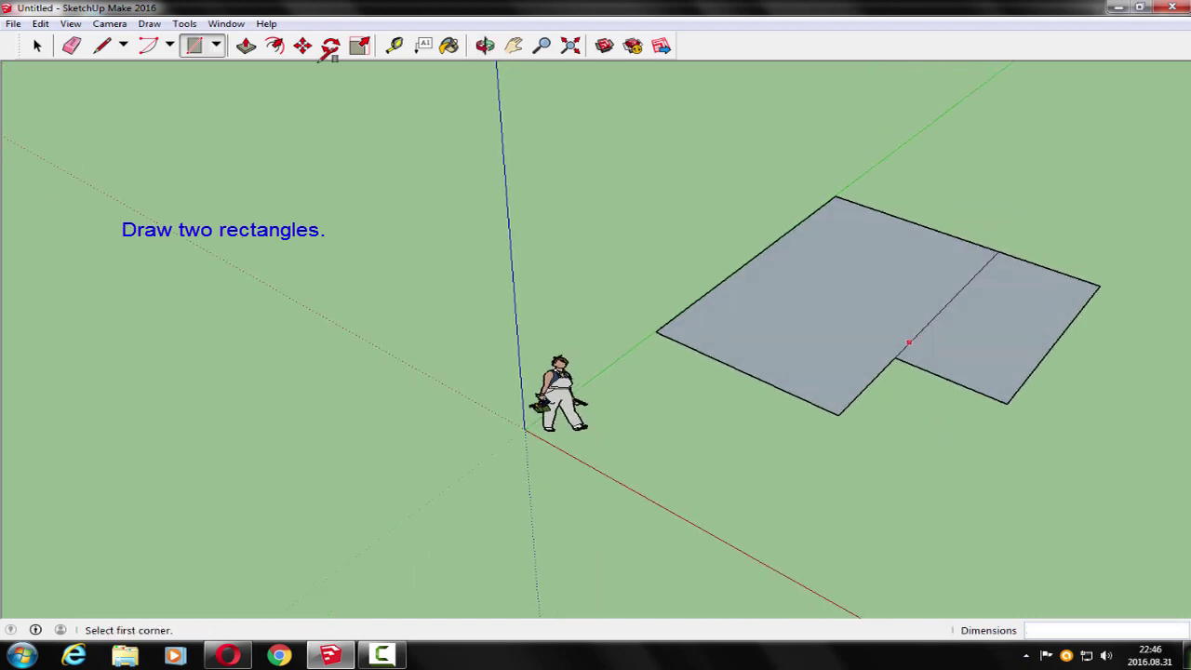
click(71, 44)
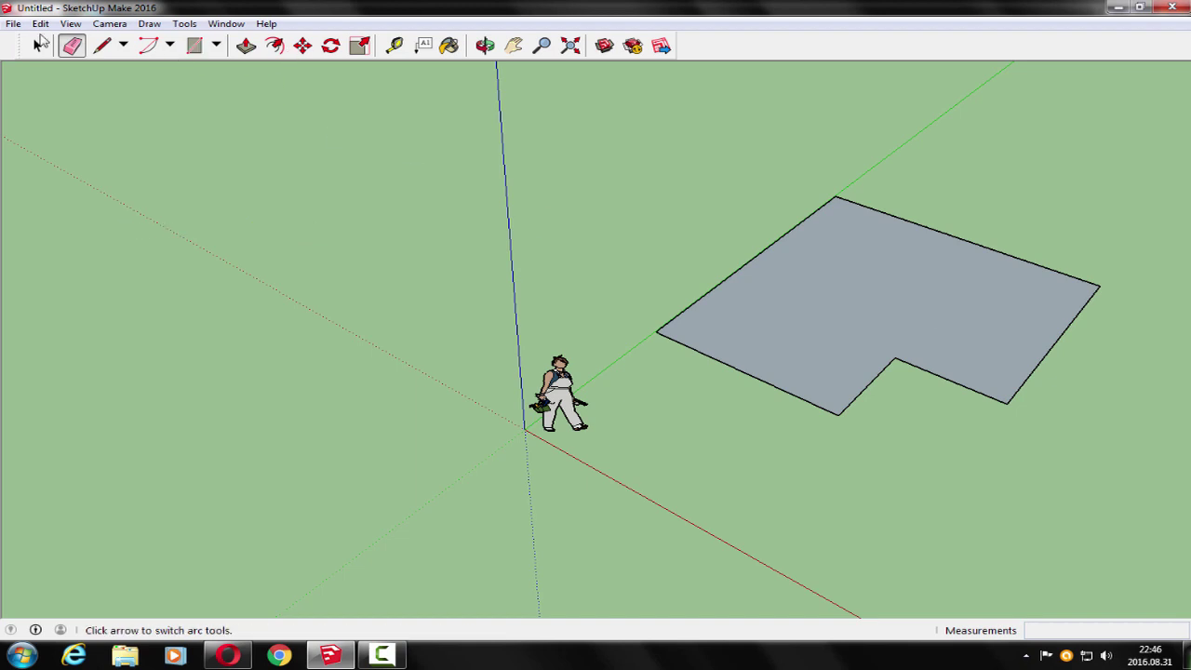
click(101, 44)
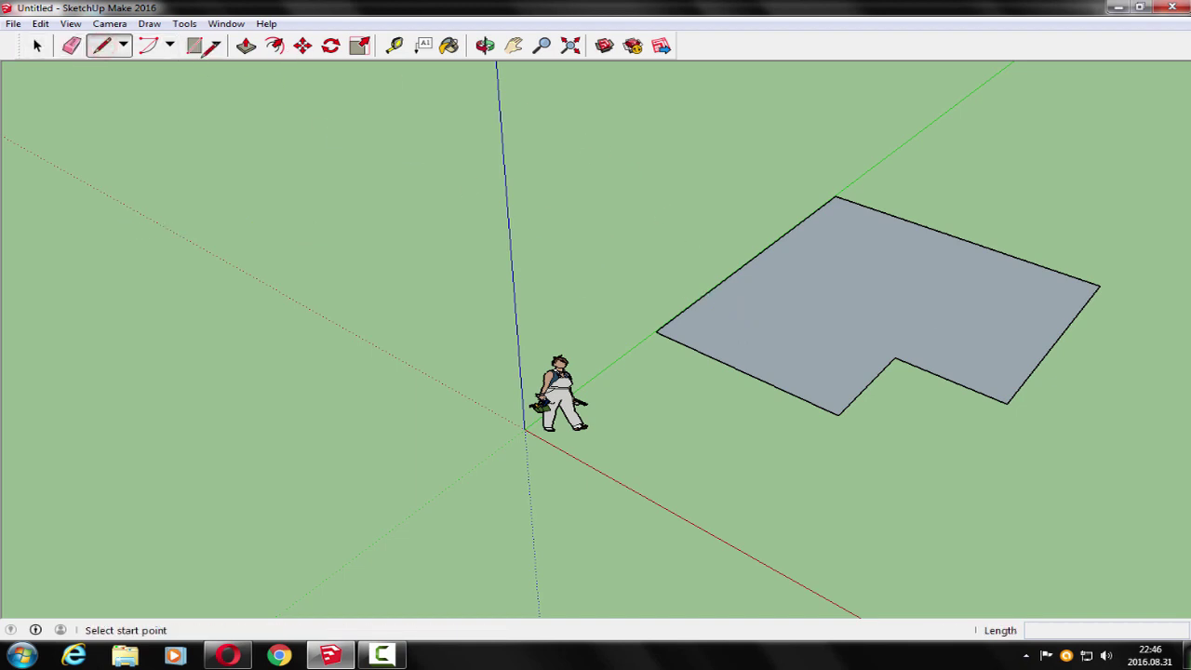
- Push/Pull the L-shaped floor face up 2.75 m into walls
click(245, 45)
drag(907, 332, 901, 183)
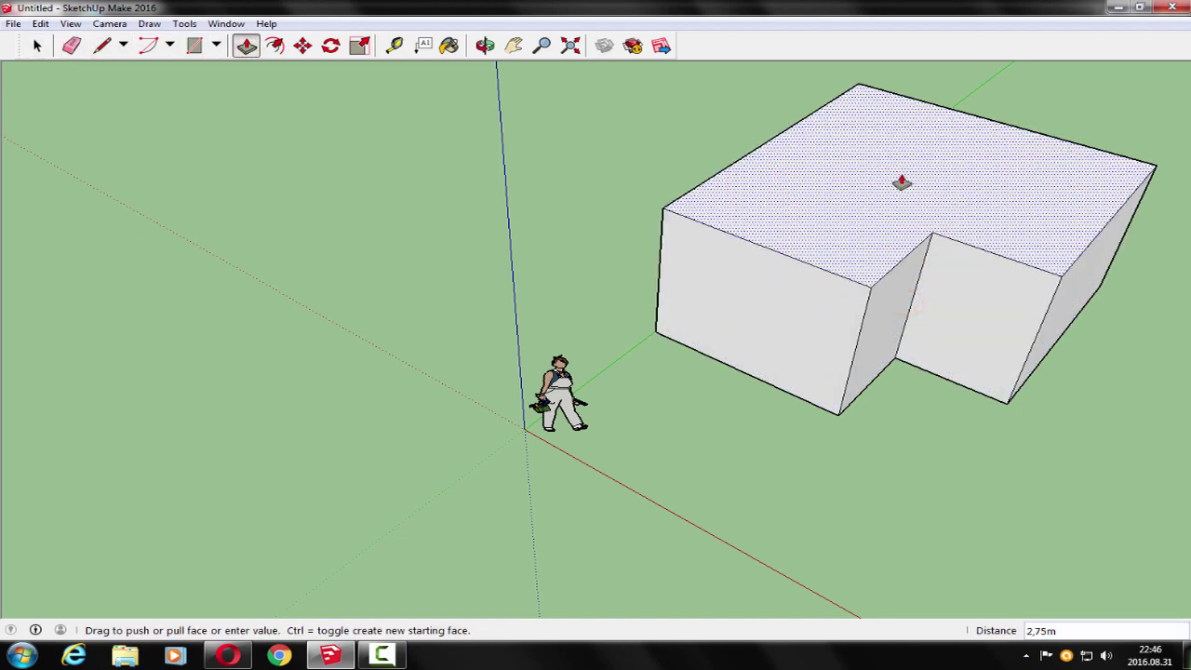
mouse_move(755, 481)
middle_down()
mouse_move(802, 433)
mouse_move(847, 431)
middle_up()
middle_drag(918, 394, 910, 418)
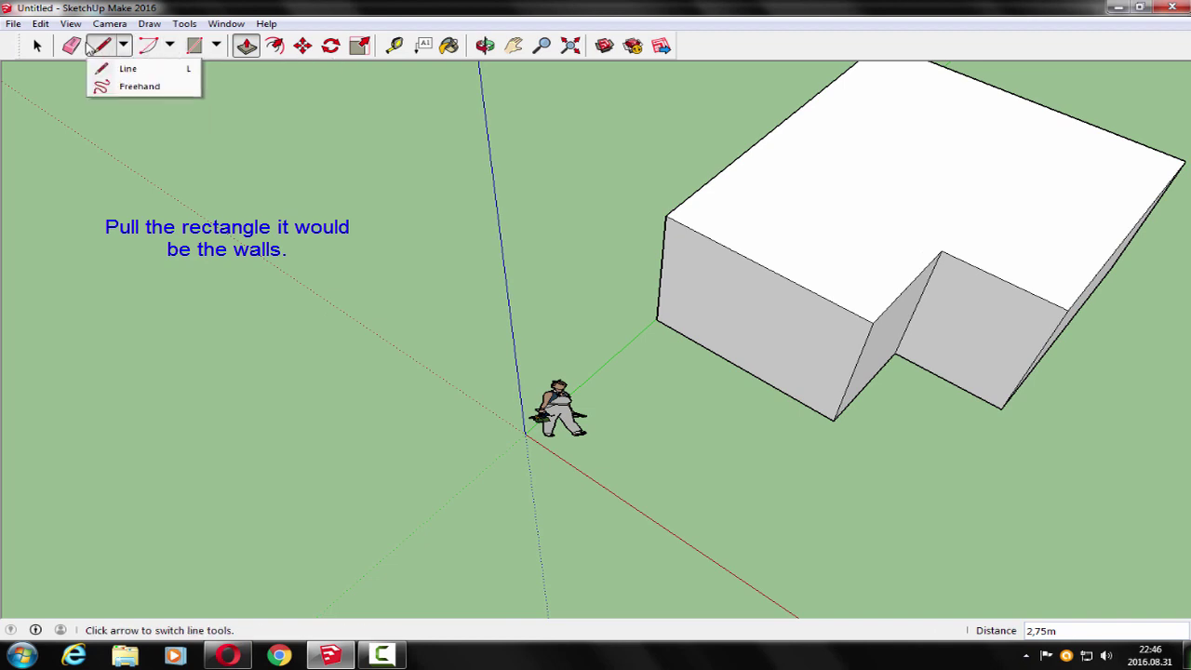
- Draw ridge lines across the top face between the edge midpoints
click(78, 45)
click(101, 45)
middle_drag(755, 189, 754, 229)
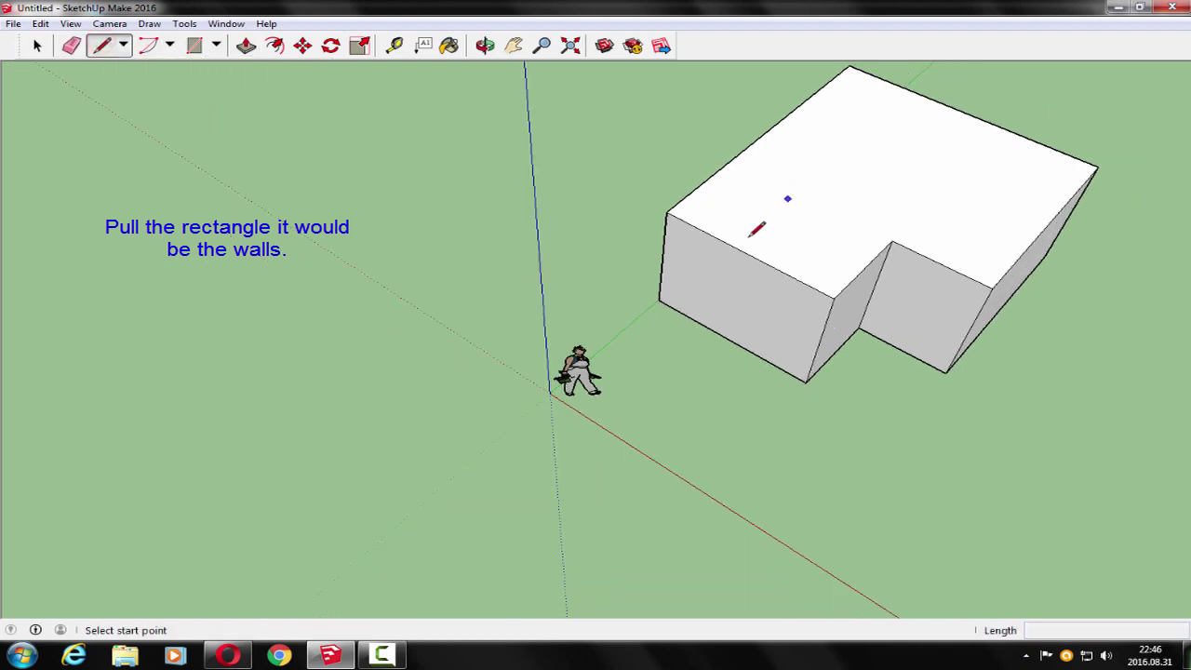
click(746, 253)
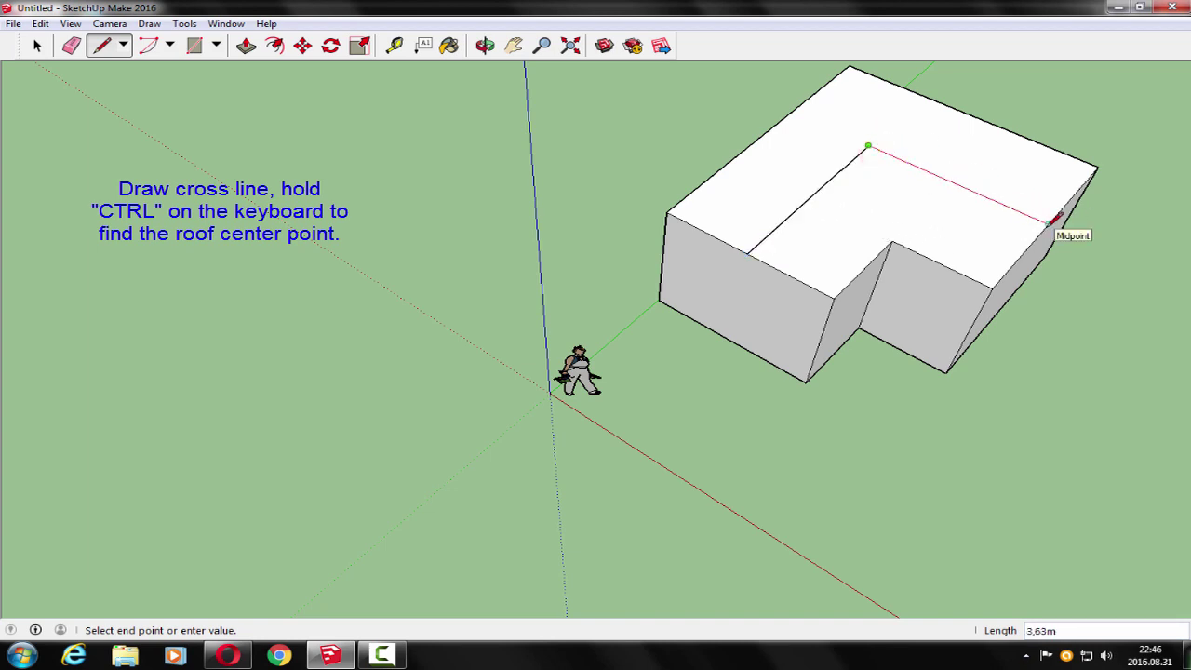
click(1048, 224)
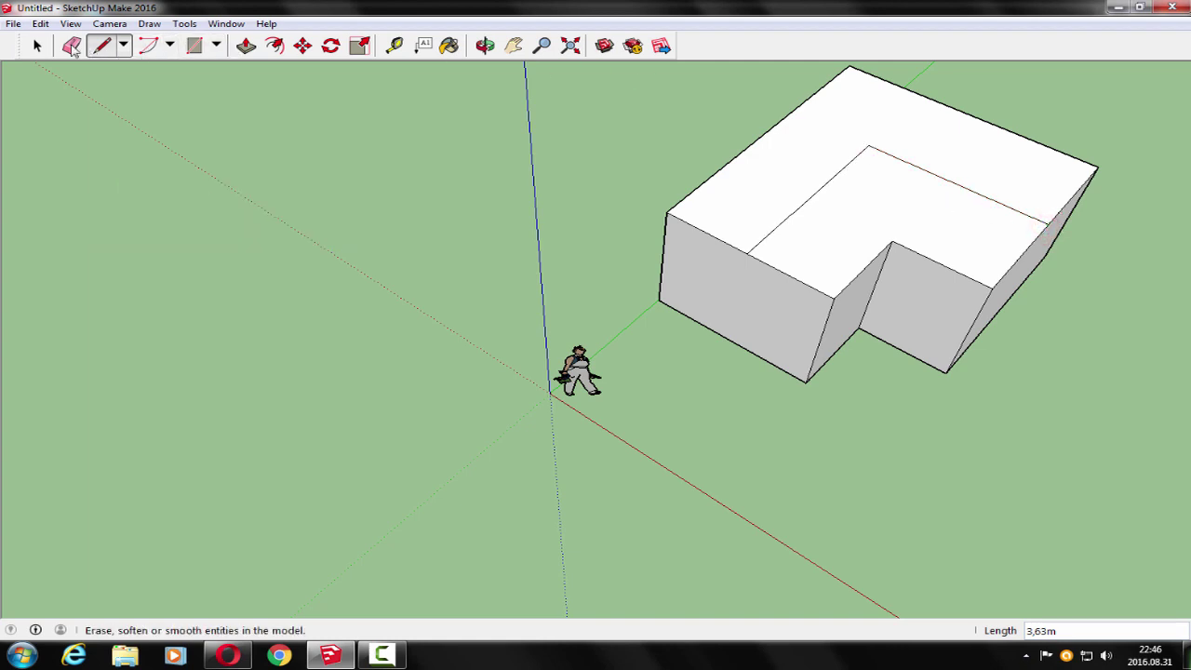
click(38, 45)
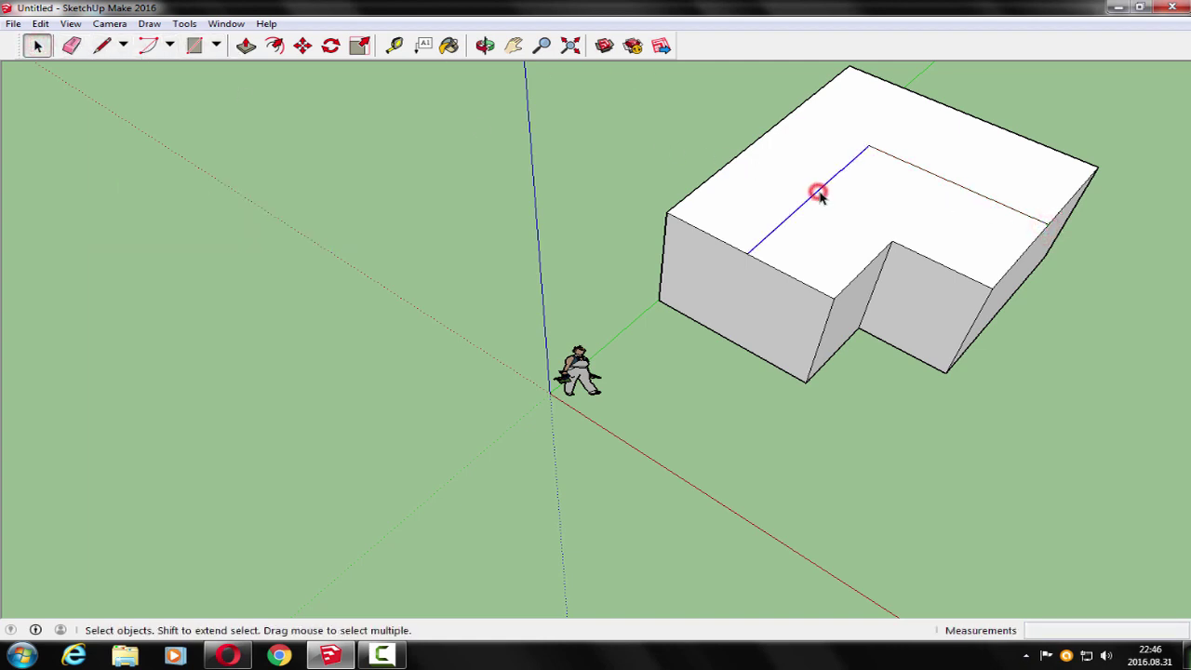
- Select both ridge lines and move them up 0.60 m into a gable roof
shift+click(924, 175)
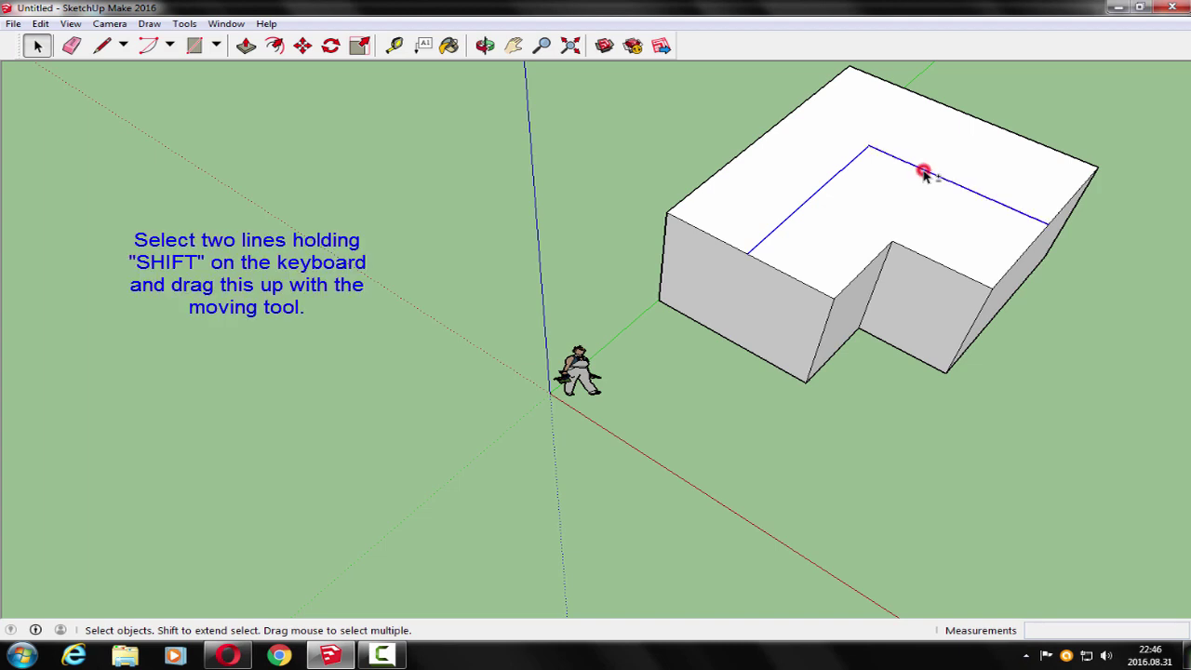
click(301, 44)
mouse_move(864, 146)
mouse_down()
mouse_move(869, 109)
mouse_move(872, 124)
mouse_up()
key(Escape)
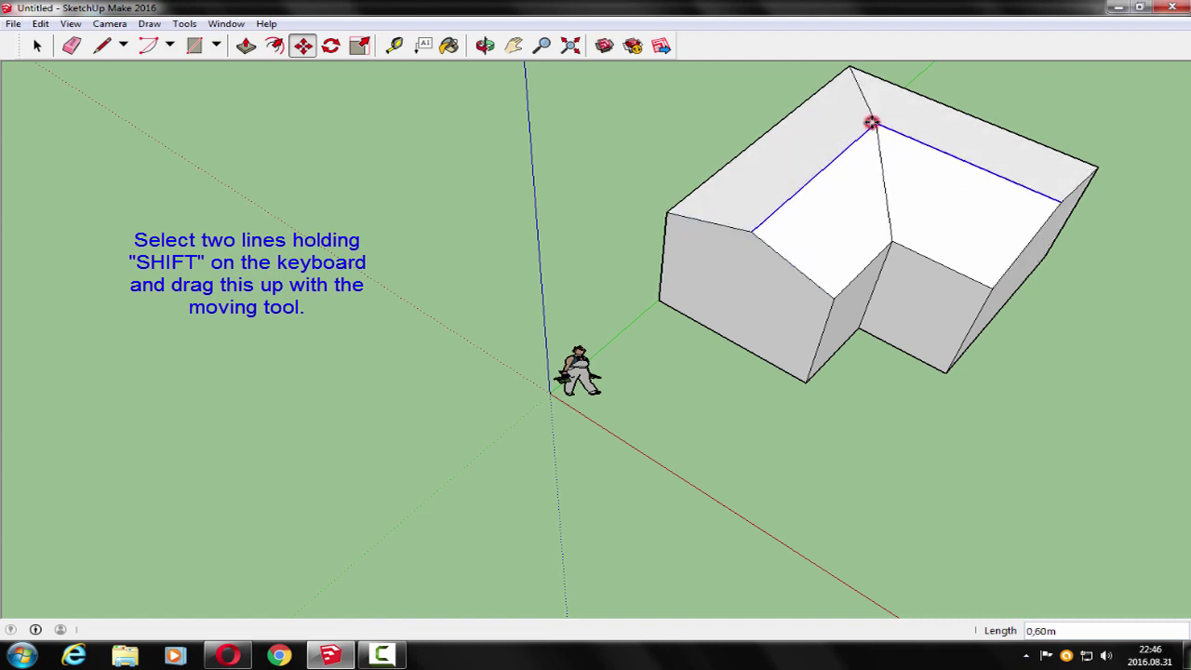
mouse_move(928, 407)
middle_down()
mouse_move(803, 292)
mouse_move(780, 201)
mouse_move(978, 232)
mouse_move(1045, 181)
mouse_move(1025, 180)
mouse_move(926, 289)
middle_up()
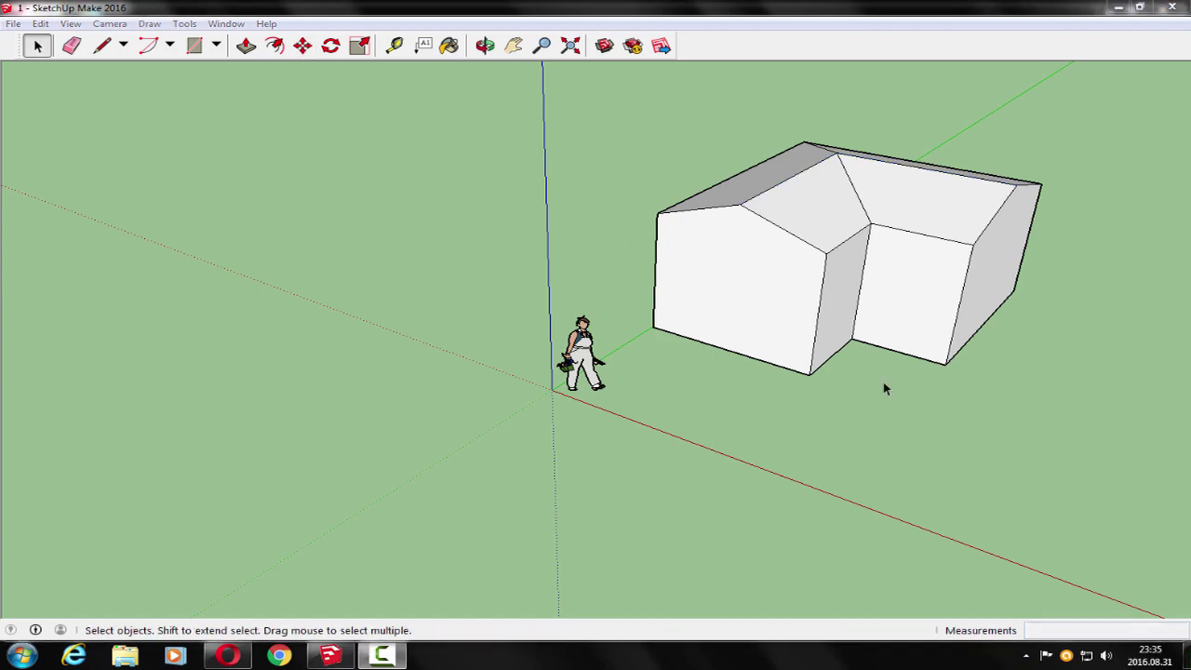
- Offset the house's underside face inward by about 0.16 m
scroll(883, 385, up, 2)
scroll(901, 402, up, 2)
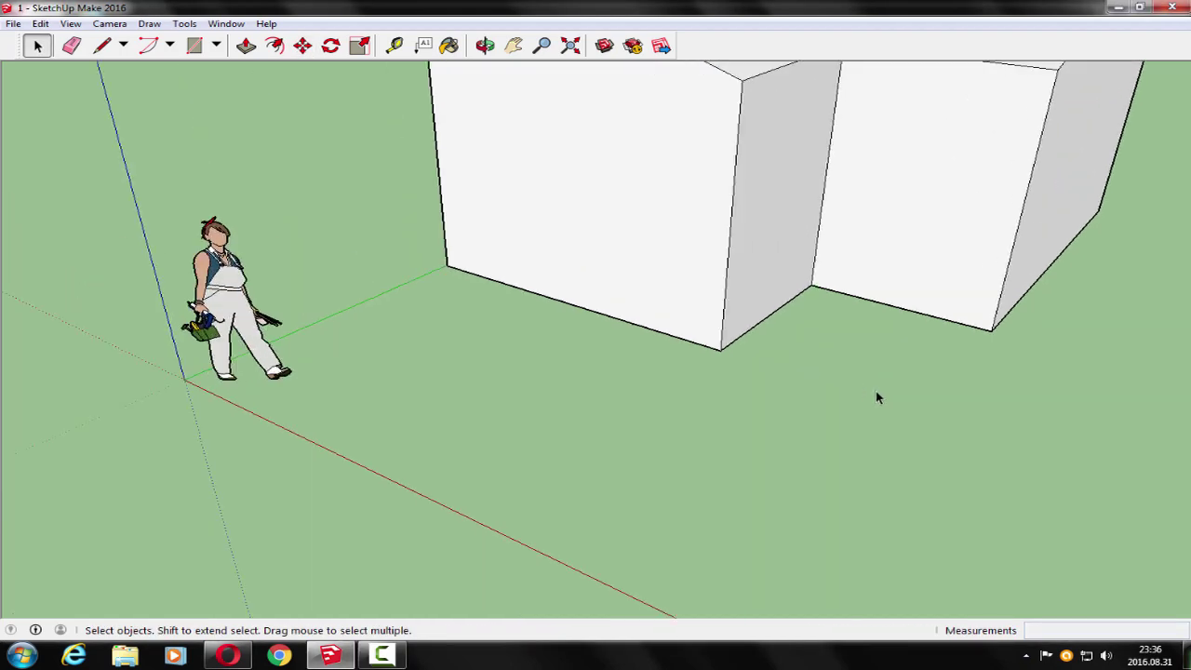
mouse_move(876, 398)
middle_down()
mouse_move(707, 83)
mouse_move(899, 394)
middle_up()
middle_drag(947, 501, 936, 460)
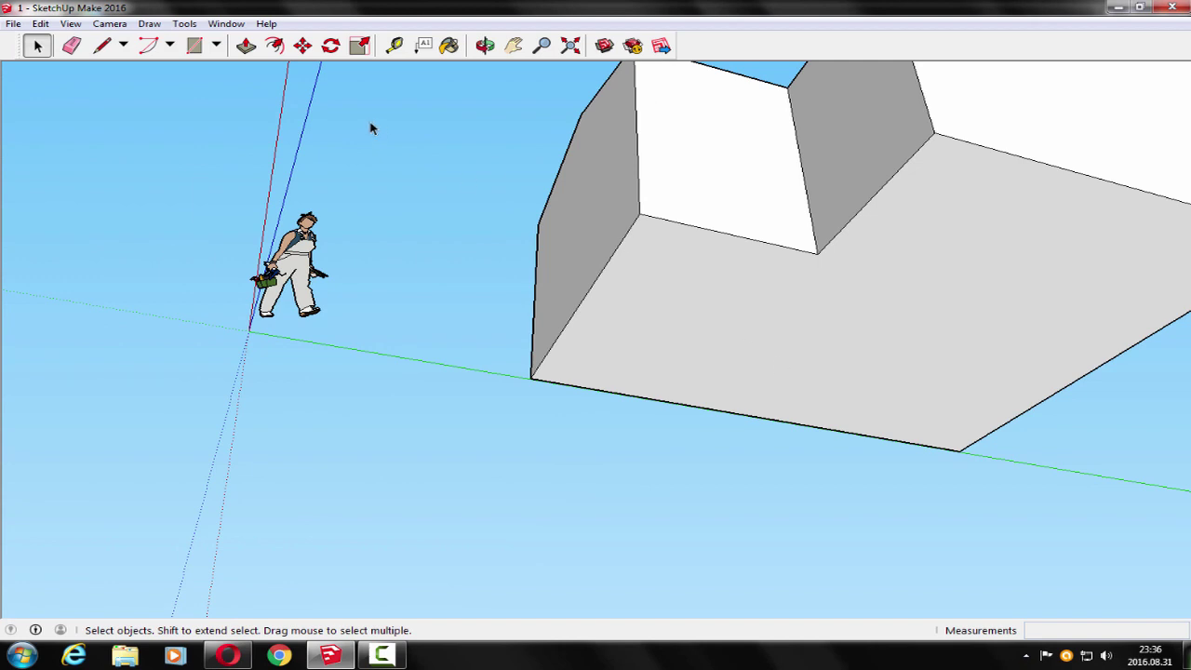
click(275, 45)
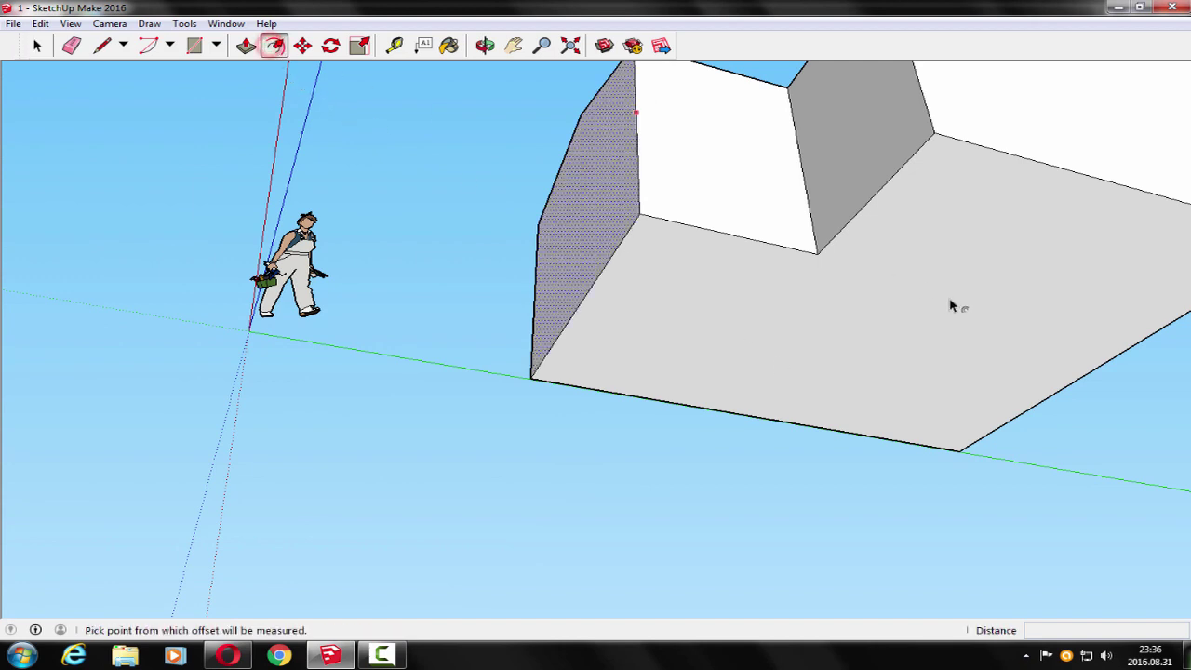
click(952, 302)
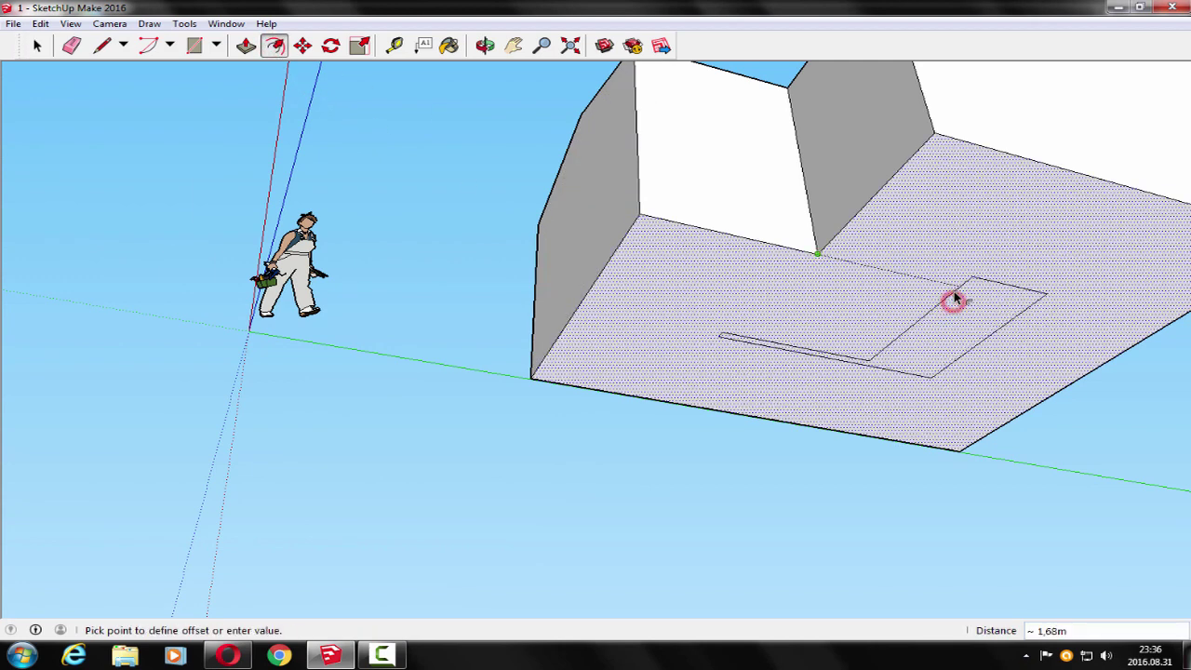
click(947, 147)
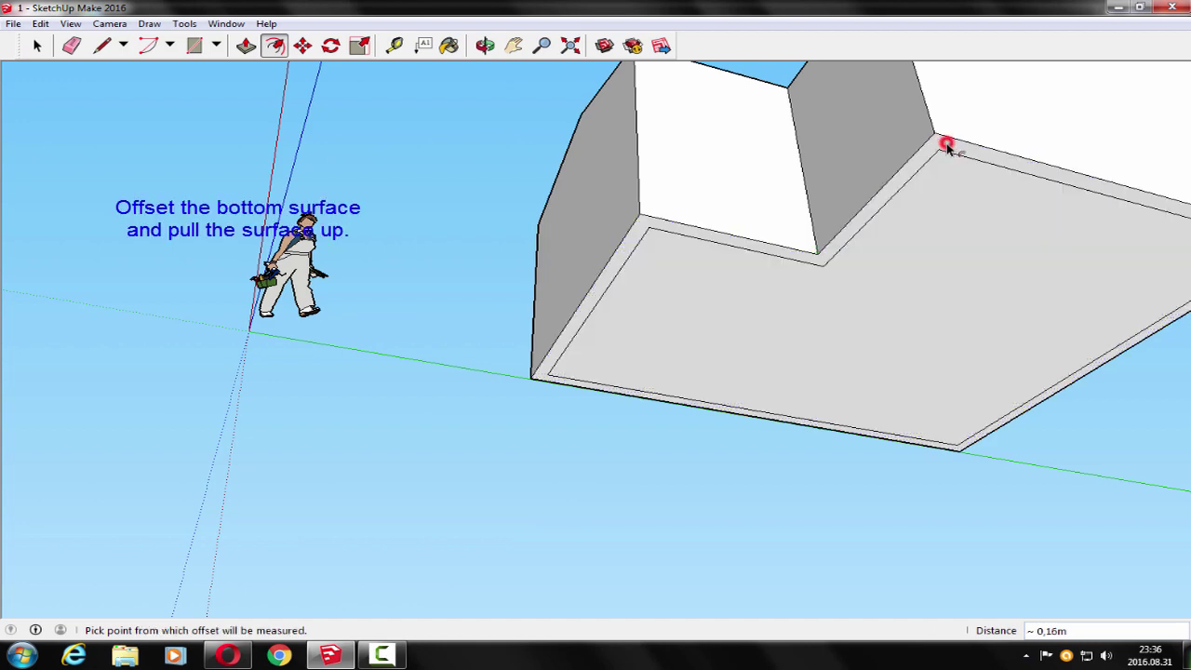
middle_drag(453, 444, 465, 483)
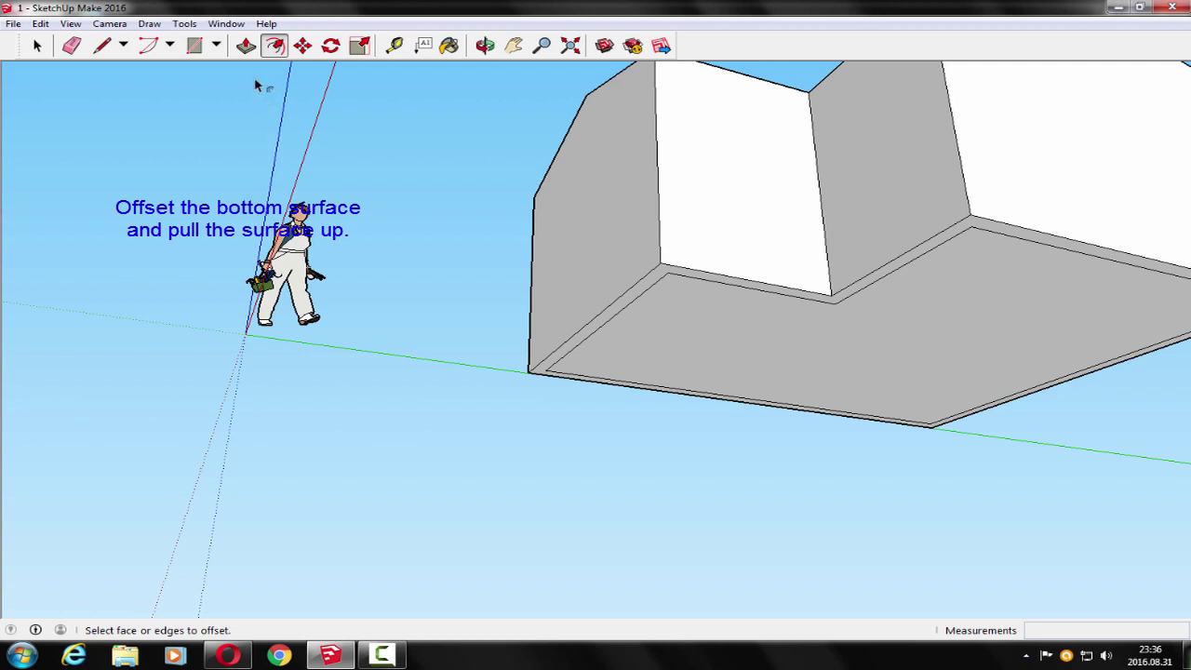
- Push the underside border strip up through the walls to the roof
click(246, 46)
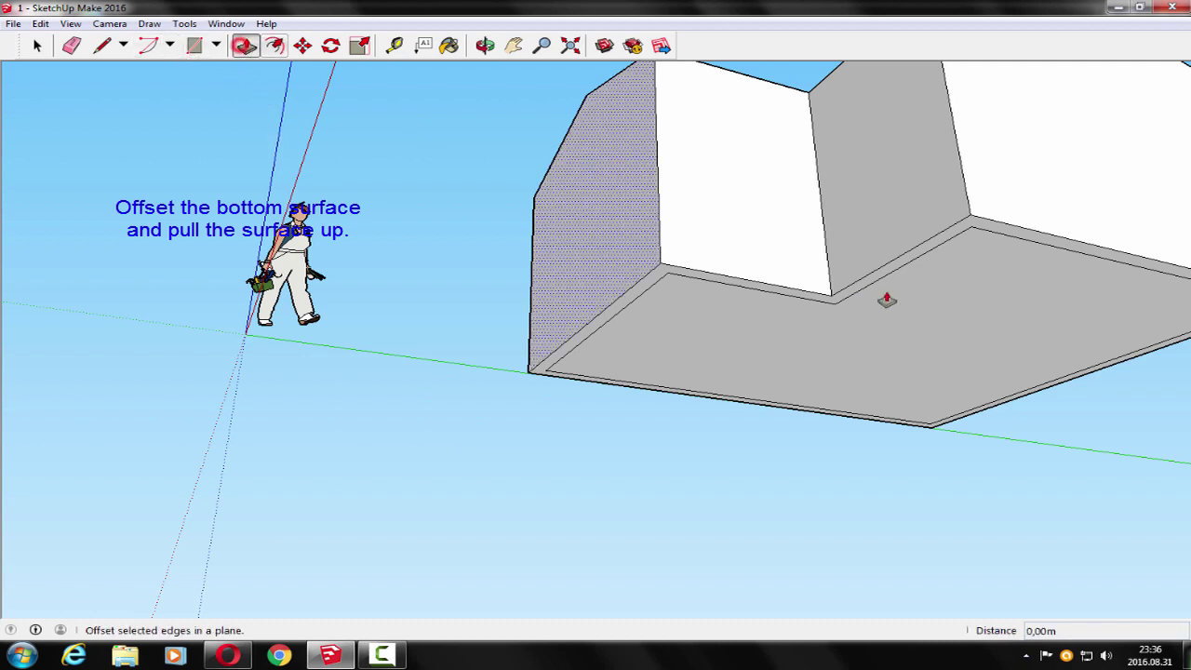
click(885, 273)
drag(881, 240, 833, 78)
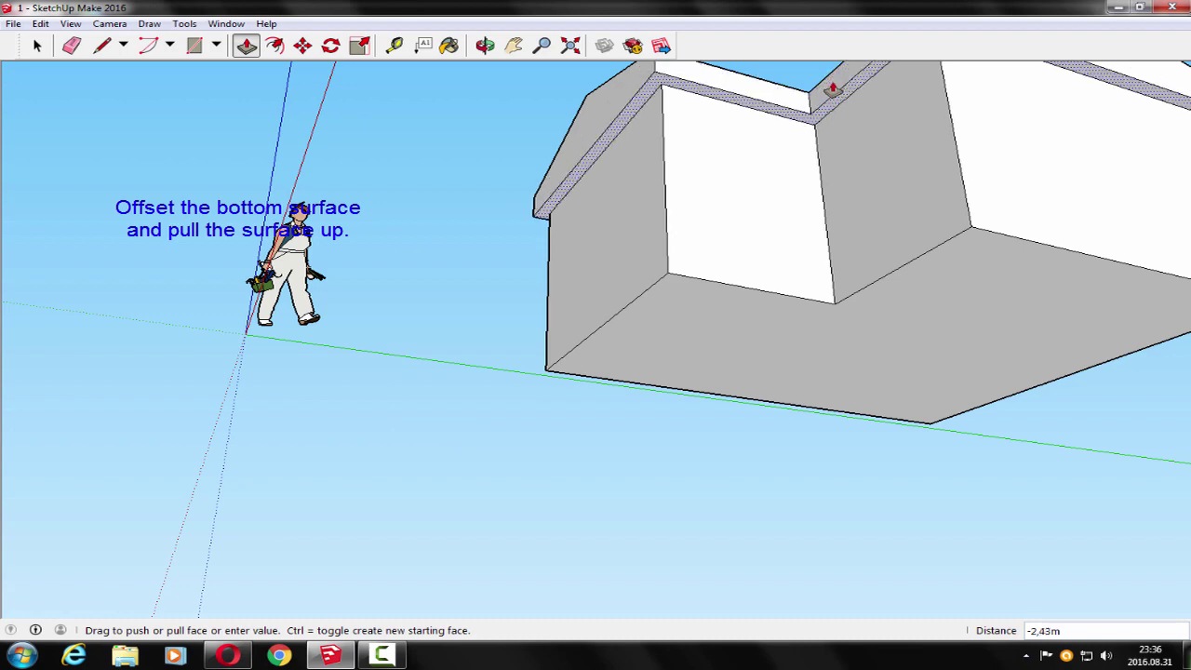
click(831, 87)
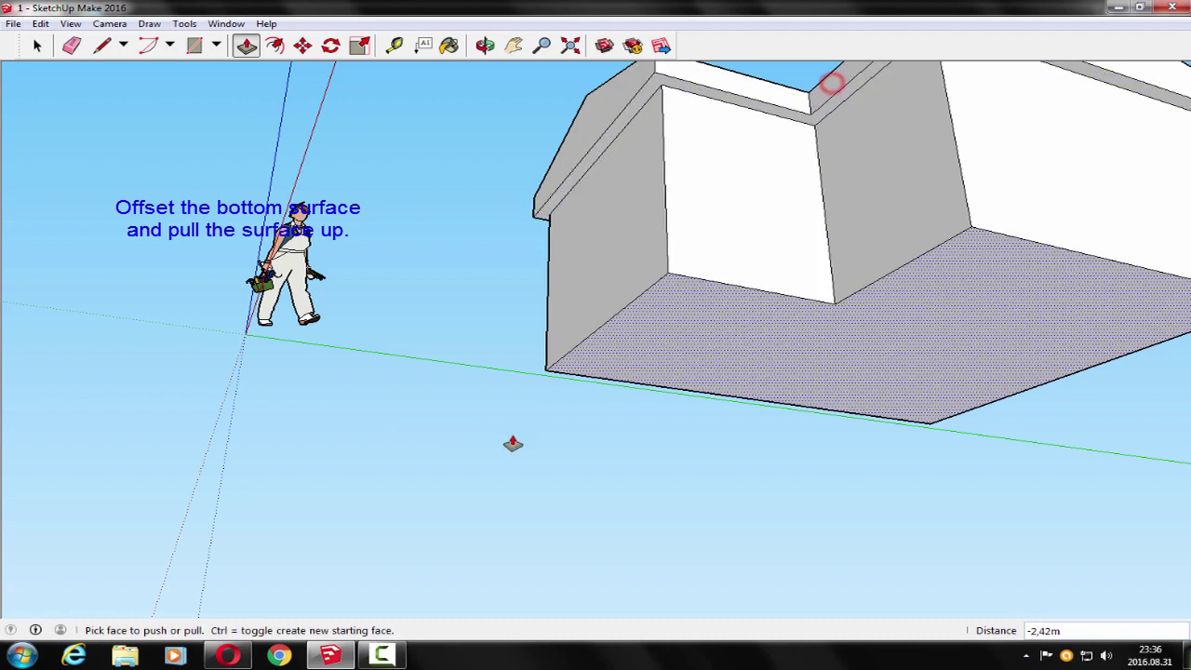
middle_drag(511, 441, 599, 519)
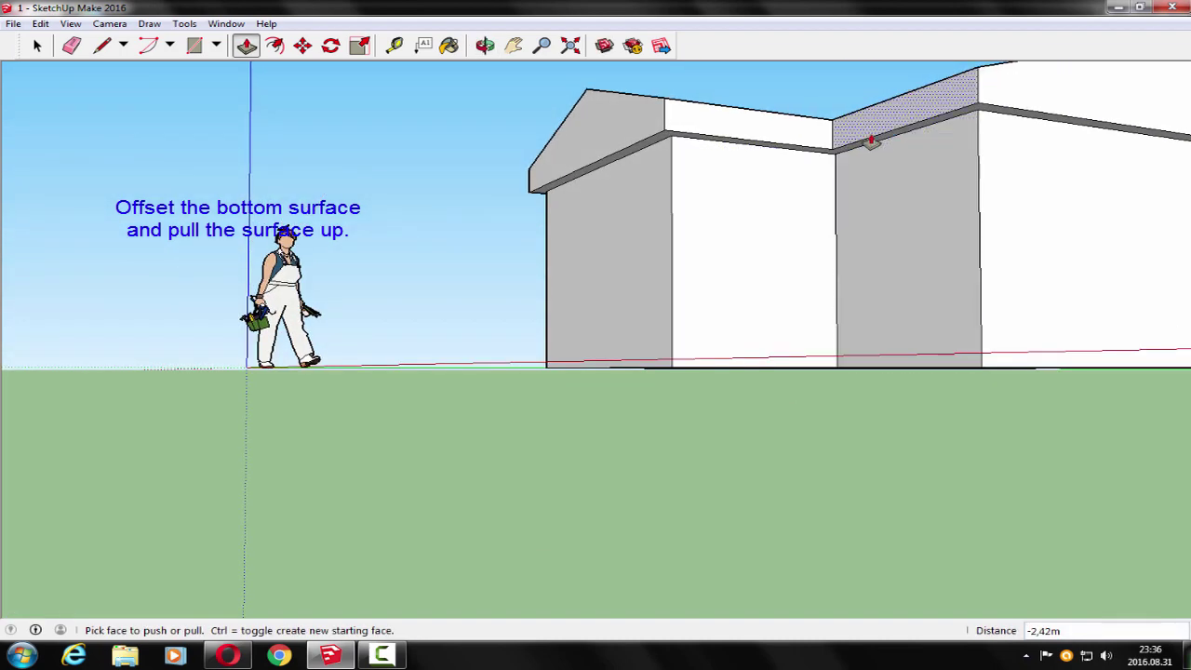
scroll(853, 138, up, 3)
scroll(838, 154, up, 2)
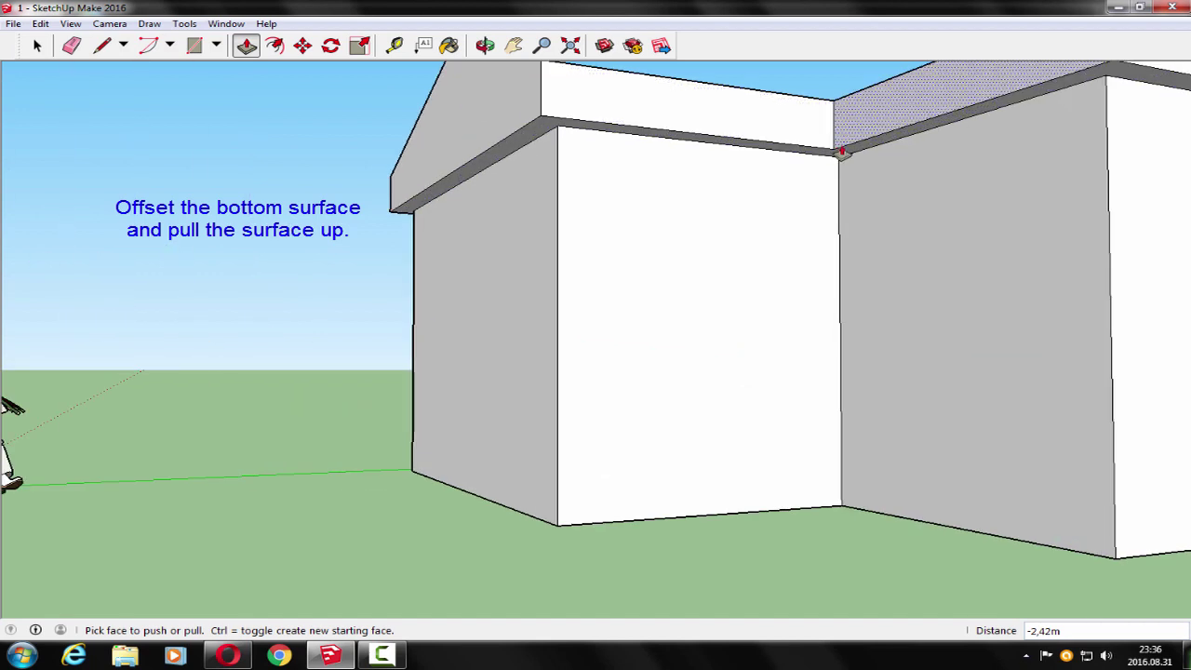
- Push the remaining wall strip up to the roof, completing the overhanging eaves
click(835, 156)
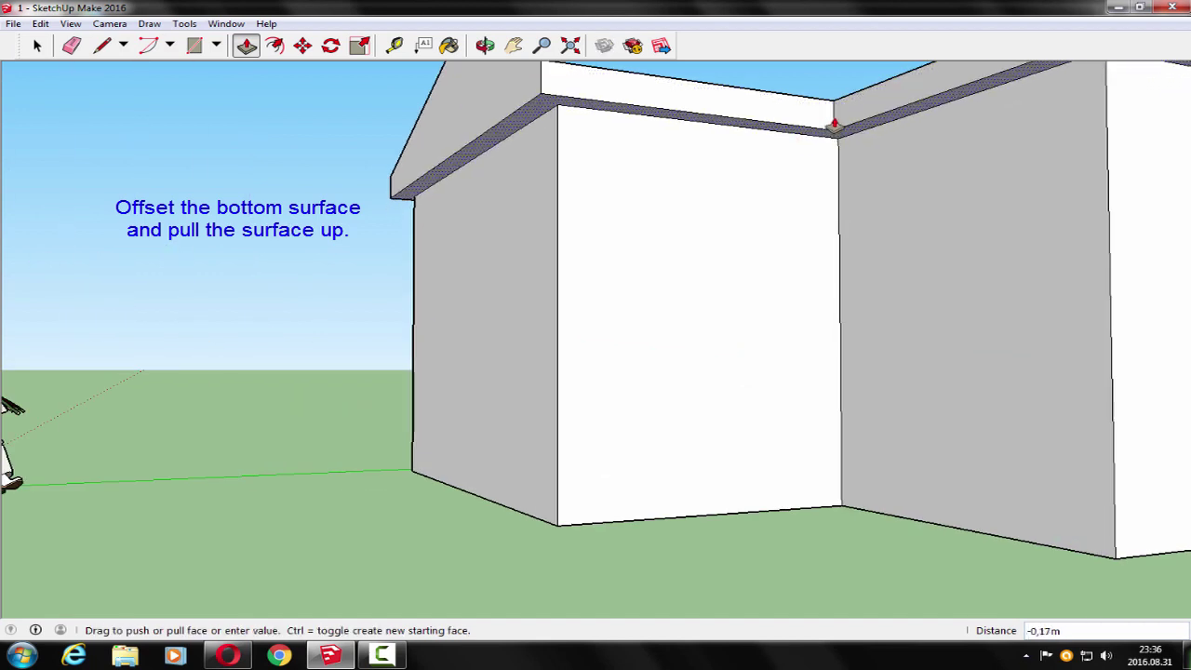
click(834, 122)
scroll(772, 394, down, 3)
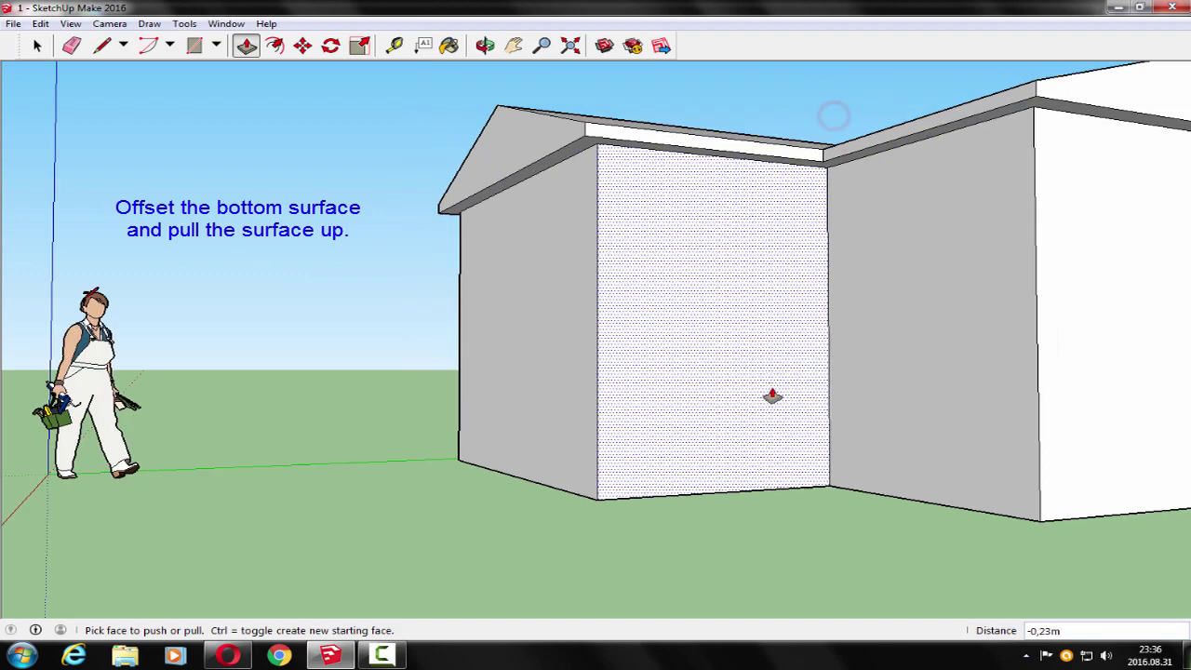
scroll(859, 452, down, 2)
scroll(856, 486, down, 1)
mouse_move(857, 486)
middle_down()
mouse_move(811, 502)
mouse_move(562, 511)
mouse_move(945, 536)
mouse_move(748, 540)
mouse_move(790, 546)
mouse_move(768, 564)
middle_up()
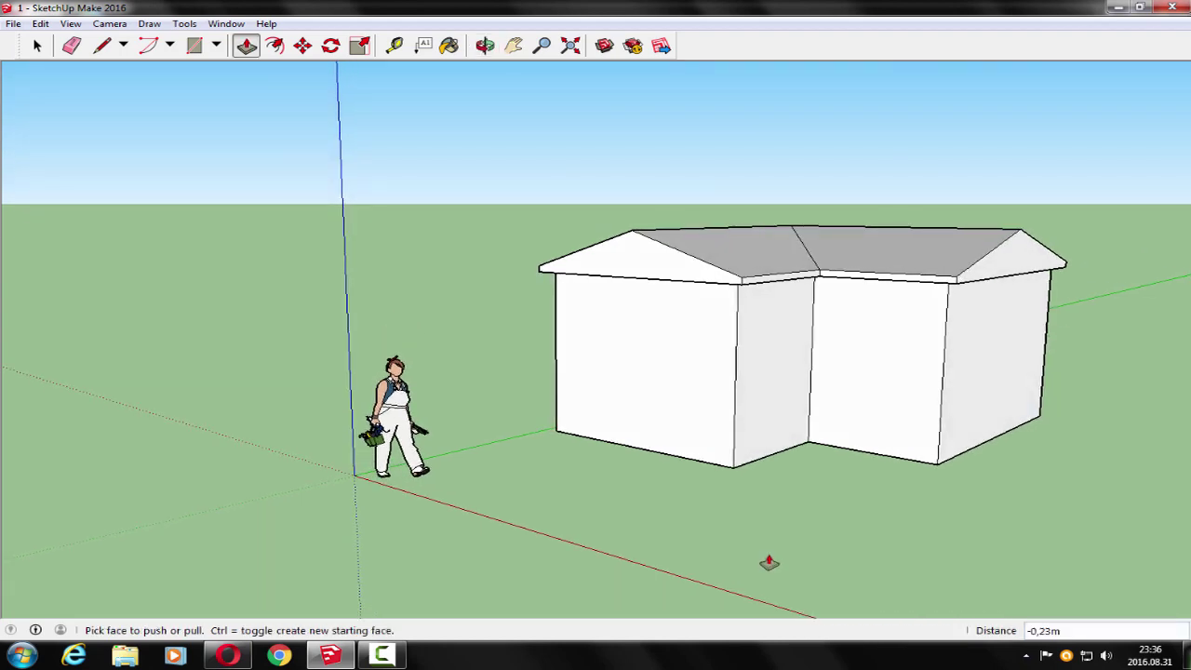
scroll(780, 521, up, 2)
mouse_move(790, 478)
middle_down()
mouse_move(859, 513)
mouse_move(851, 508)
mouse_move(875, 502)
middle_up()
scroll(870, 503, up, 3)
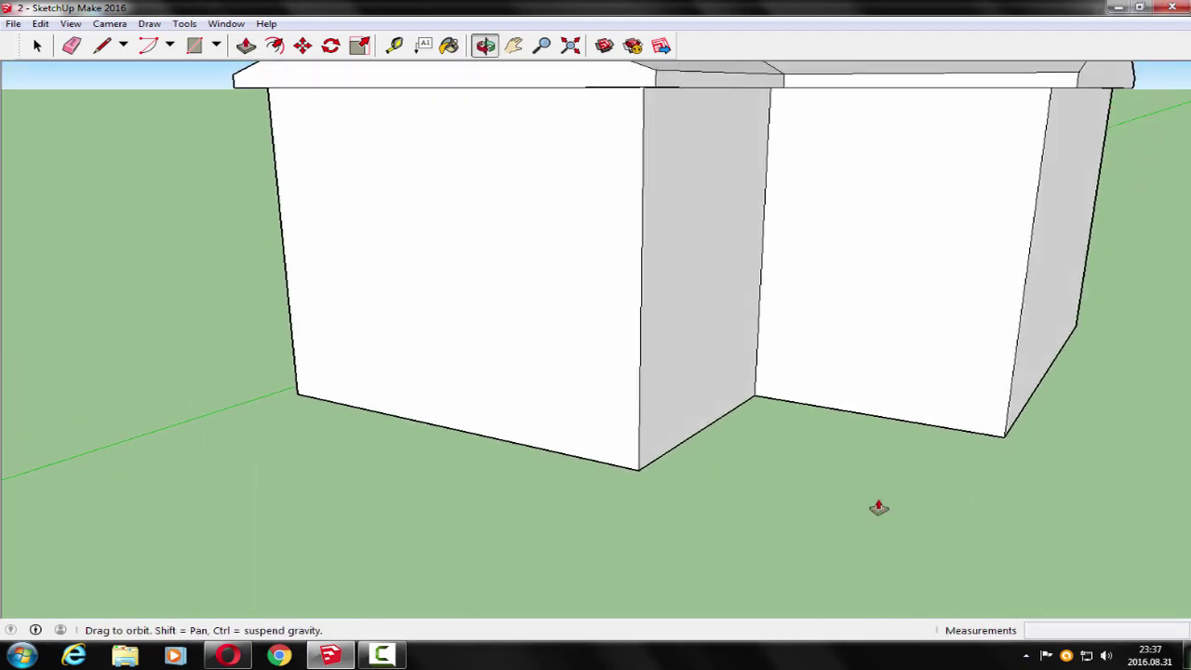
- Draw a square window rectangle on the second wing's wall
click(215, 48)
click(217, 74)
click(851, 180)
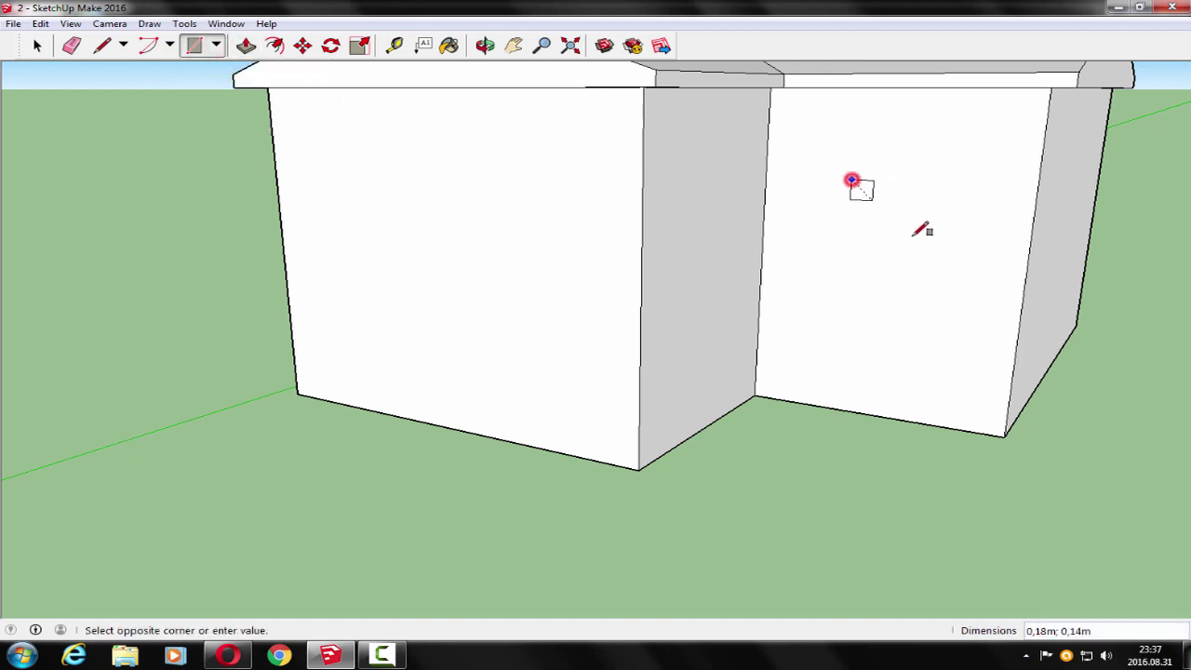
click(962, 300)
middle_drag(878, 479, 902, 473)
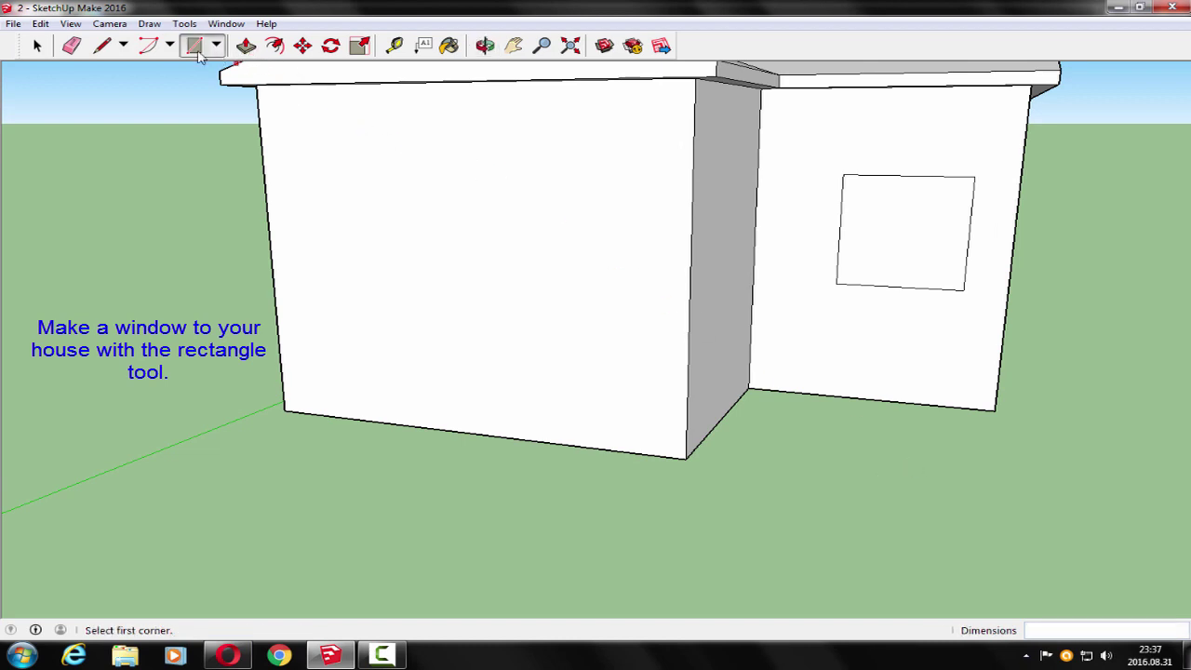
- Offset the window rectangle inward to form an inner frame
click(275, 46)
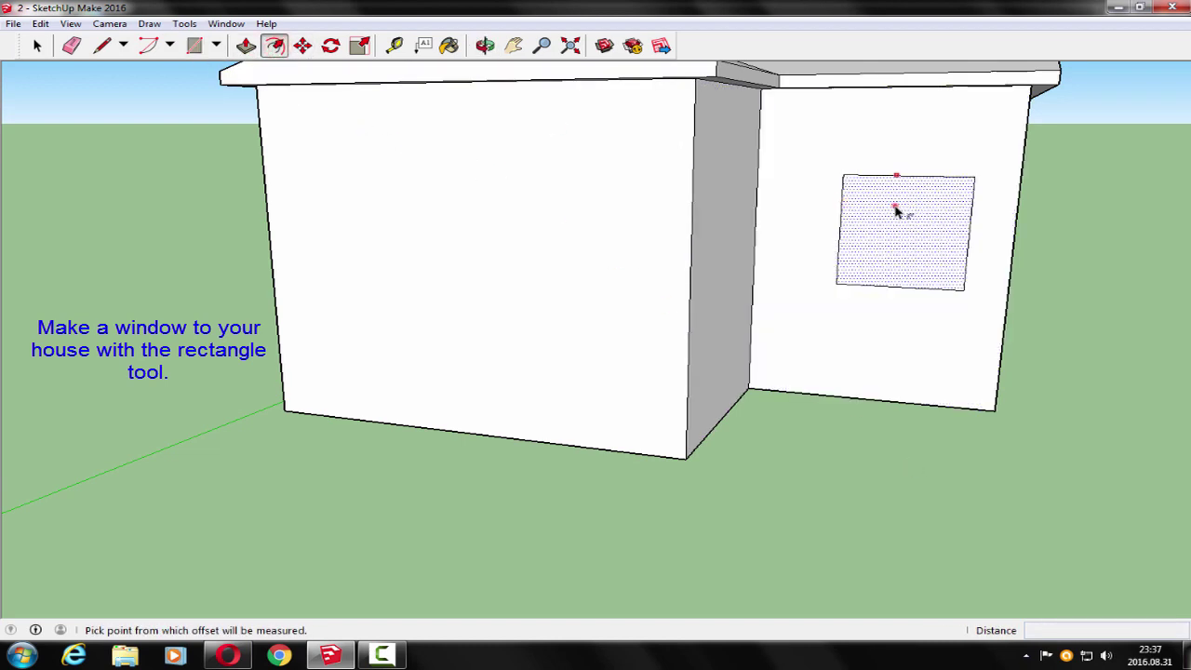
click(896, 211)
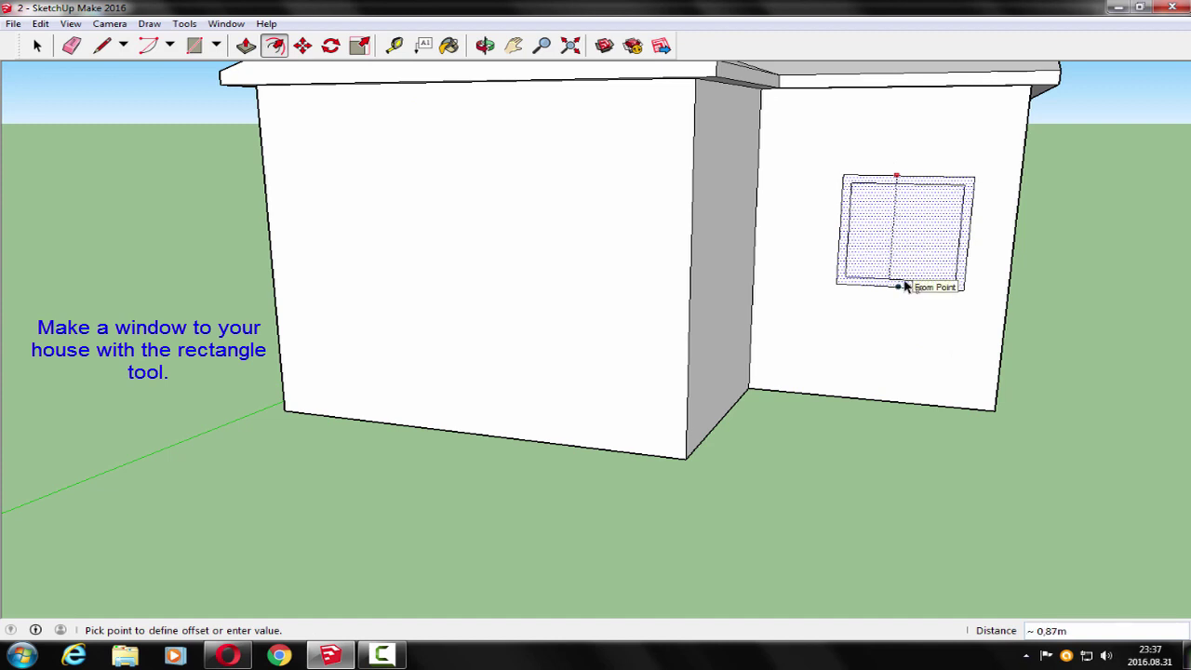
click(905, 287)
key(o)
drag(1045, 308, 833, 353)
key(f)
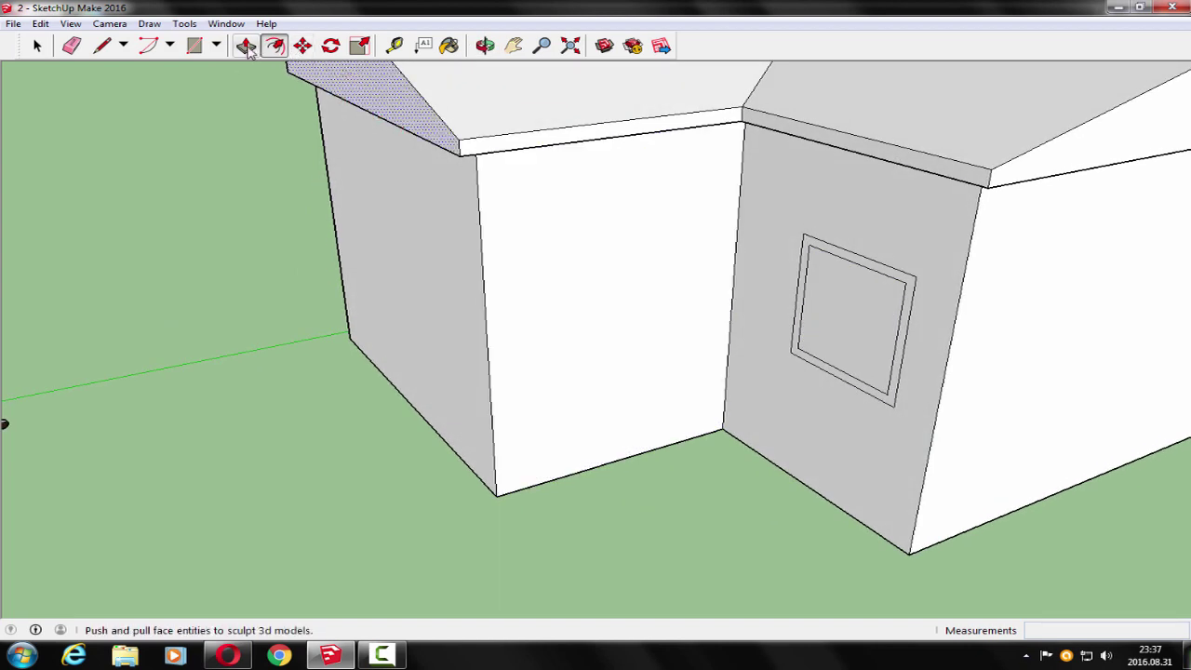
- Recess the window pane 0.04 m and pull the frame out 0.02 m
click(247, 47)
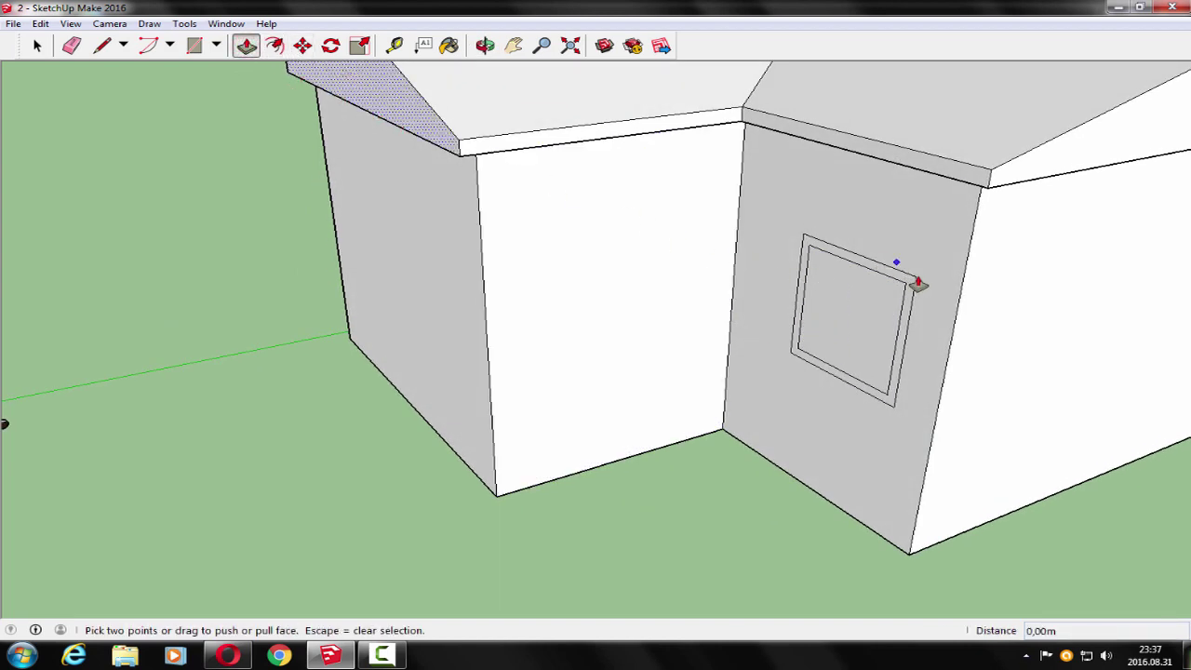
scroll(919, 283, up, 2)
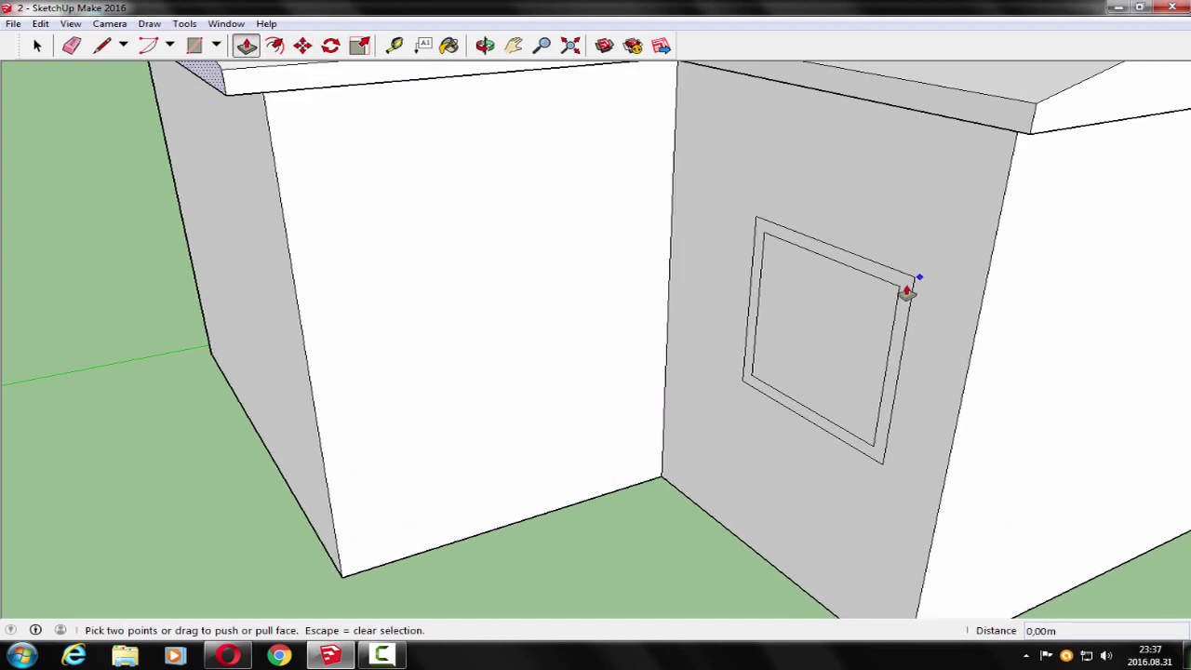
click(840, 323)
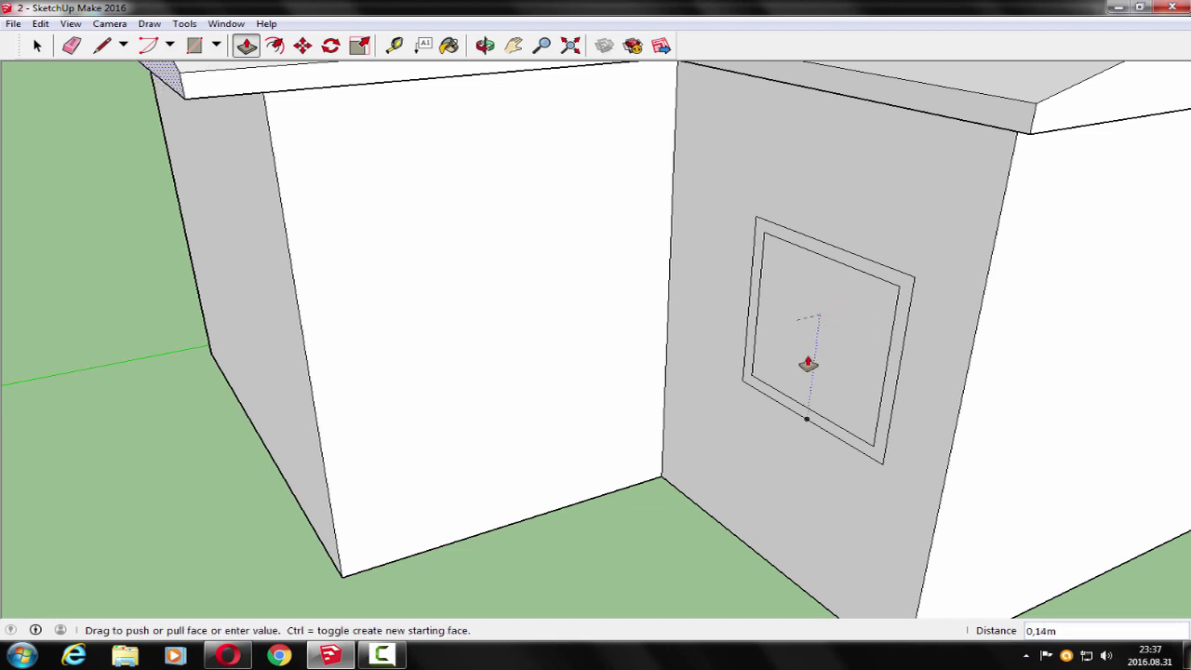
key(Escape)
middle_drag(638, 506, 686, 511)
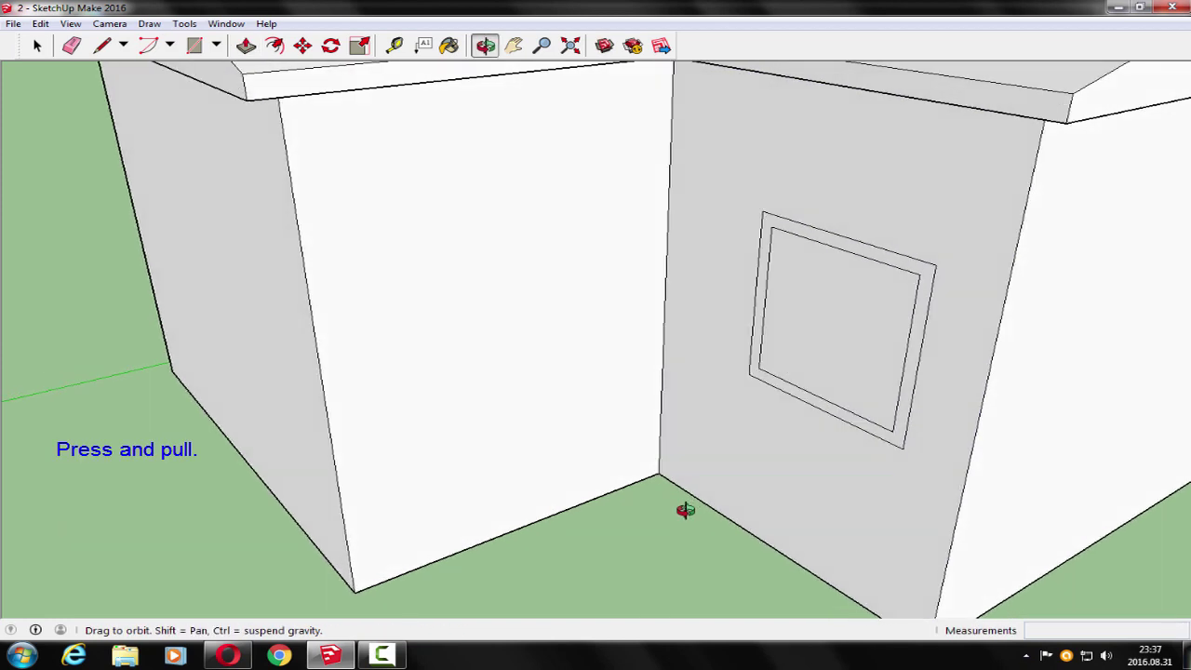
click(849, 335)
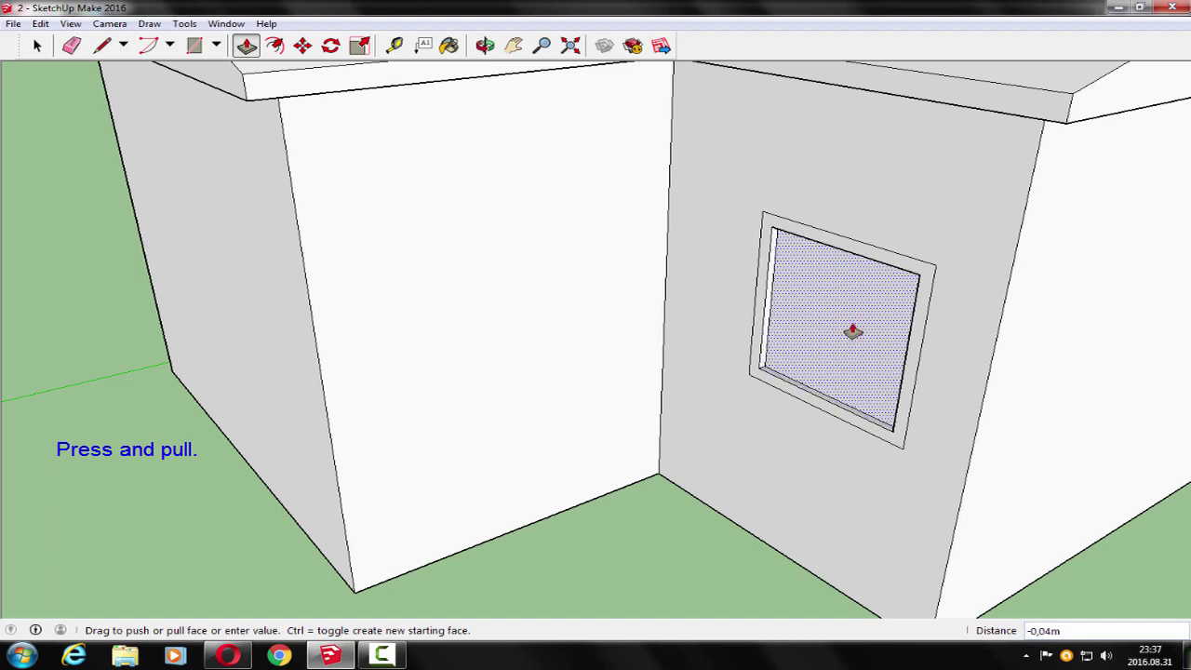
click(853, 332)
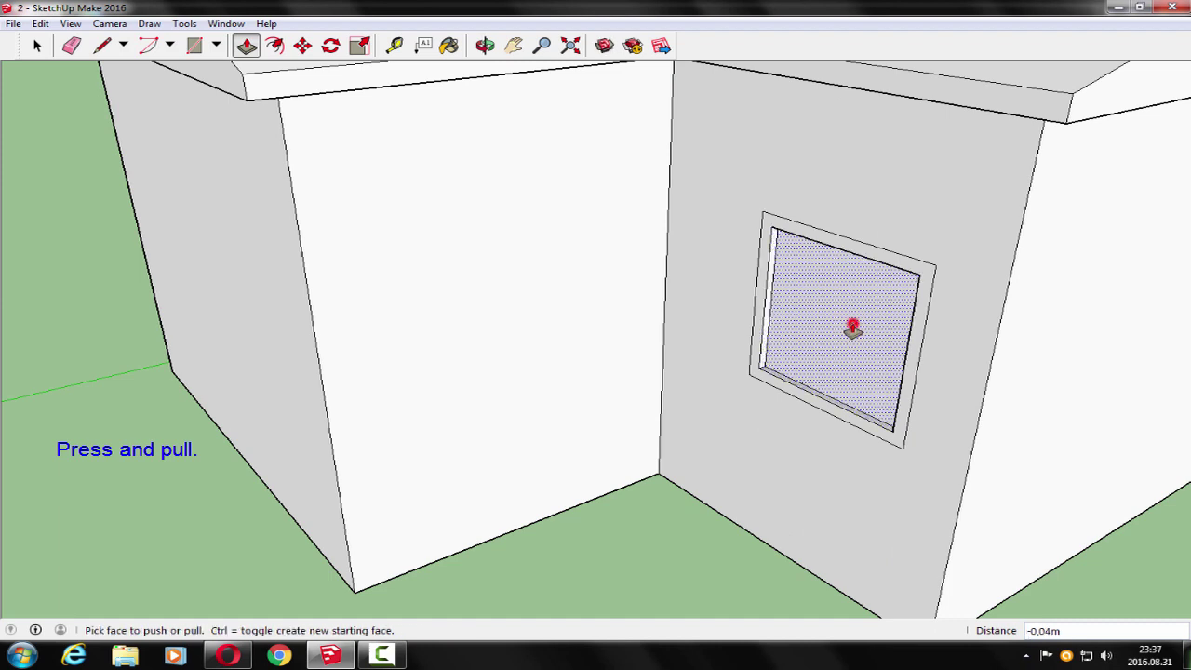
click(918, 341)
click(915, 341)
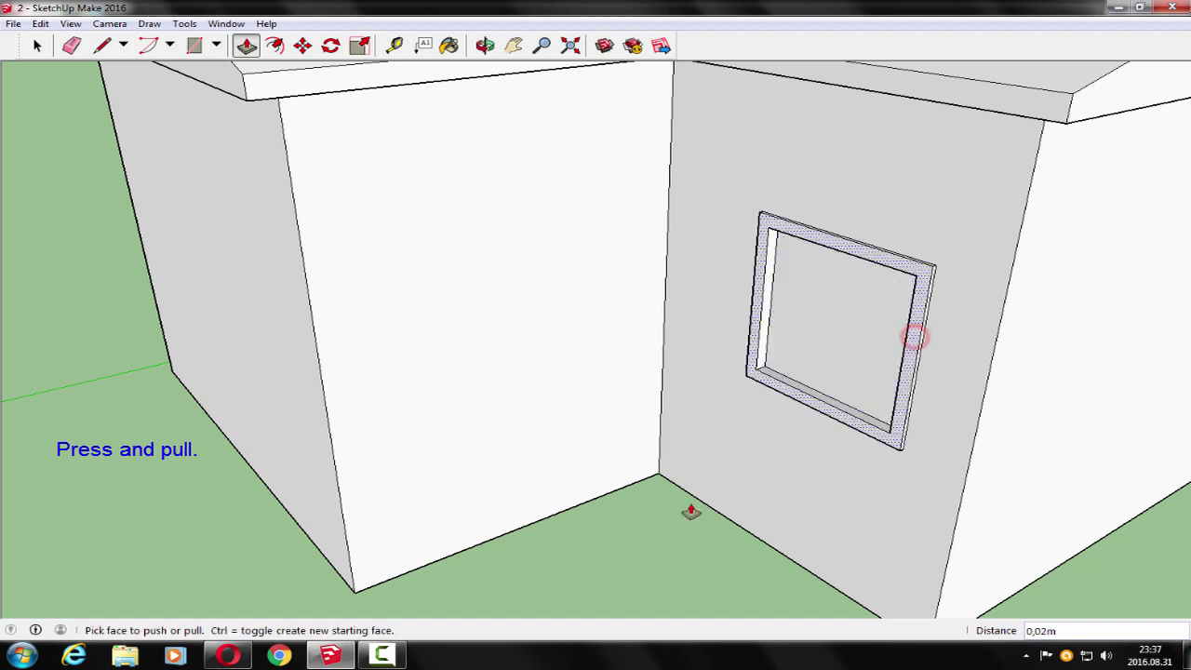
middle_drag(646, 532, 737, 490)
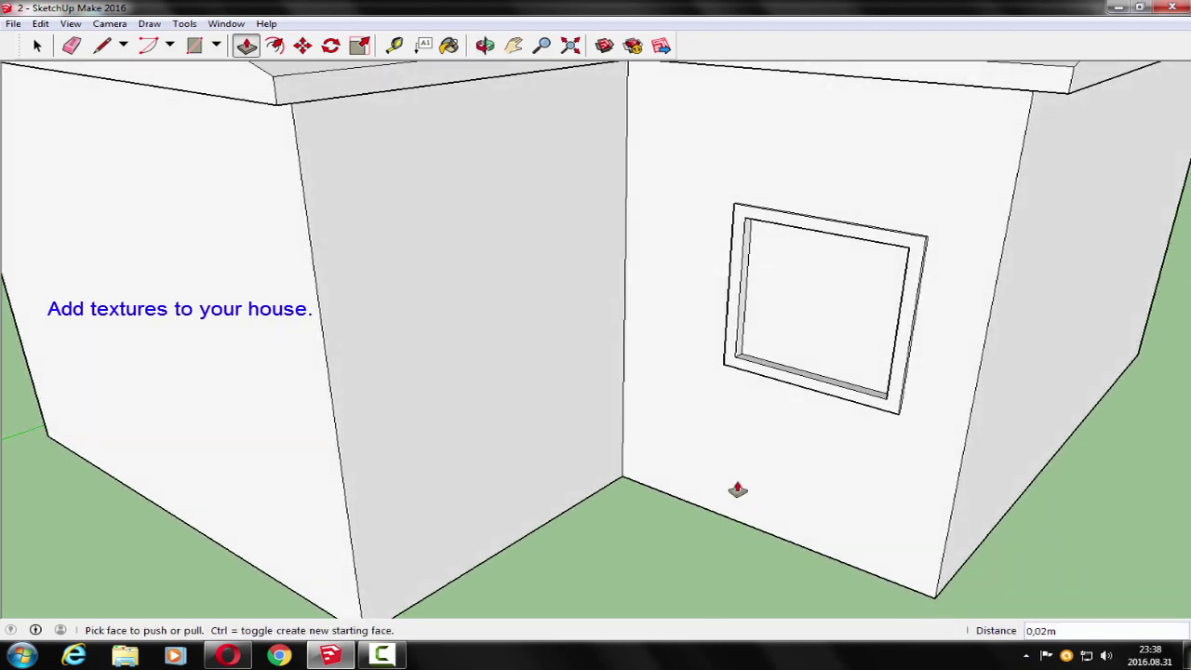
- Paint the window pane with Glass and Mirrors > Translucent Glass Blue
click(450, 45)
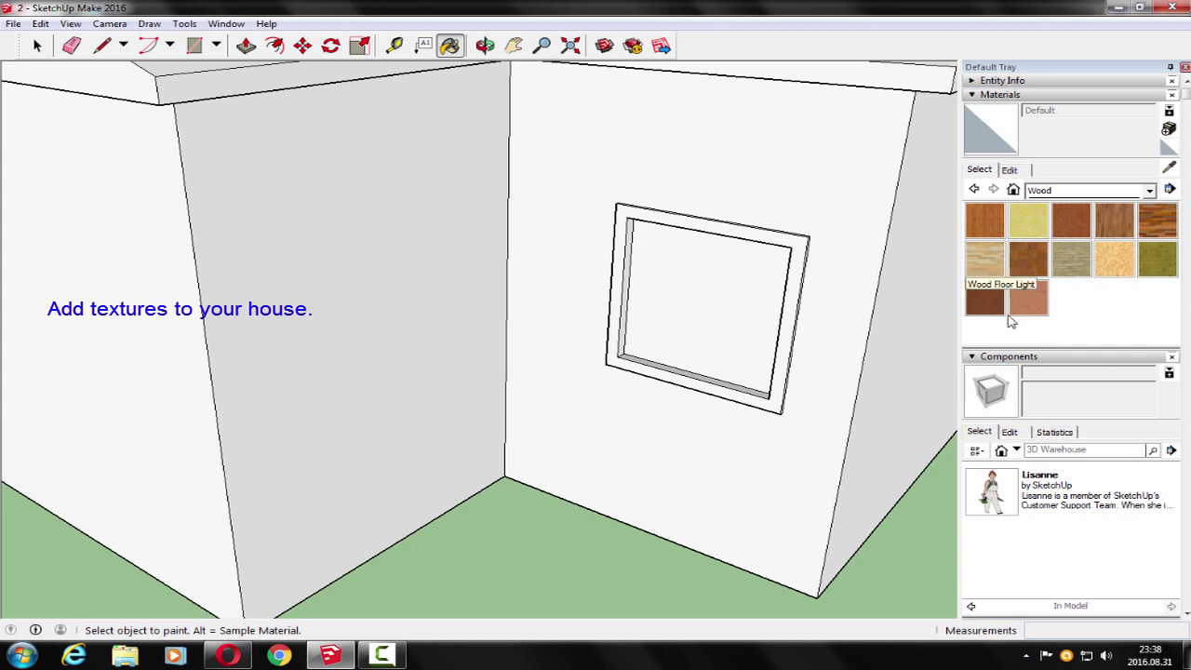
click(974, 189)
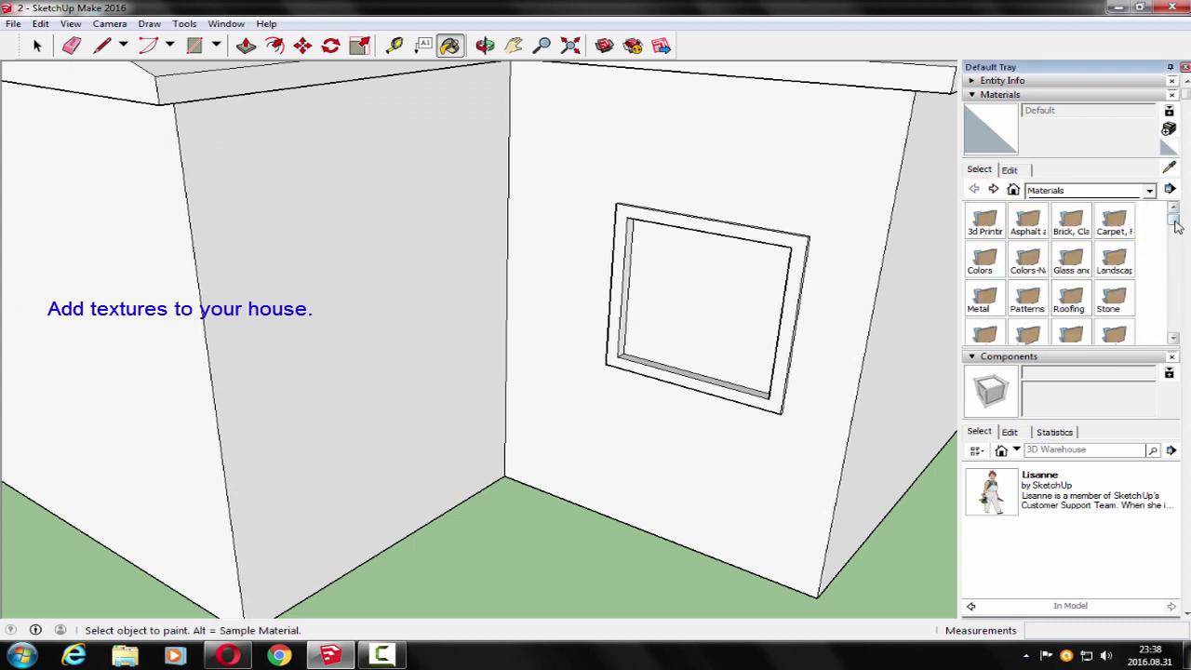
click(1071, 259)
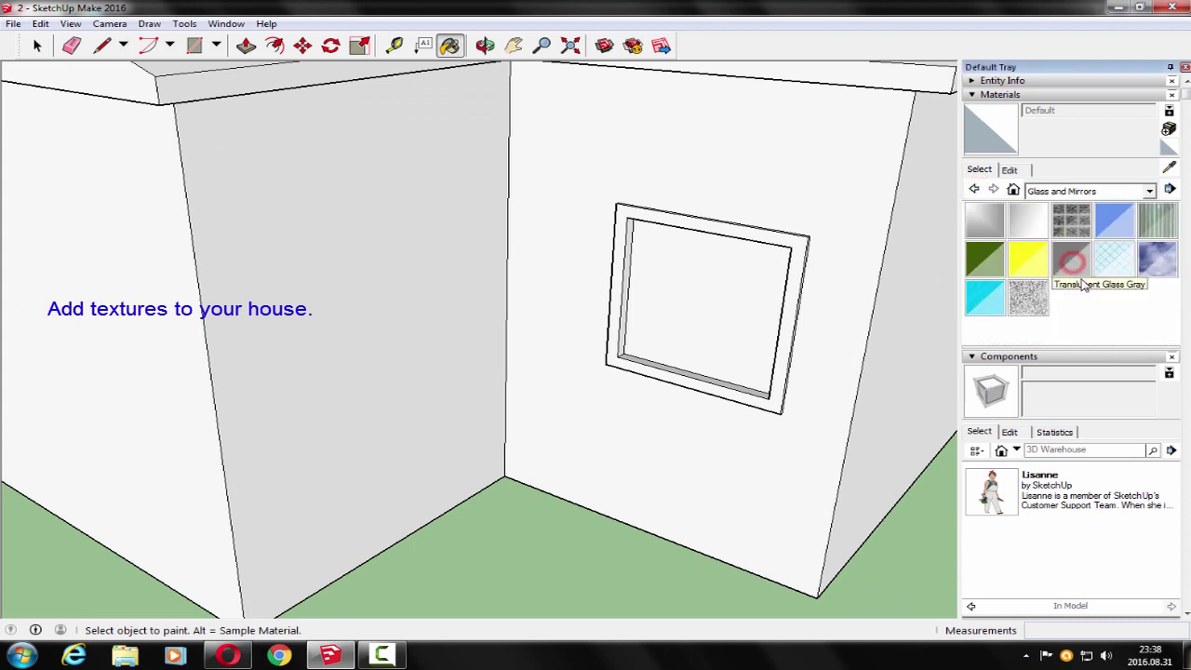
click(1115, 224)
click(741, 313)
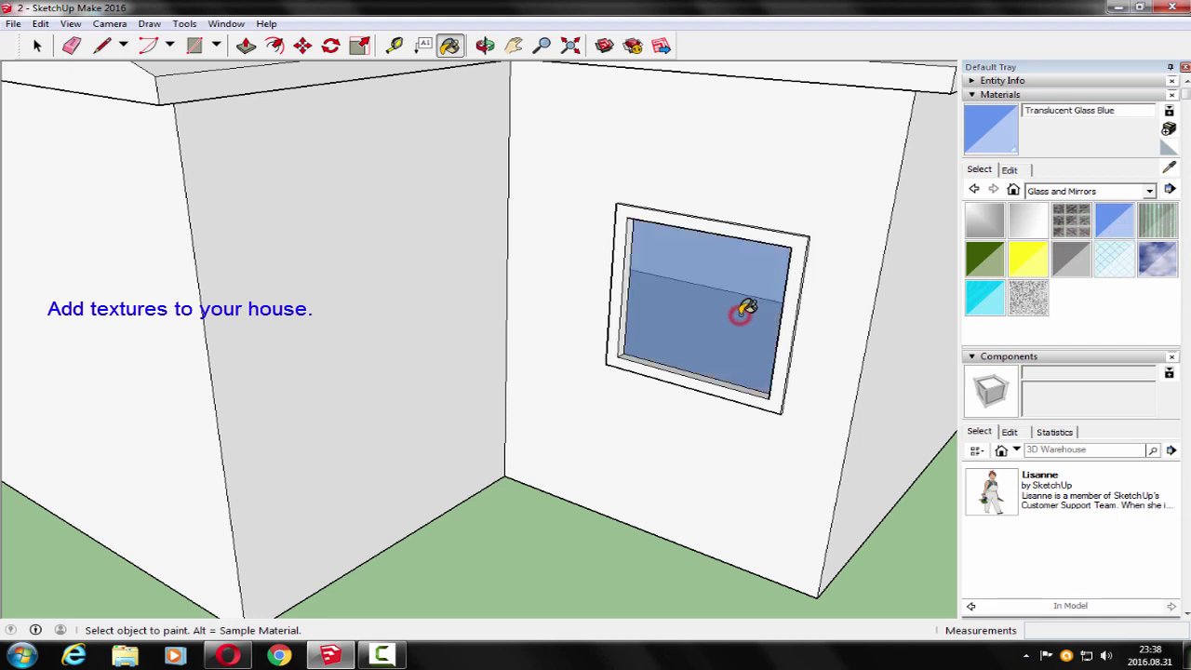
- Paint the window frame with Wood Veneer 01 and close the materials panel
click(975, 189)
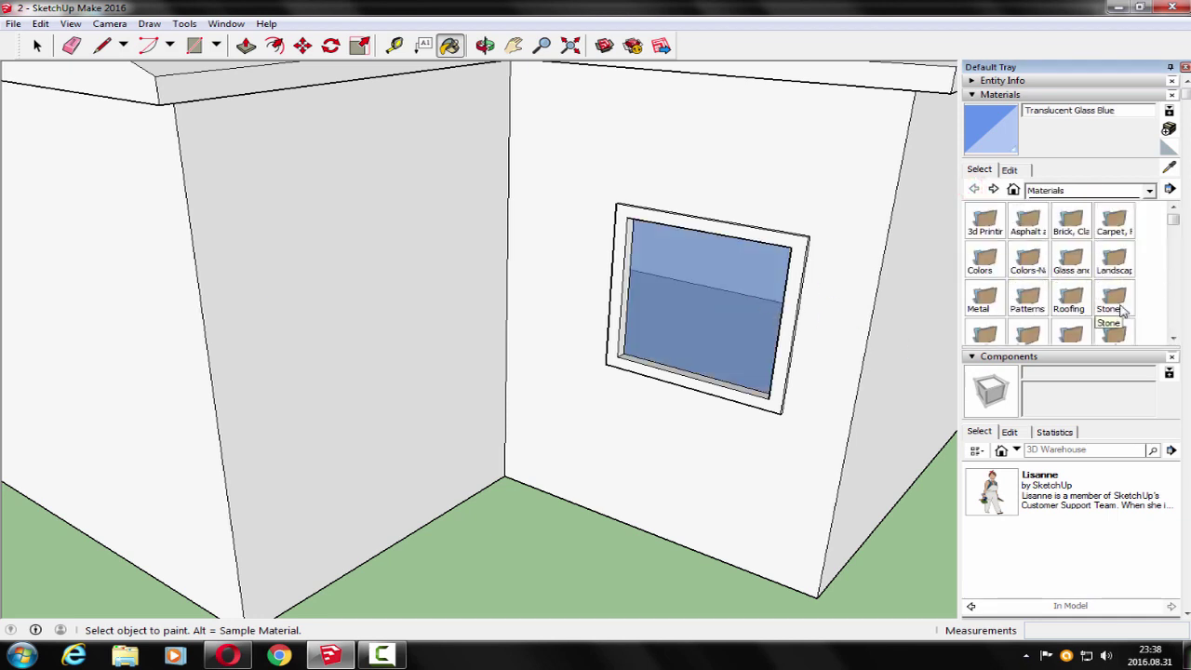
drag(1175, 224, 1175, 265)
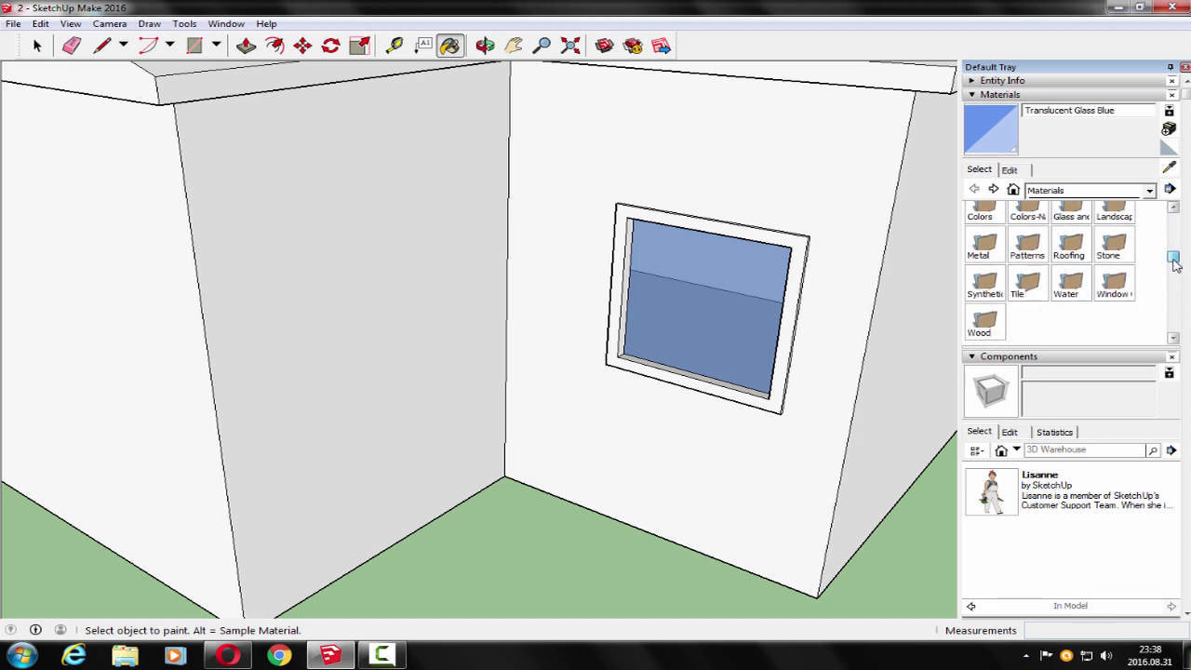
click(990, 312)
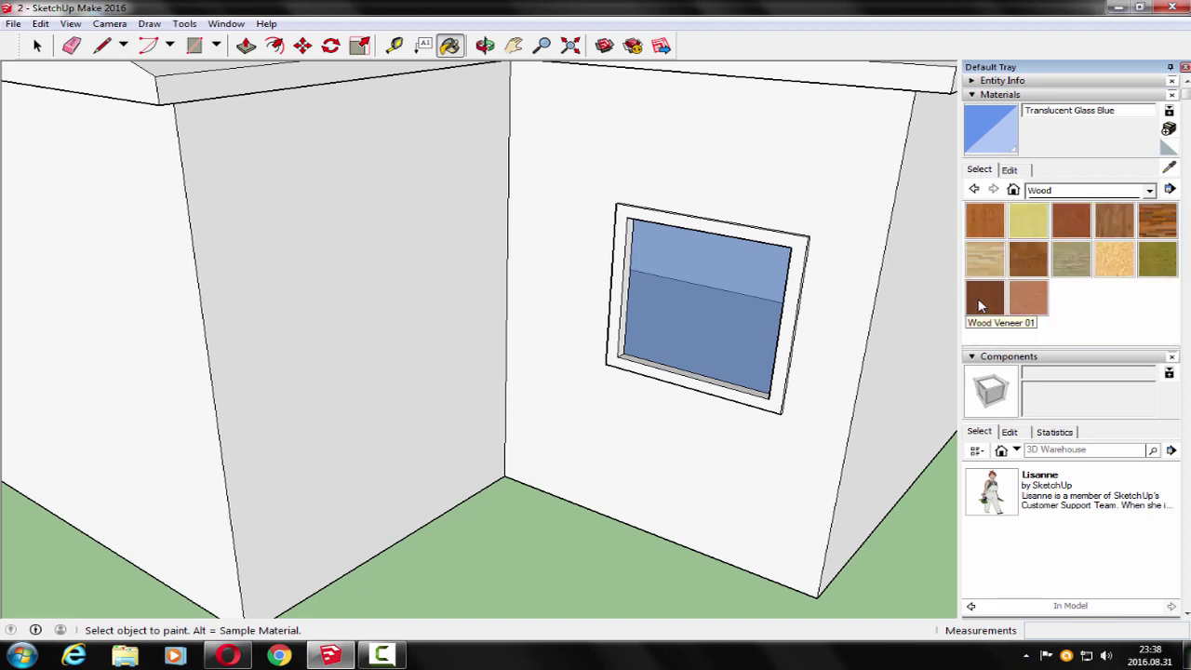
click(985, 299)
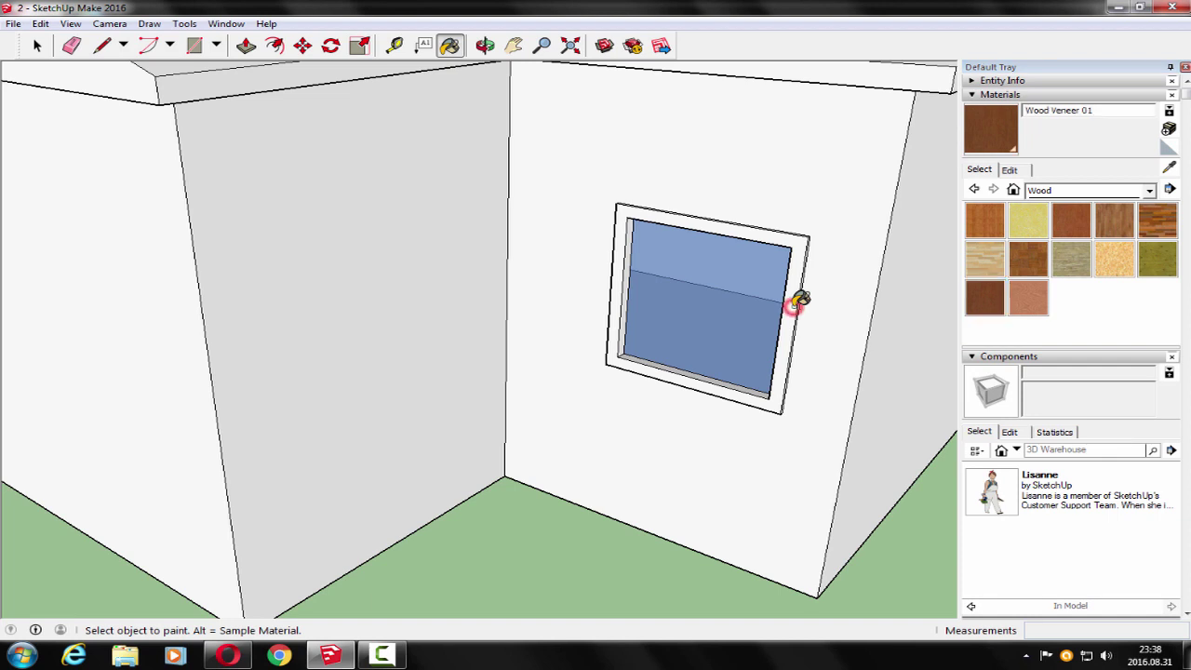
click(795, 306)
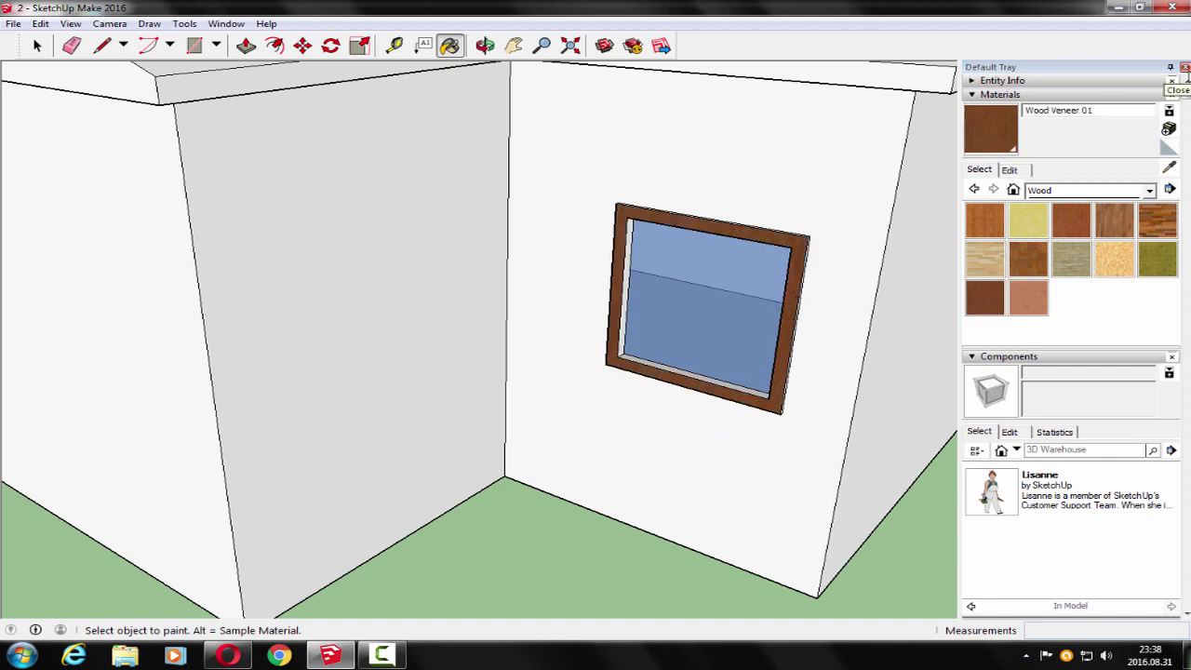
click(1185, 67)
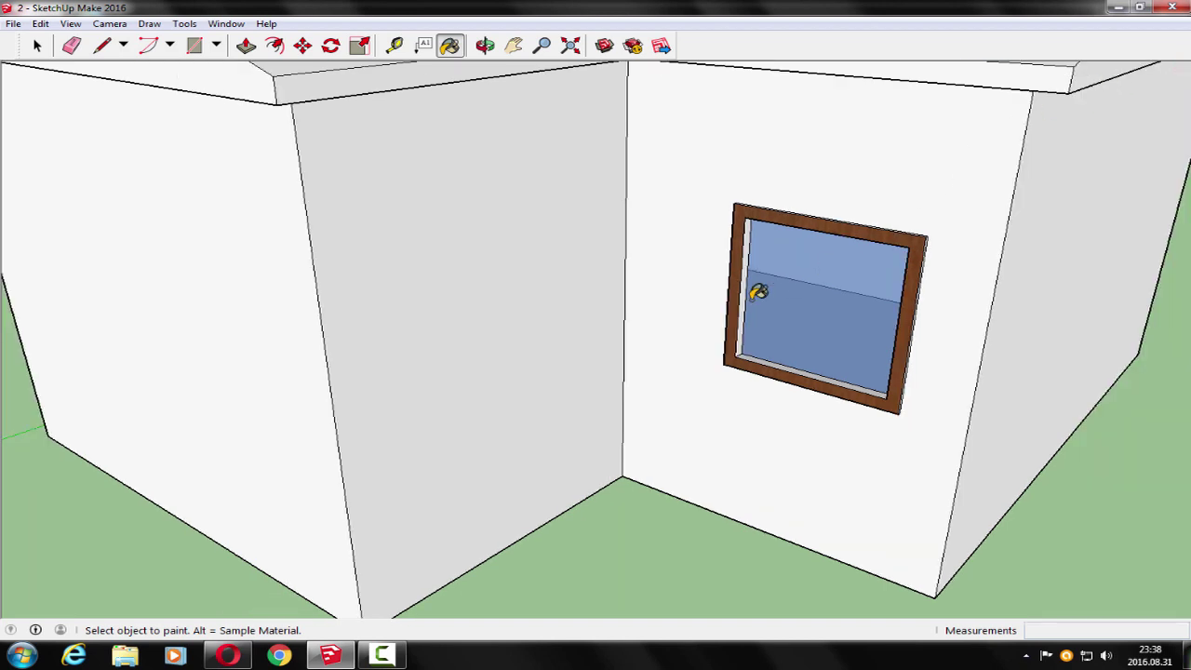
- Select the whole window and frame and choose Make Component
click(37, 45)
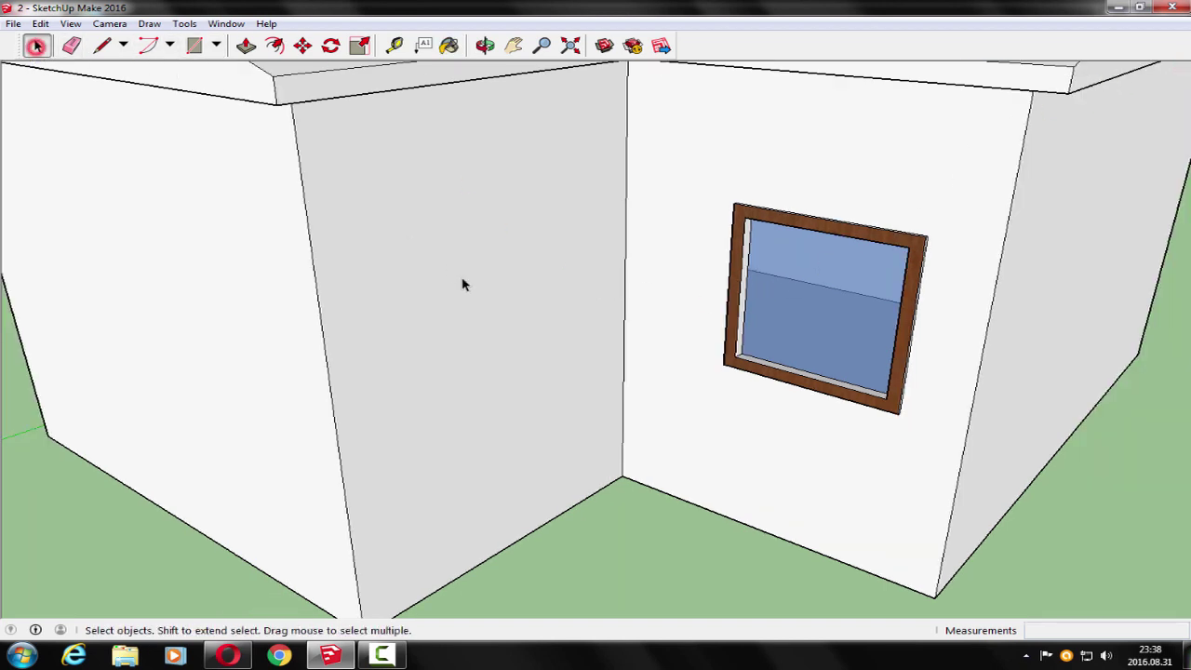
drag(752, 430, 942, 175)
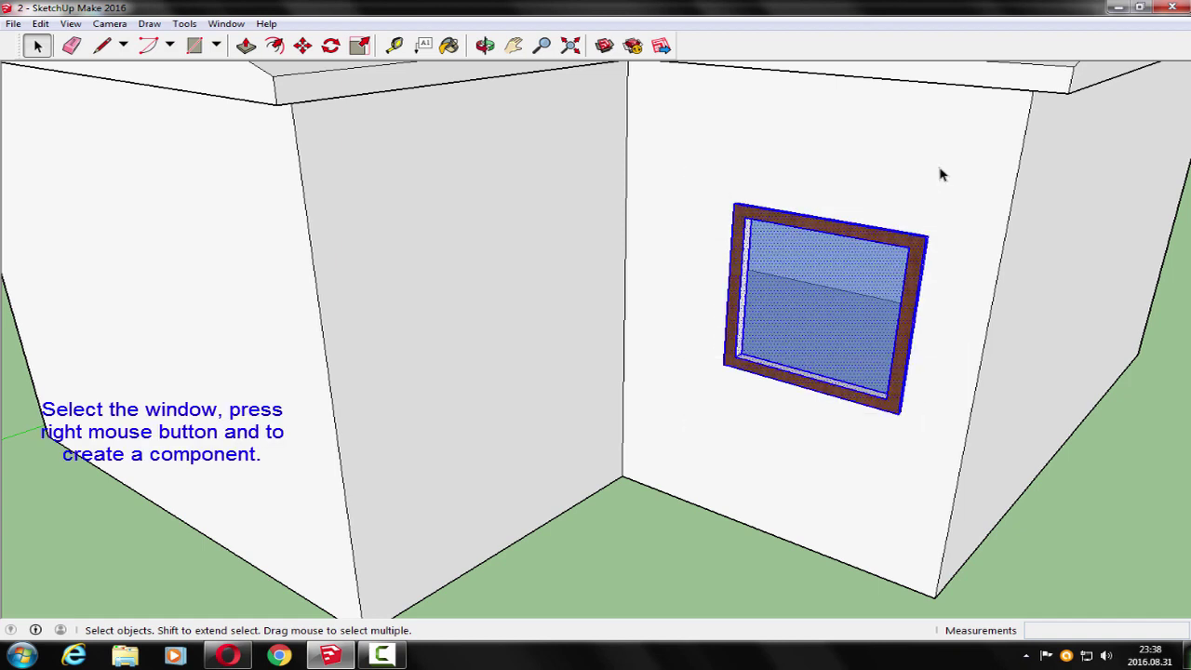
right_click(839, 283)
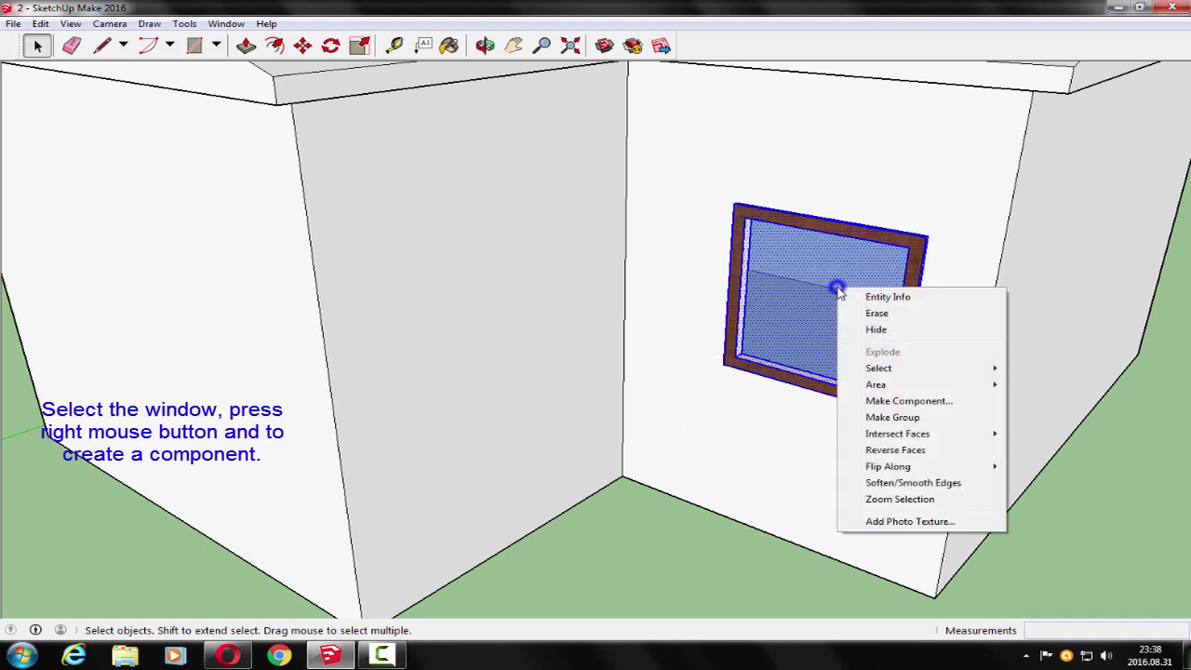
click(956, 408)
text(window wood)
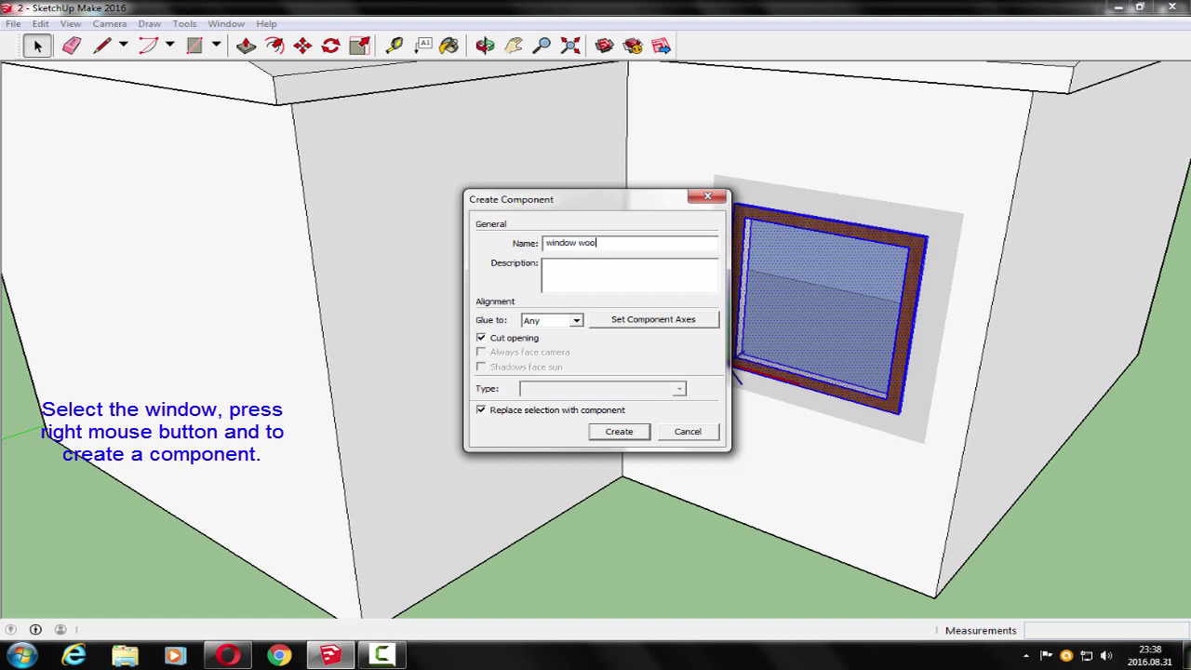
- Create the 'window wood' component, glued to vertical faces with its origin at the bottom midpoint
click(577, 319)
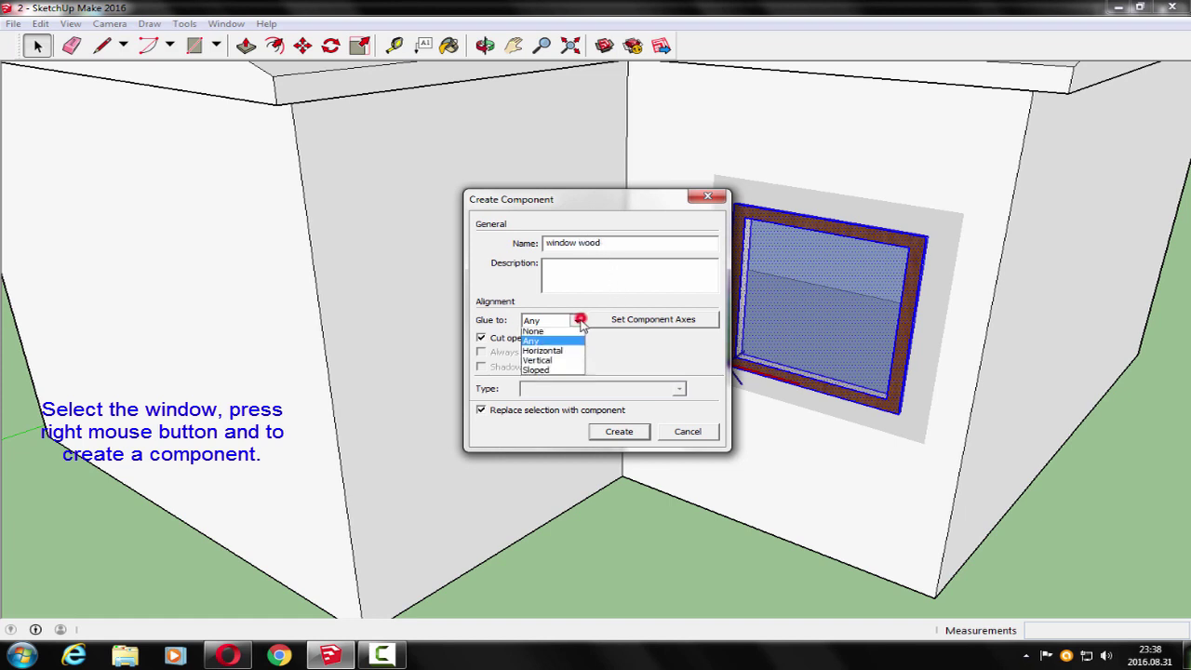
click(560, 364)
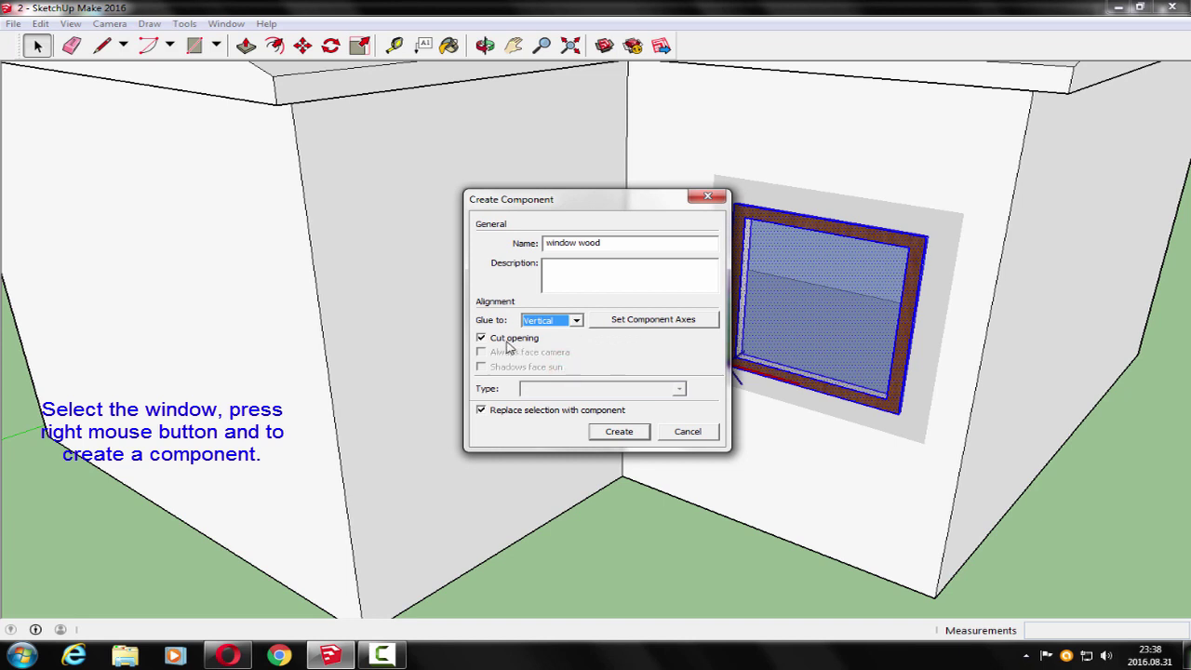
click(637, 320)
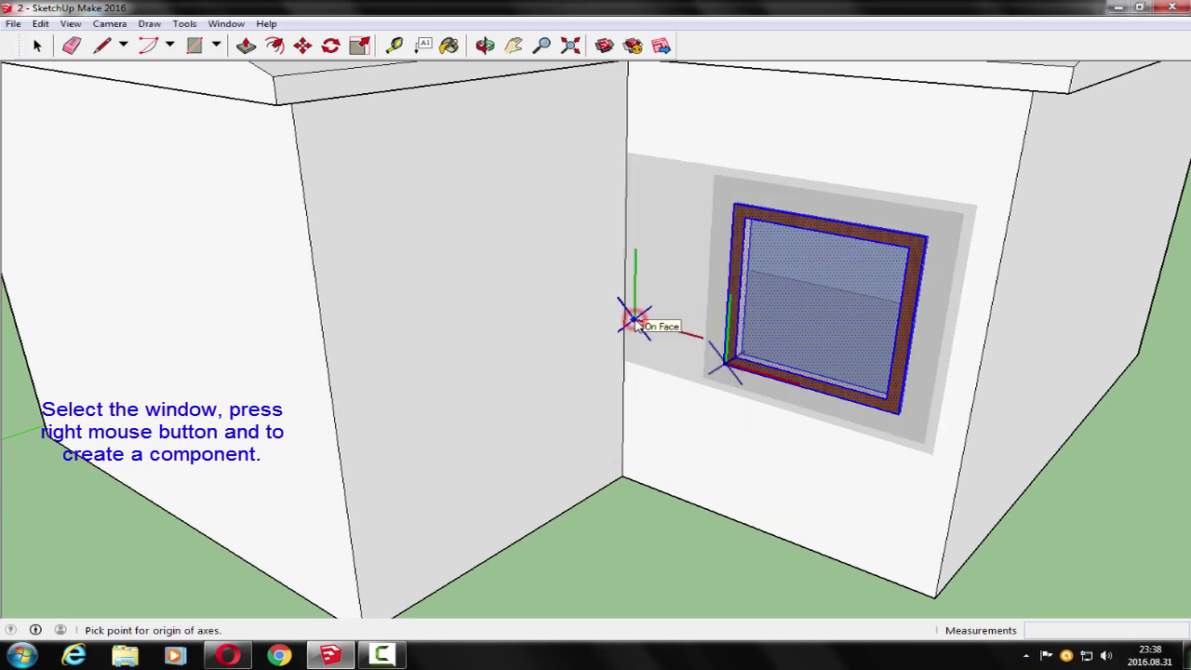
click(808, 391)
click(810, 392)
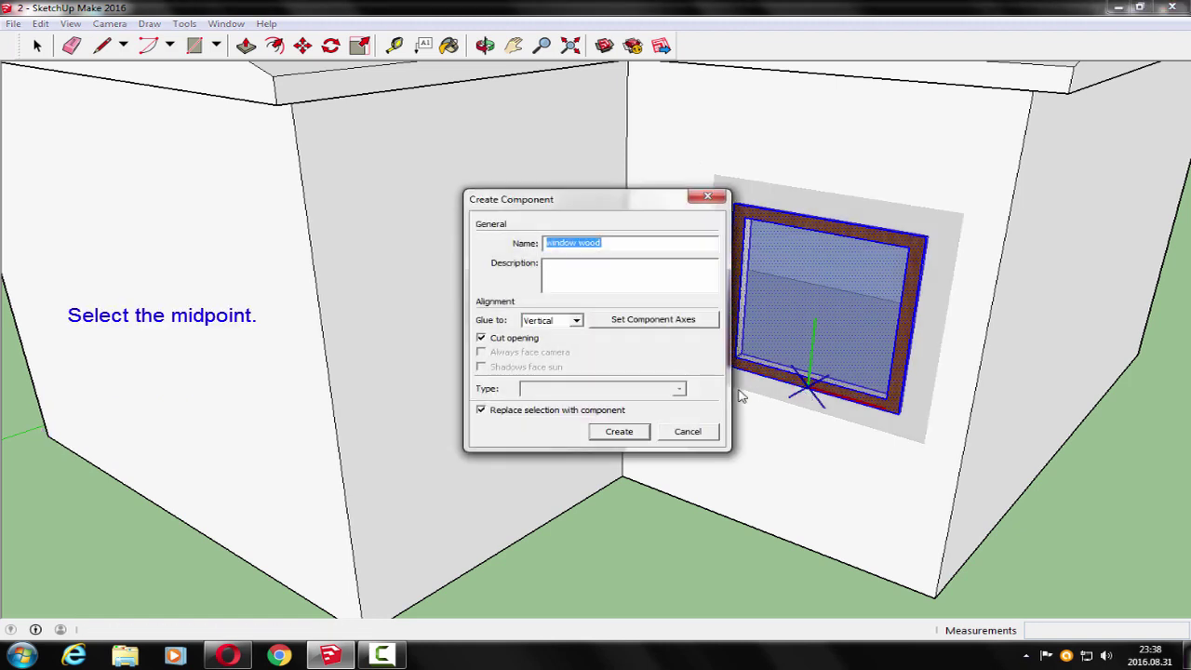
click(618, 433)
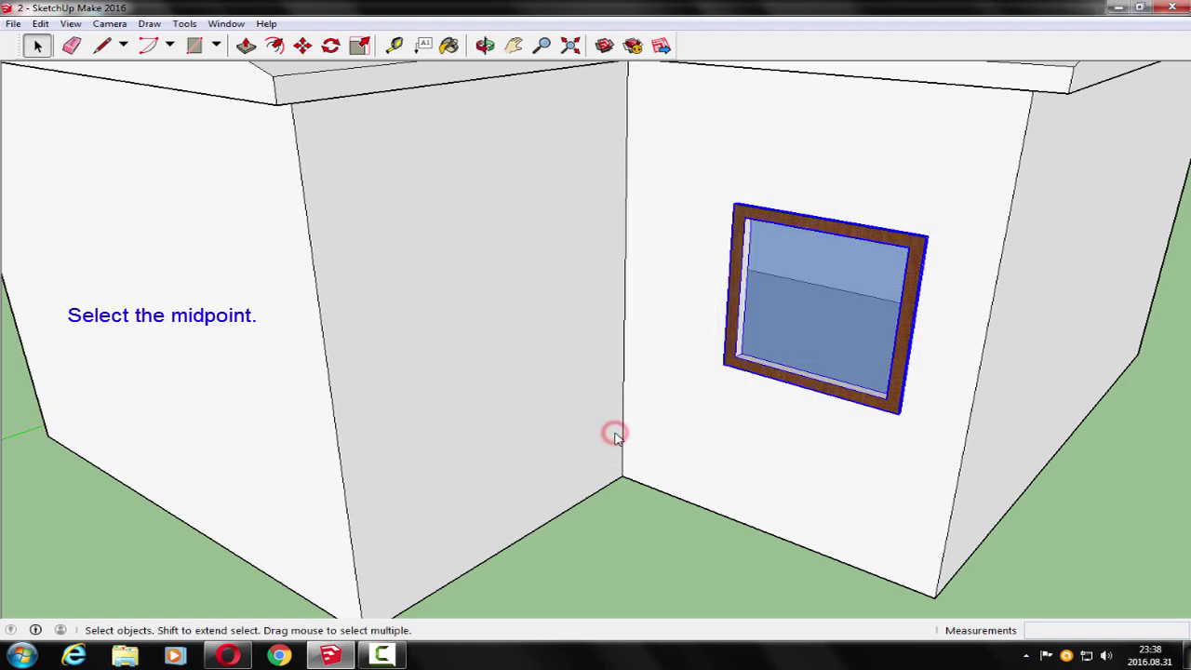
mouse_move(553, 527)
middle_down()
mouse_move(561, 262)
mouse_move(474, 214)
middle_up()
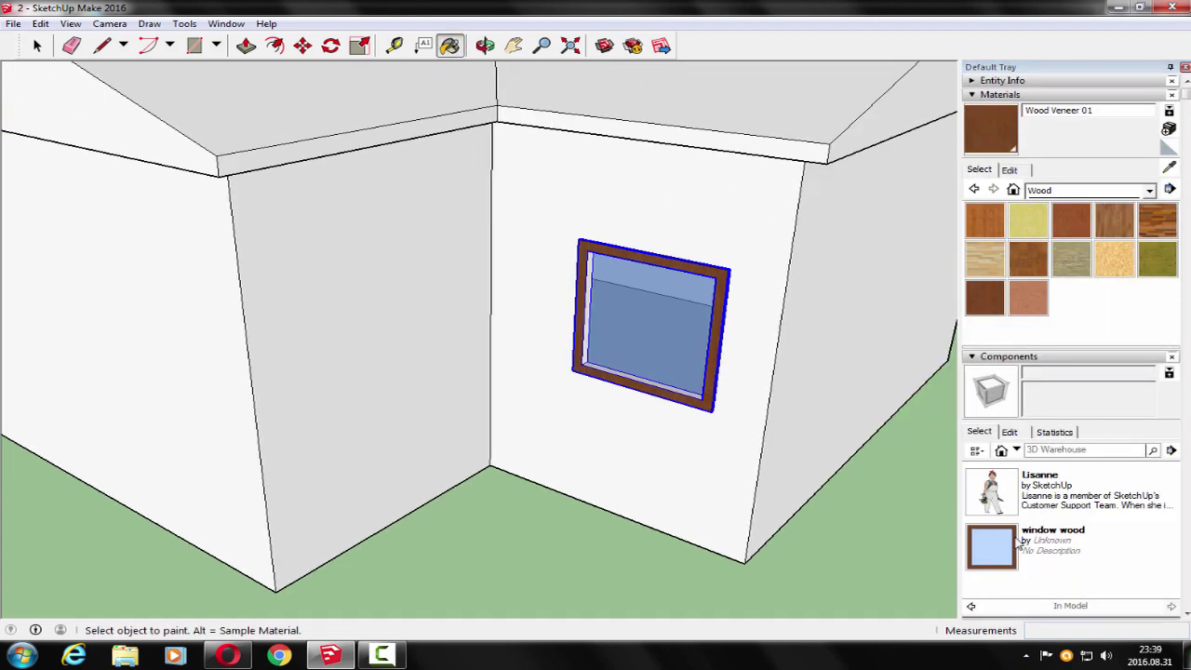
- Place a window wood copy on the left wall
click(996, 551)
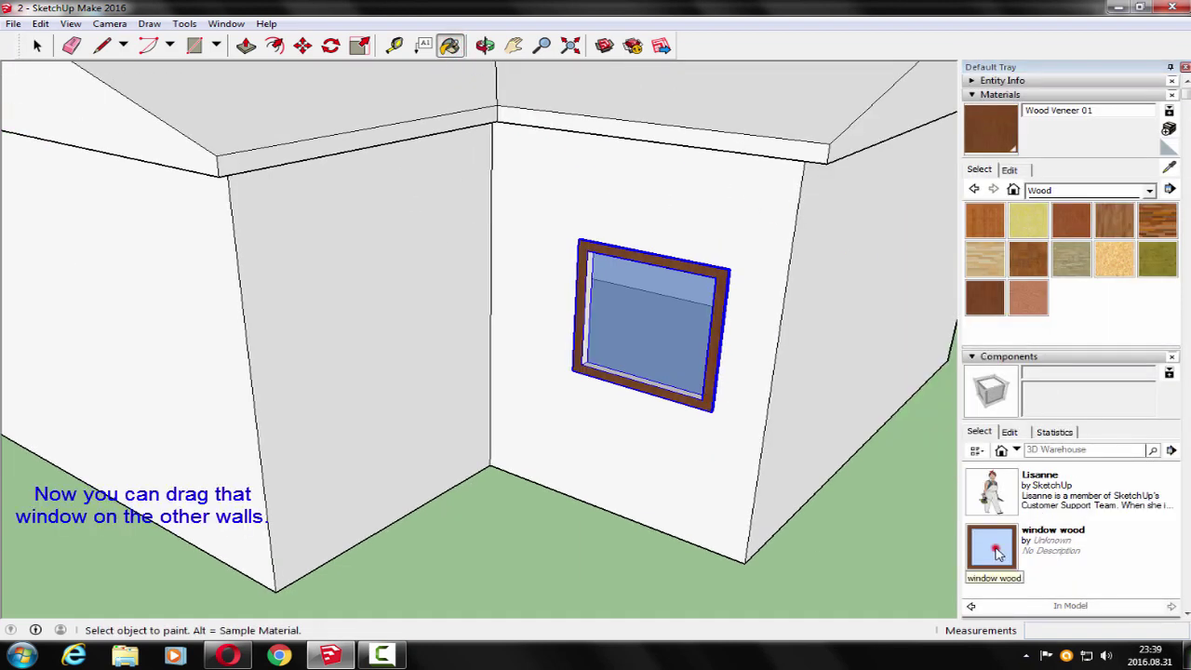
scroll(524, 469, down, 3)
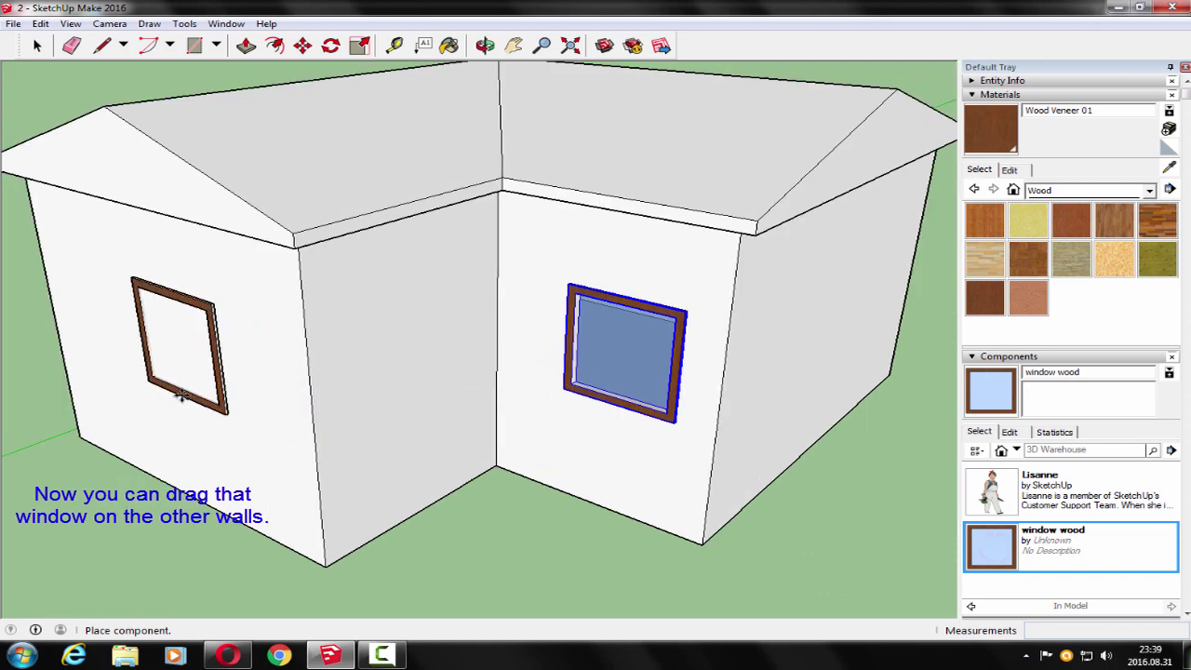
click(177, 395)
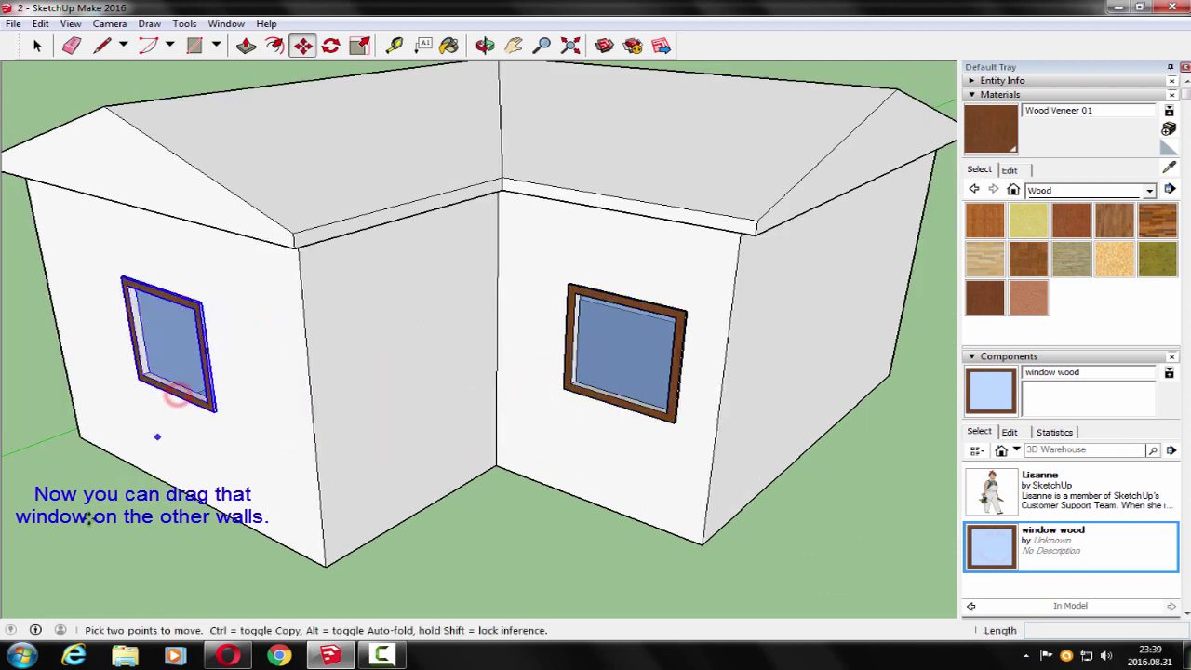
mouse_move(173, 434)
middle_down()
mouse_move(330, 490)
mouse_move(340, 453)
mouse_move(383, 443)
middle_up()
scroll(383, 444, down, 2)
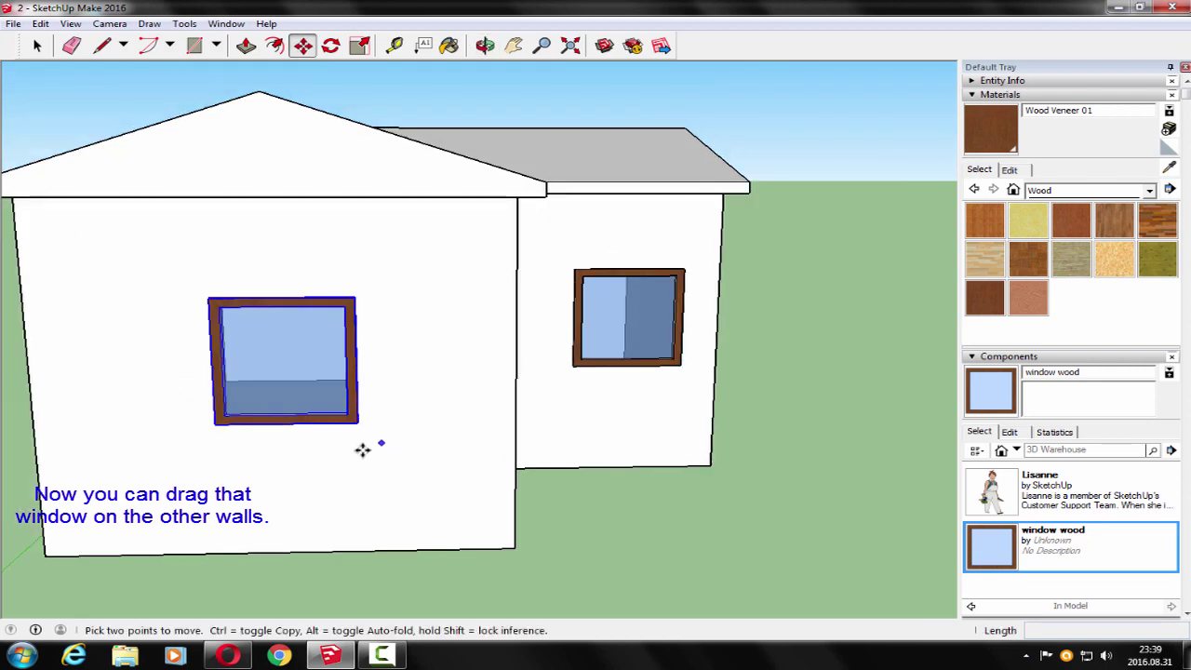
scroll(364, 447, down, 2)
scroll(343, 465, down, 2)
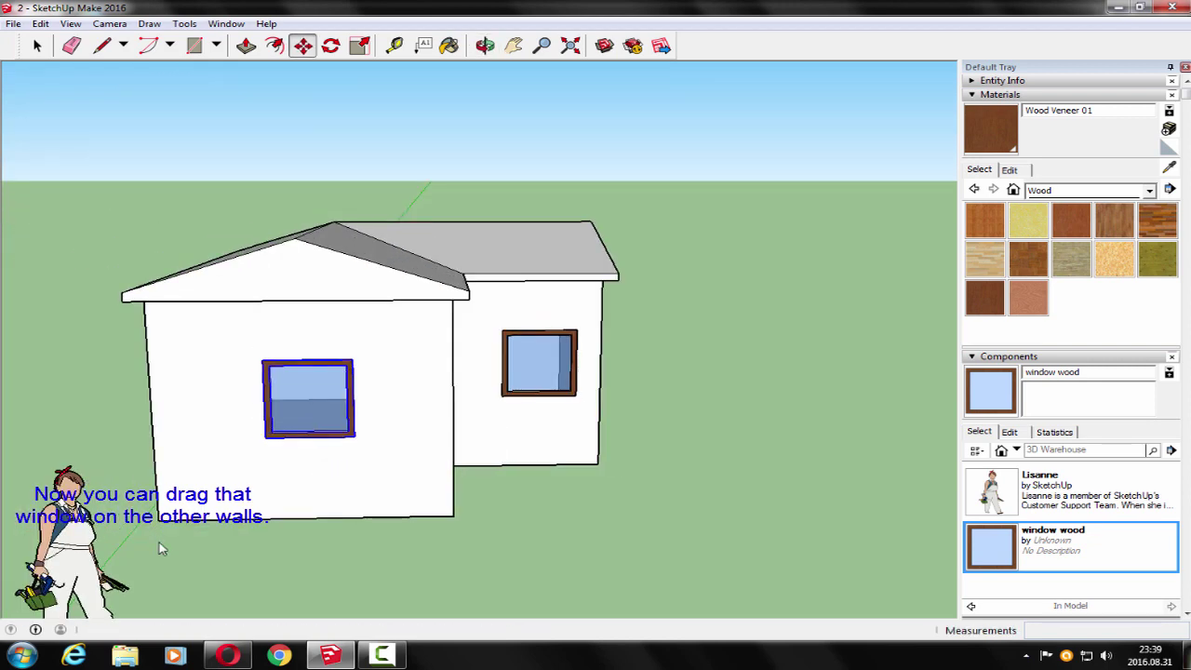
mouse_move(160, 545)
middle_down()
mouse_move(469, 522)
mouse_move(617, 564)
mouse_move(787, 477)
mouse_move(619, 383)
middle_up()
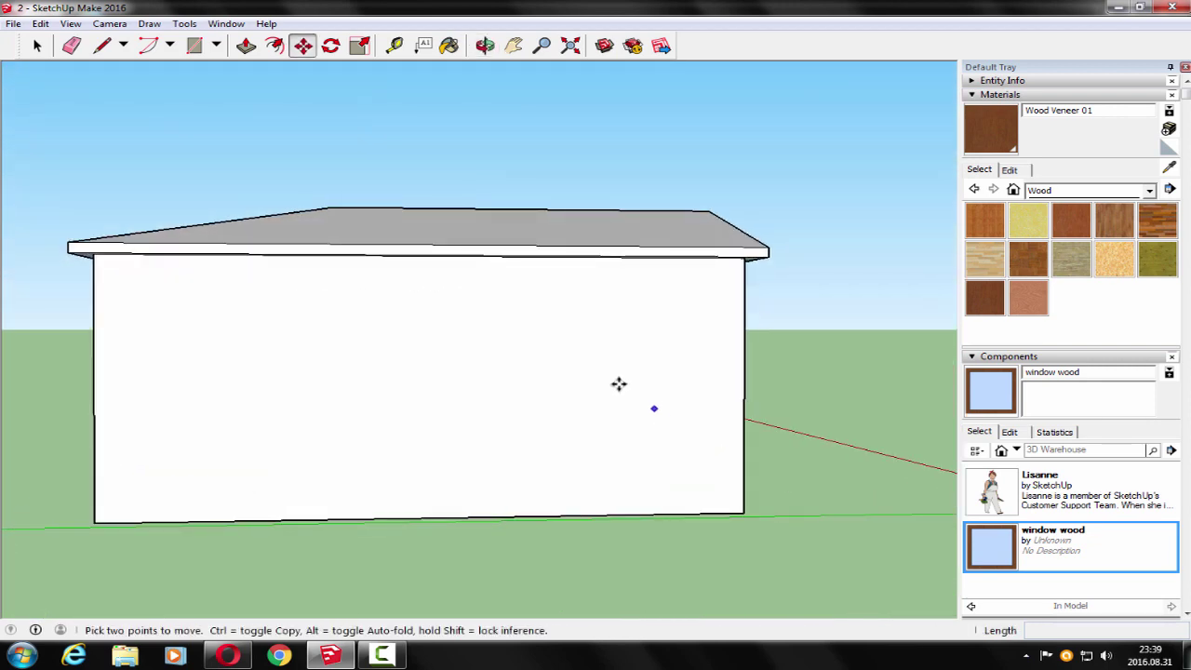
- Place two window wood copies on the long side wall, moving the first into position
click(1006, 549)
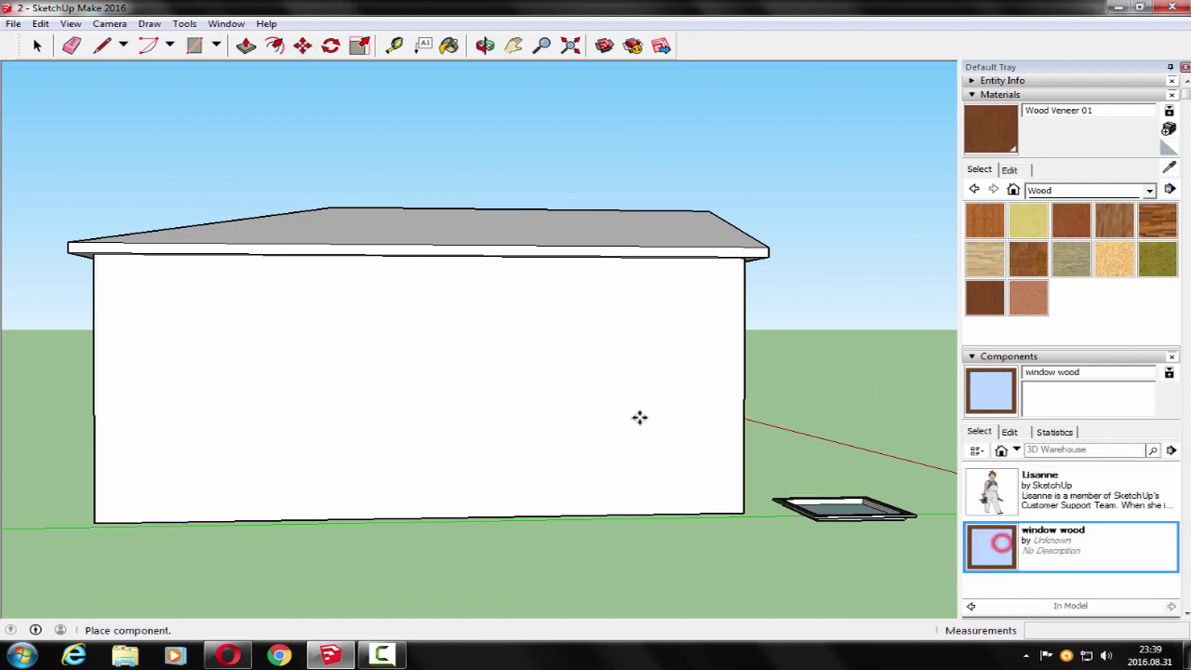
click(600, 414)
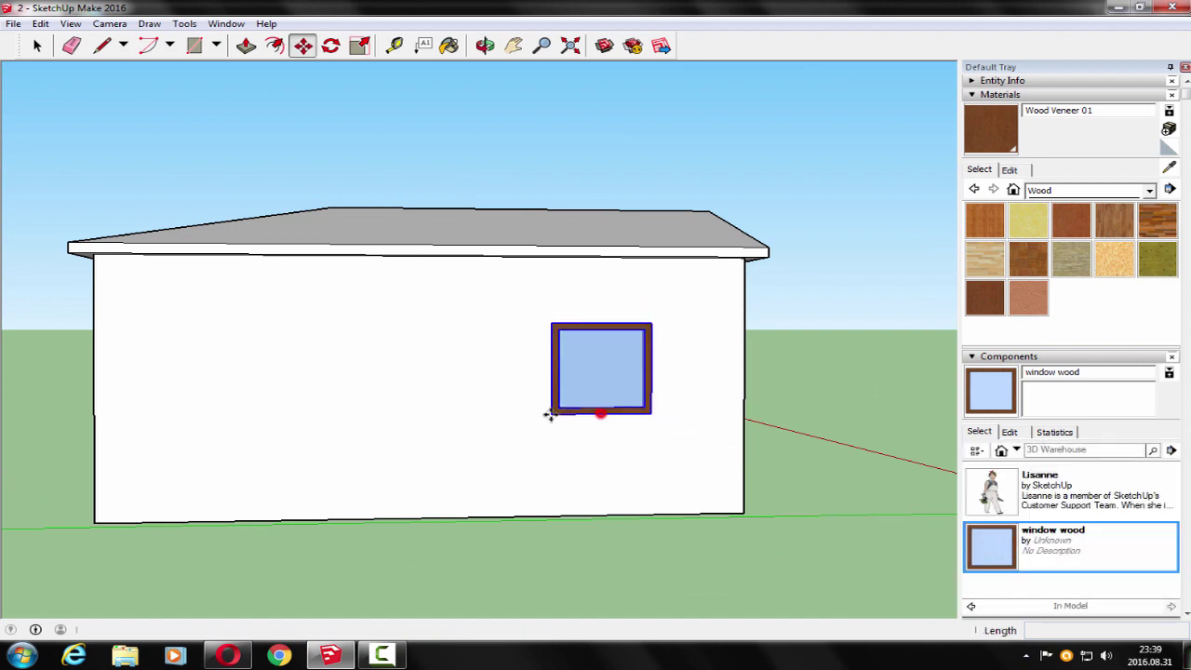
click(221, 410)
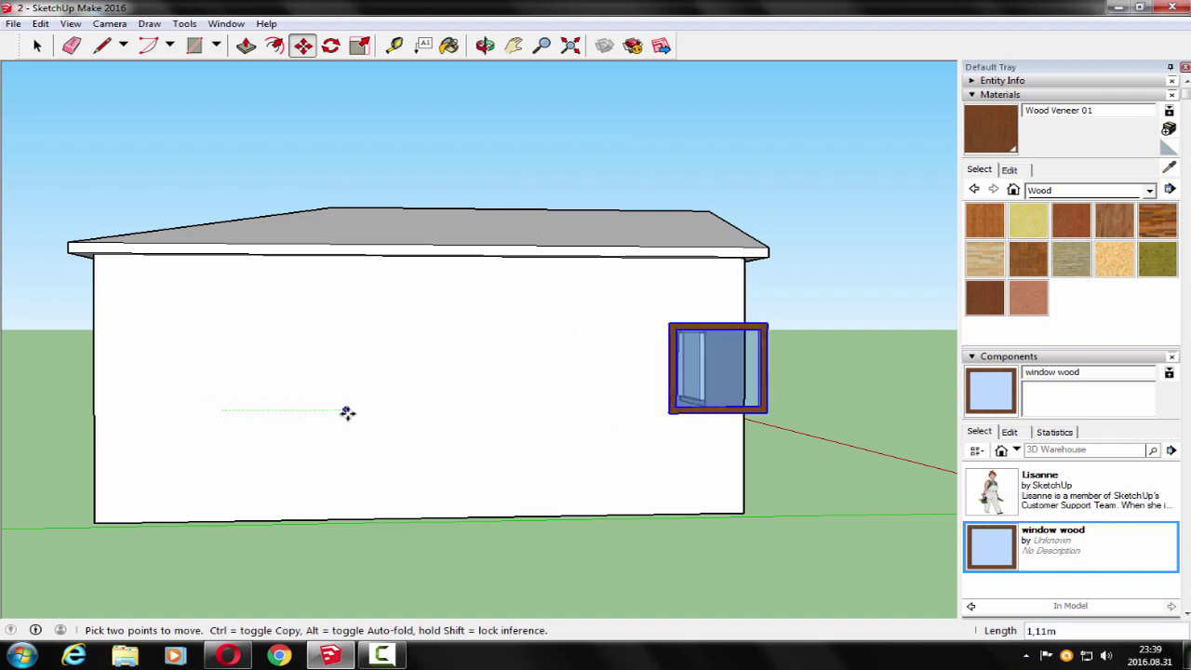
click(277, 412)
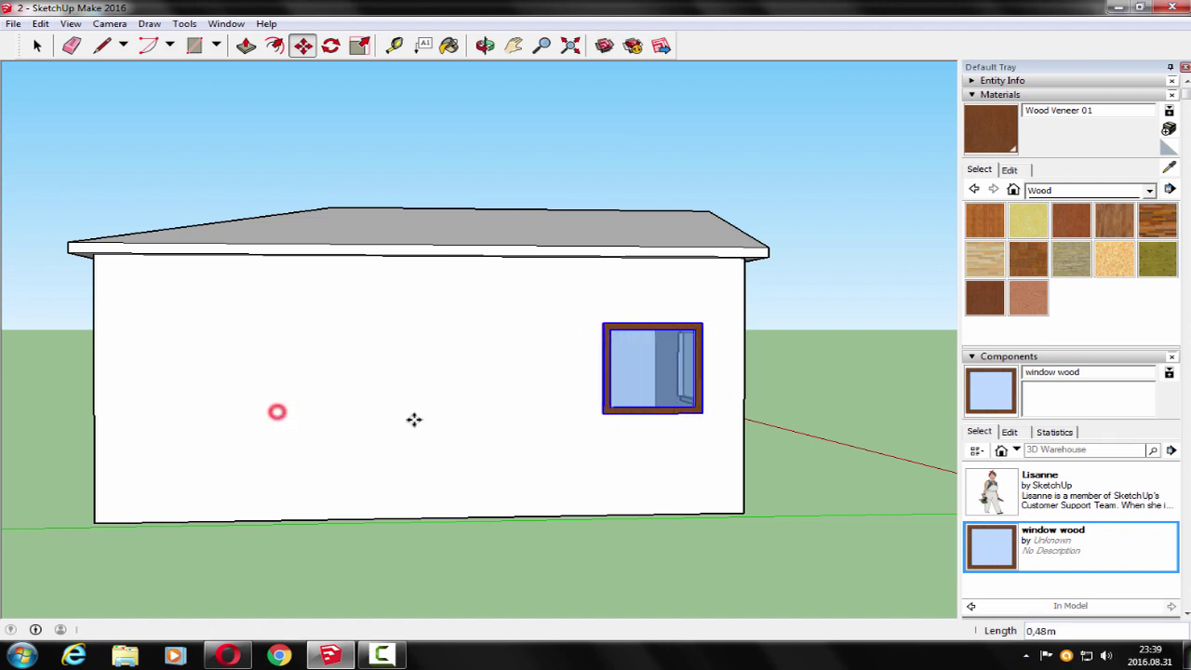
click(993, 555)
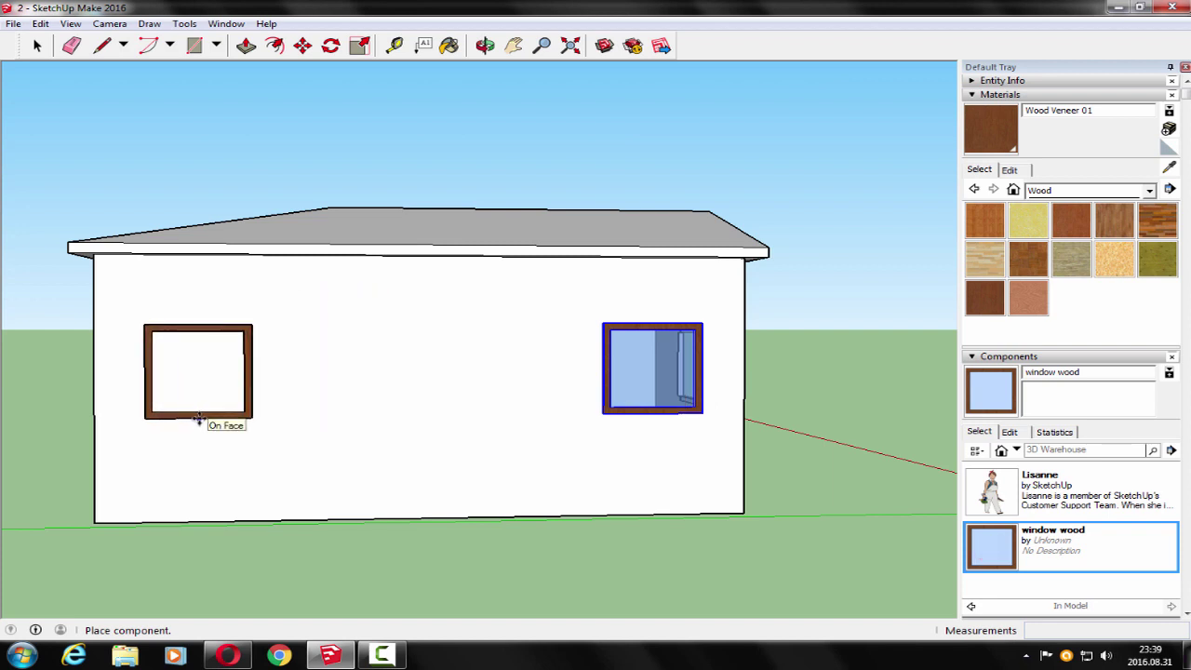
click(199, 418)
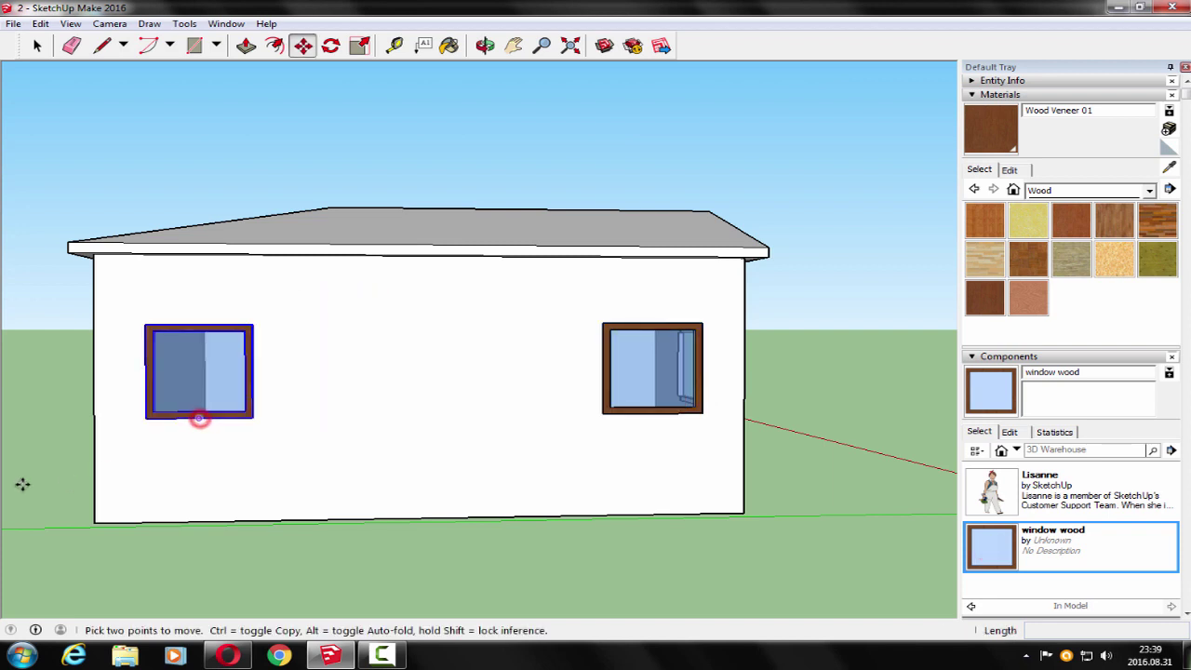
- In Back view, place window wood copies on the back wall's right and left sides
middle_drag(13, 492, 590, 489)
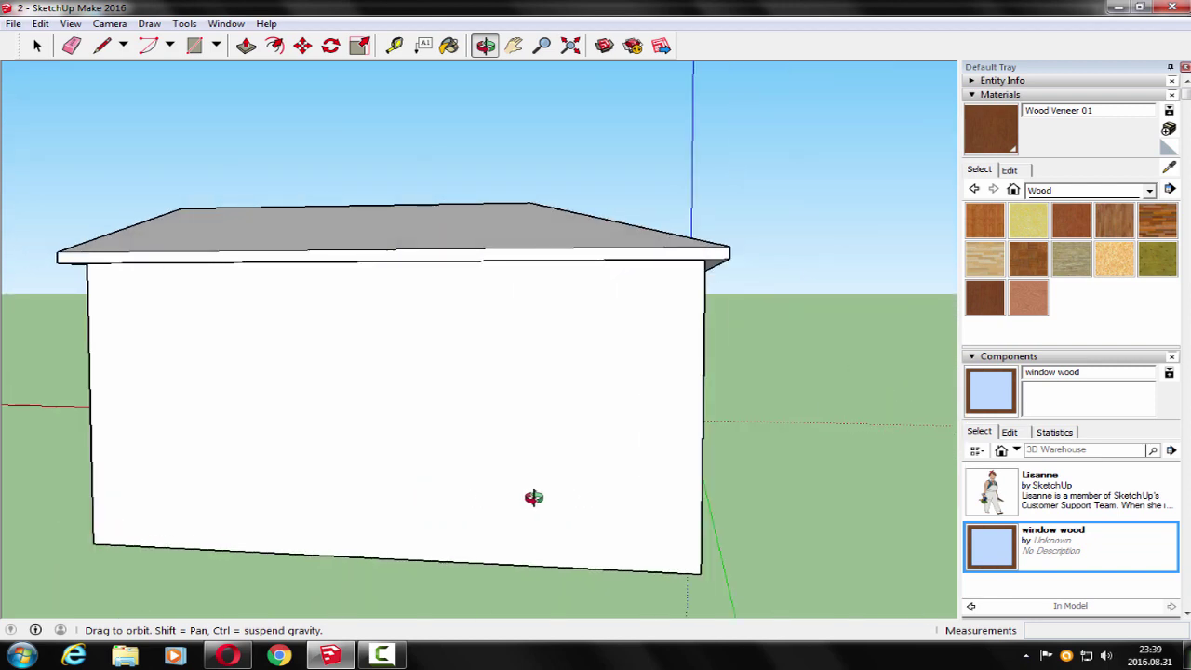
key(m)
click(1017, 555)
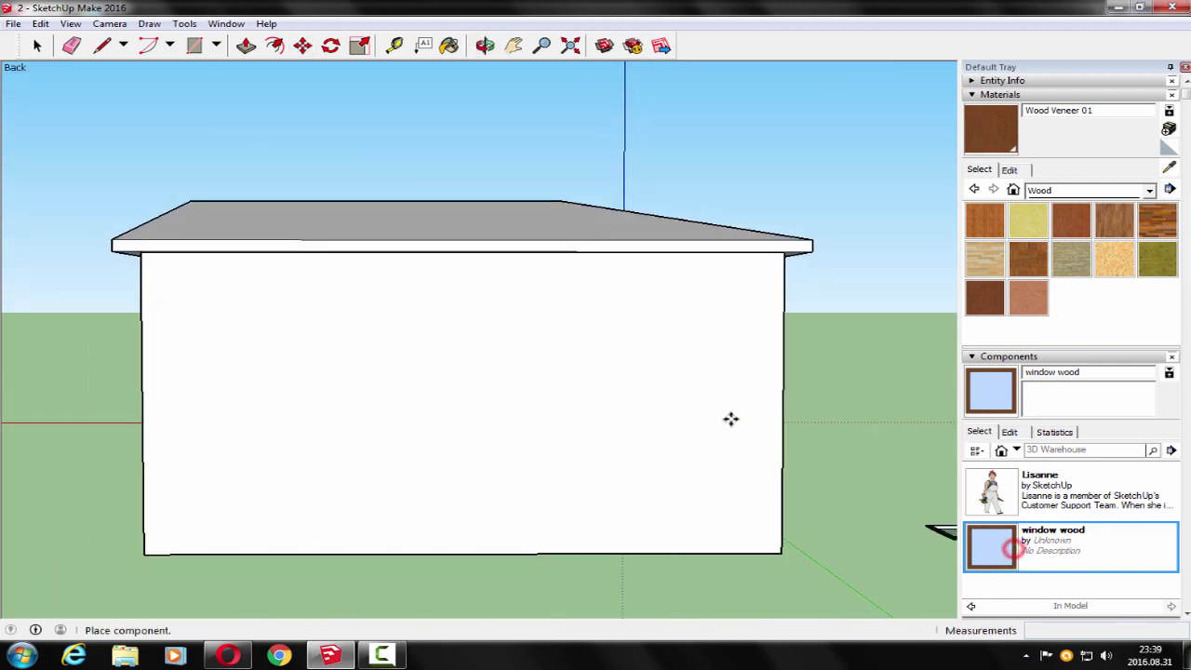
click(649, 435)
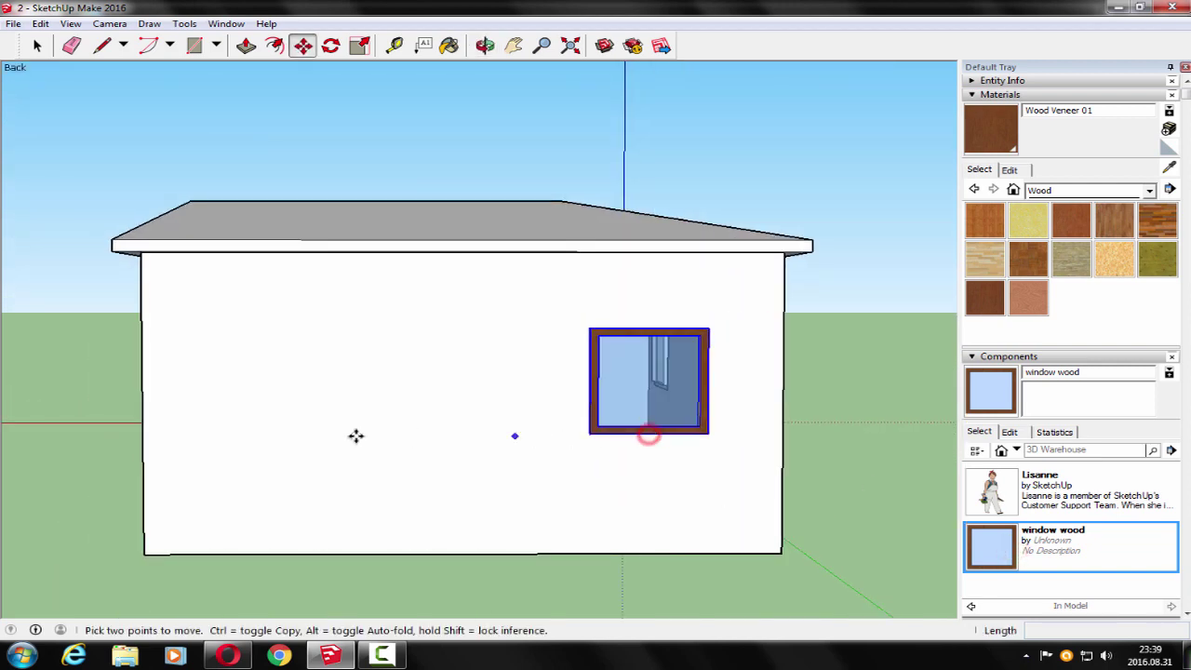
click(987, 548)
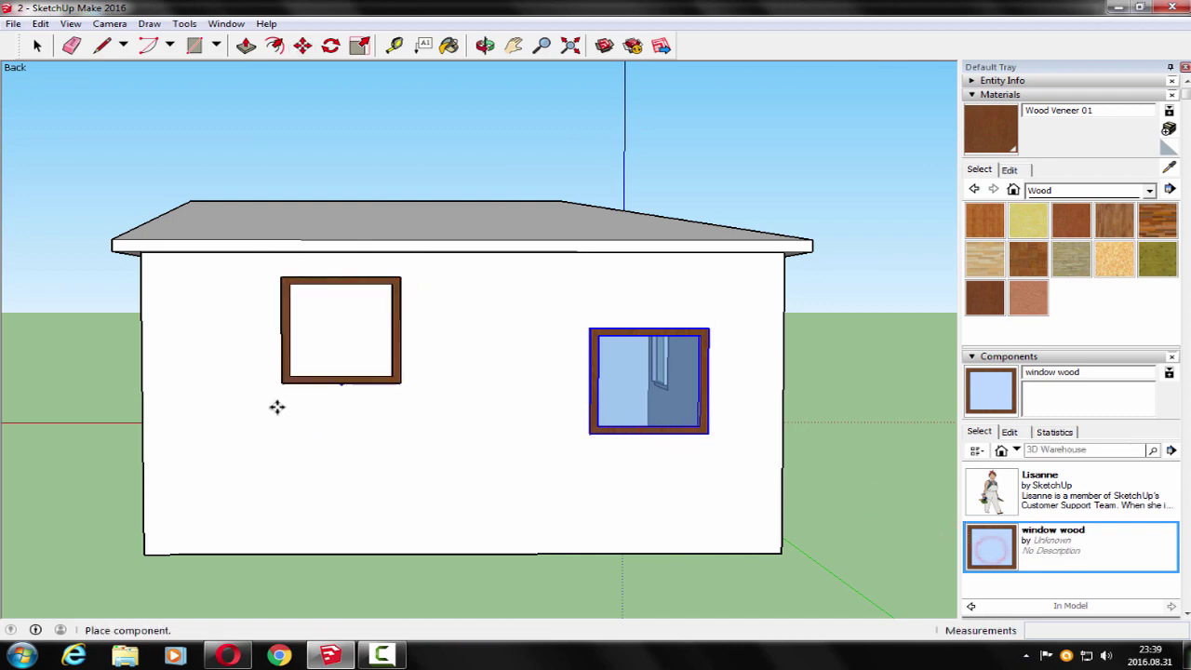
click(267, 436)
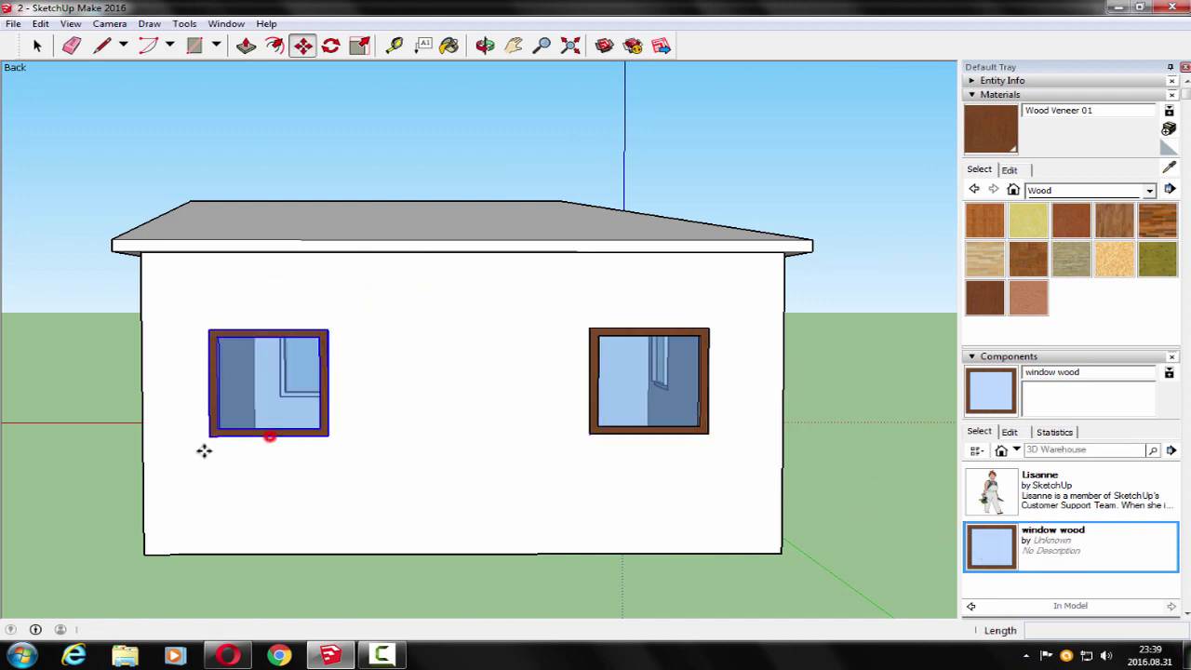
- Place a window wood copy on the gable-end wall
mouse_move(59, 497)
middle_down()
mouse_move(392, 521)
mouse_move(564, 516)
middle_up()
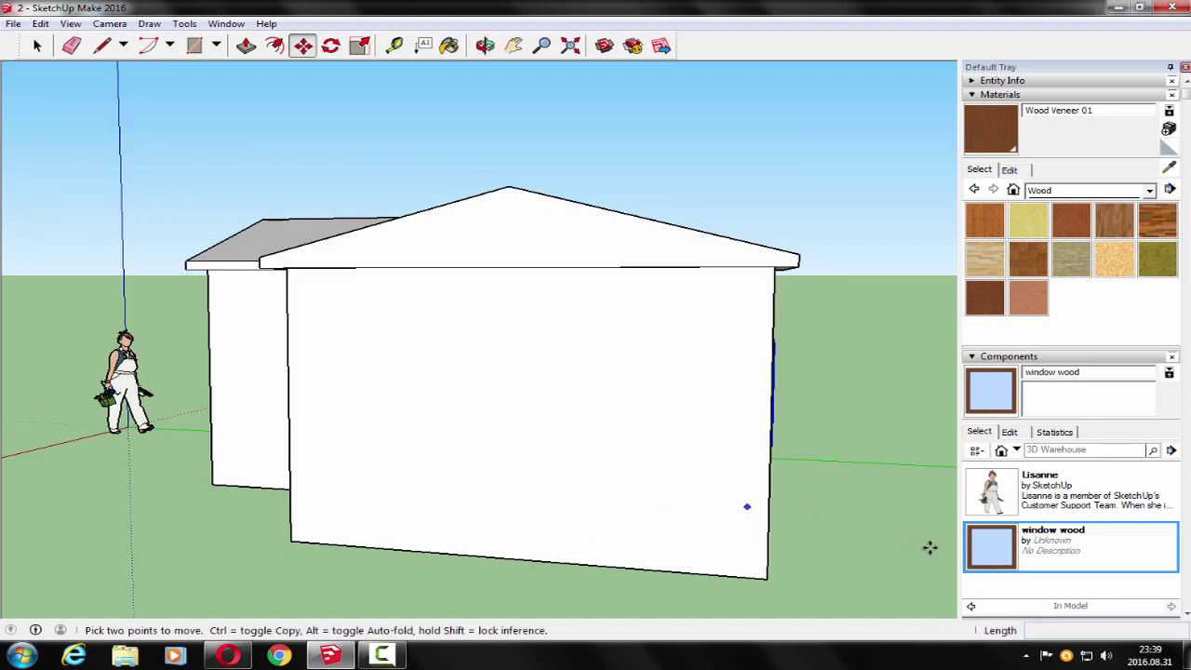
click(990, 548)
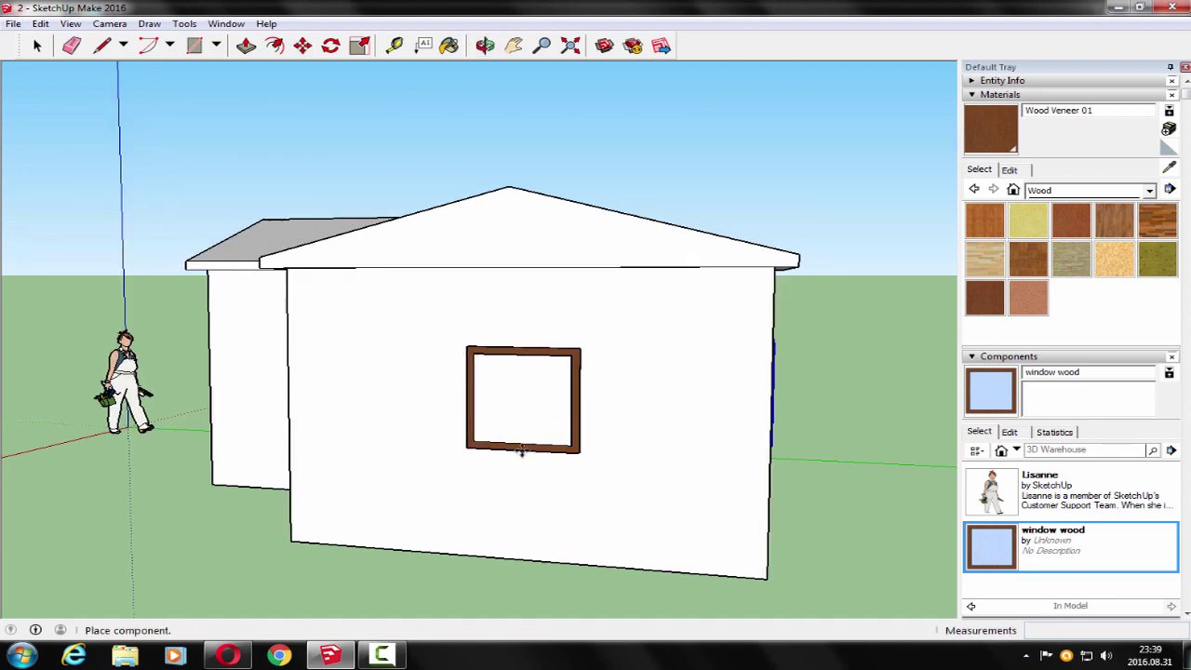
click(518, 450)
middle_drag(357, 583, 779, 561)
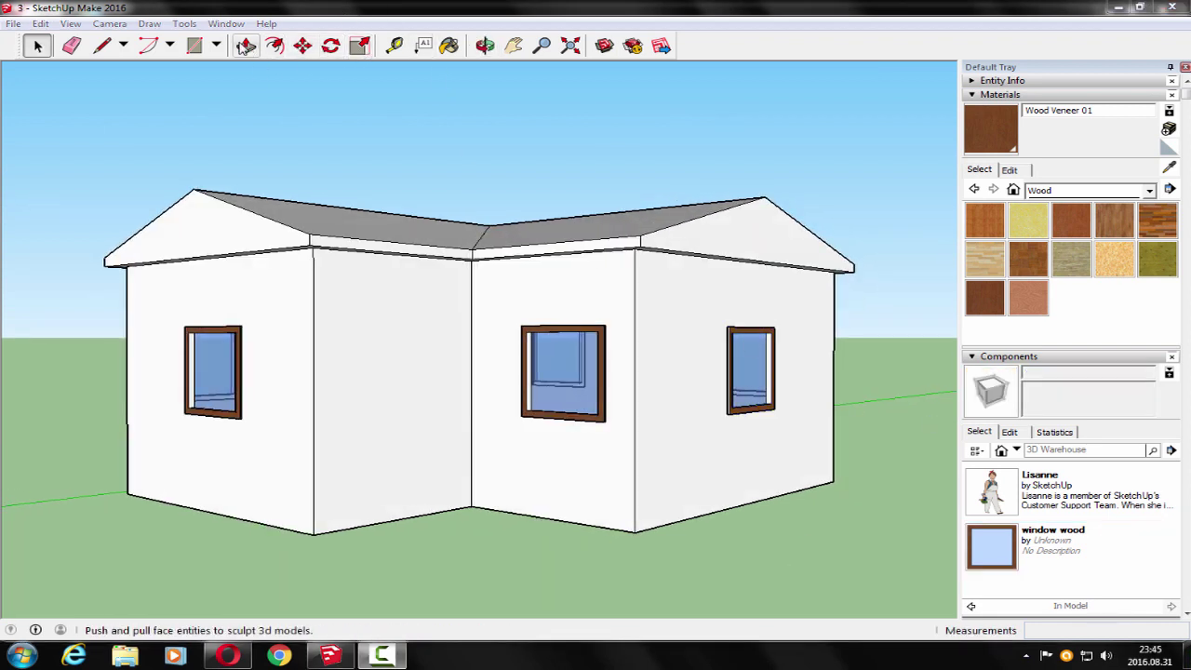
click(216, 45)
click(223, 69)
- Draw a door-sized rectangle on the wall, starting at the wall base
mouse_move(418, 521)
middle_down()
mouse_move(302, 549)
mouse_move(284, 521)
middle_up()
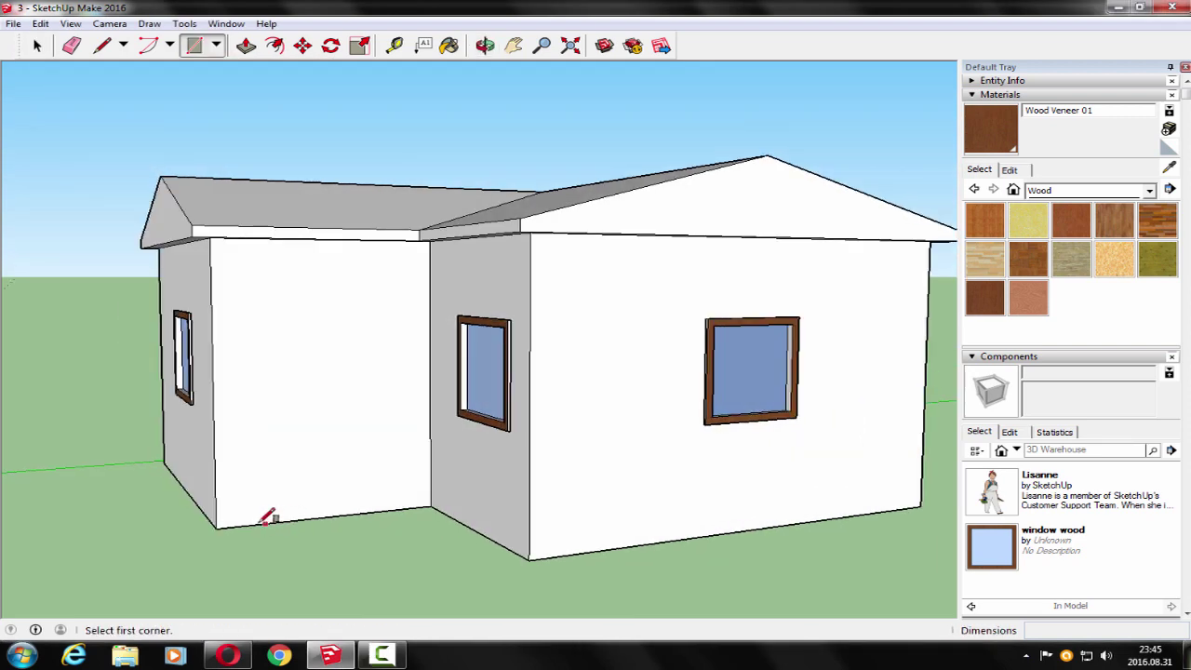
click(255, 524)
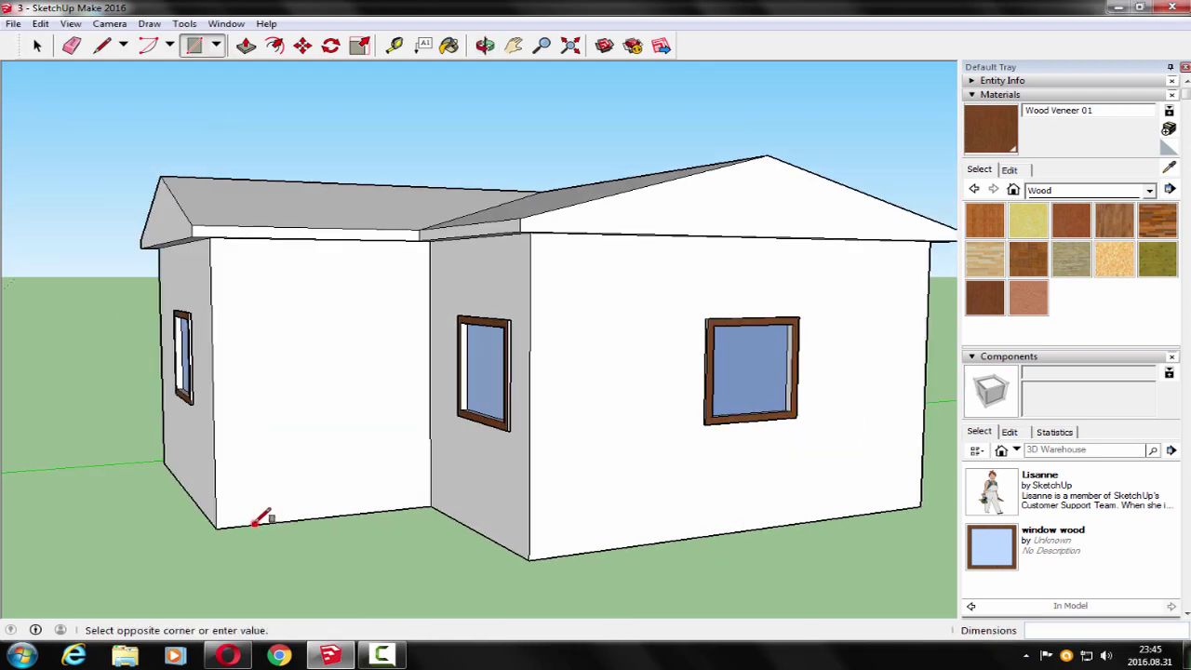
click(410, 257)
scroll(349, 426, up, 1)
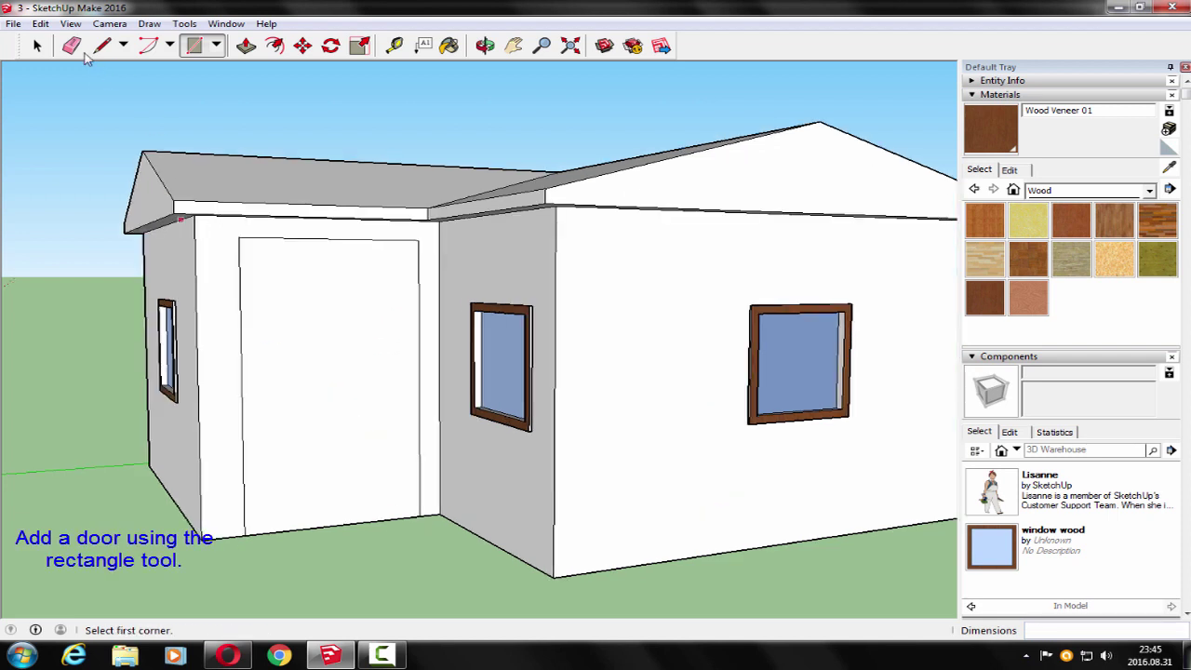
- Offset the door outline inward to form a thin frame strip
click(37, 44)
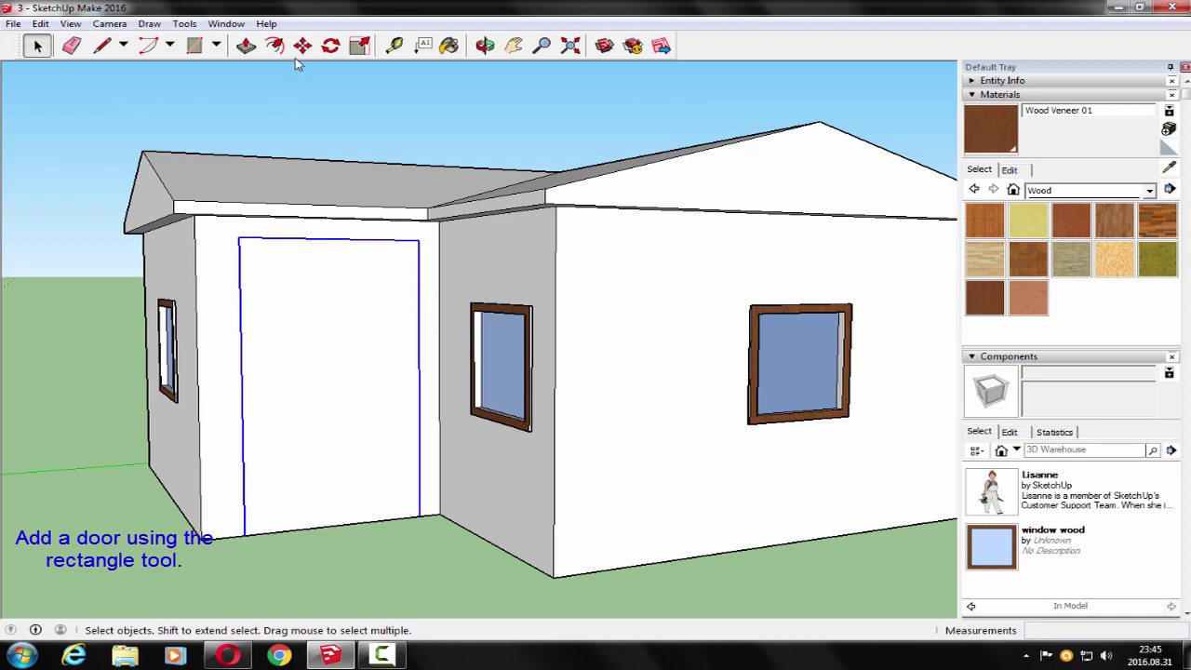
click(274, 45)
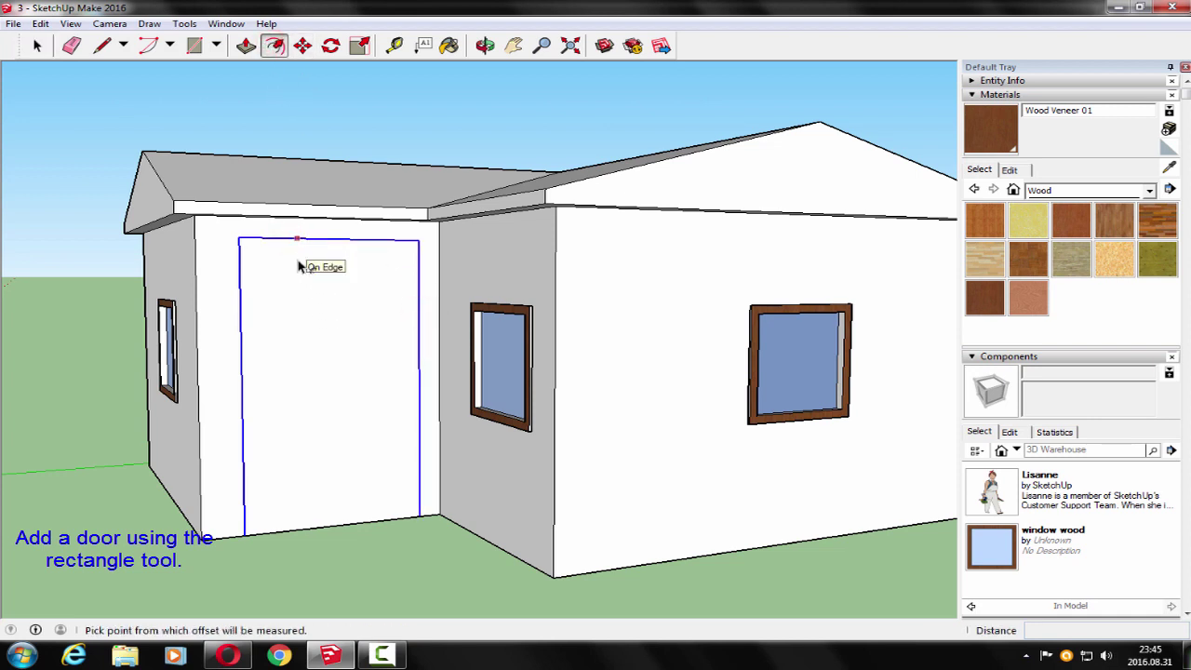
click(298, 266)
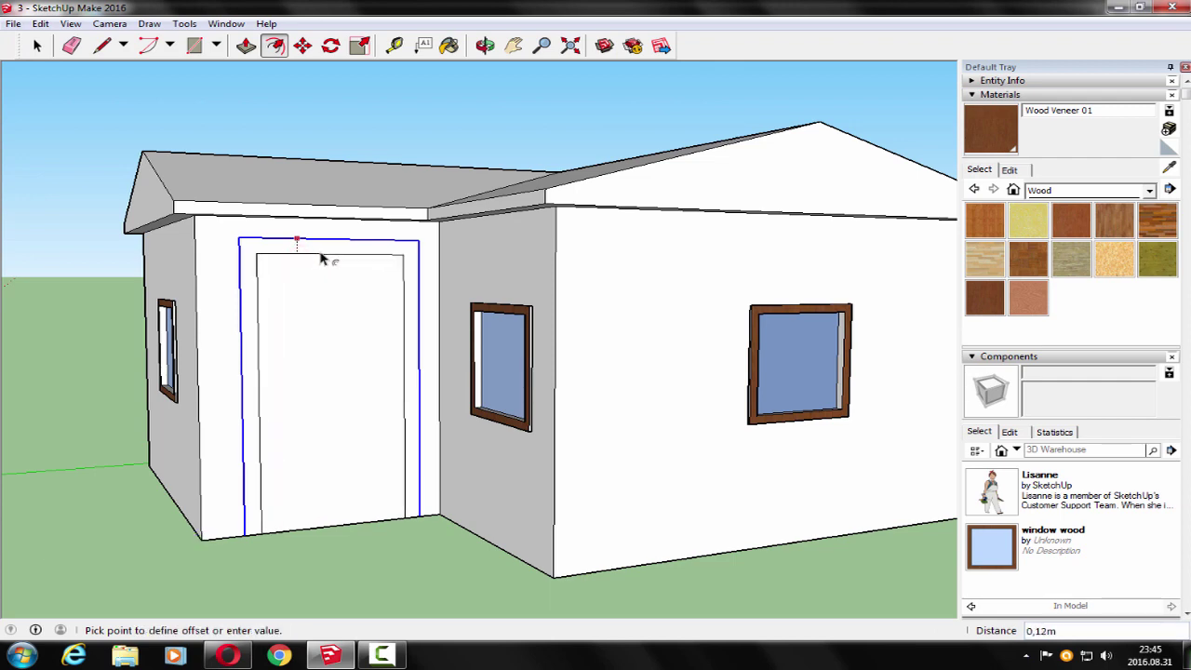
click(325, 515)
middle_drag(372, 558, 284, 121)
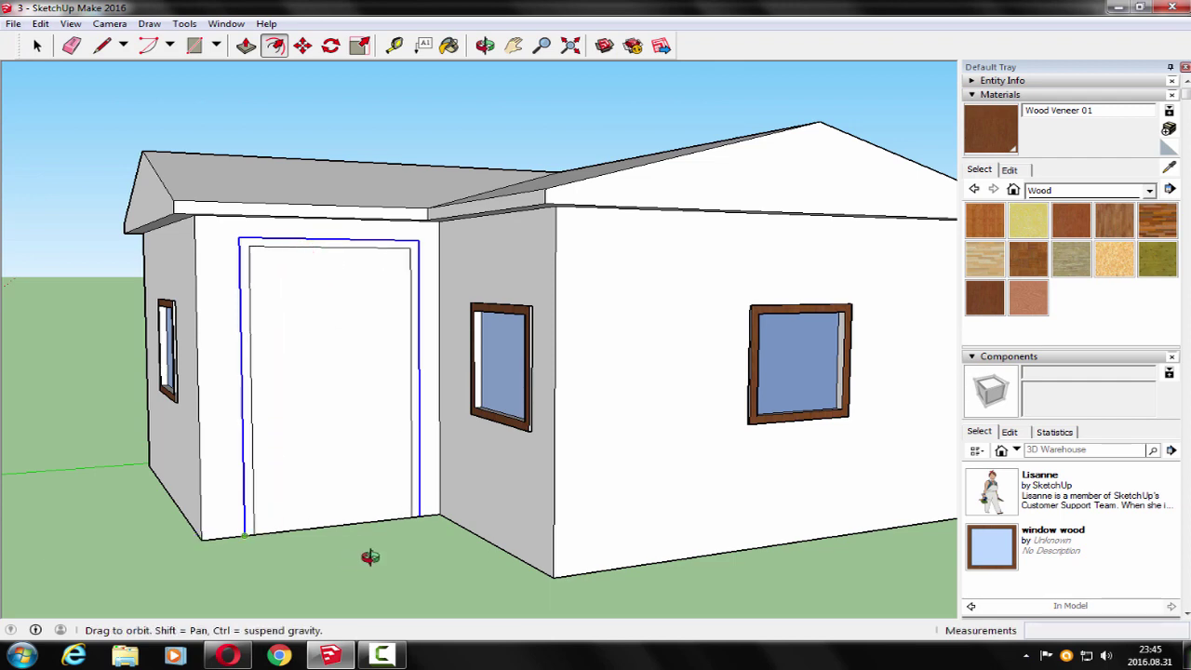
- Pull the frame strip out about 0,04m and push the door panel in about 0,08m
click(245, 45)
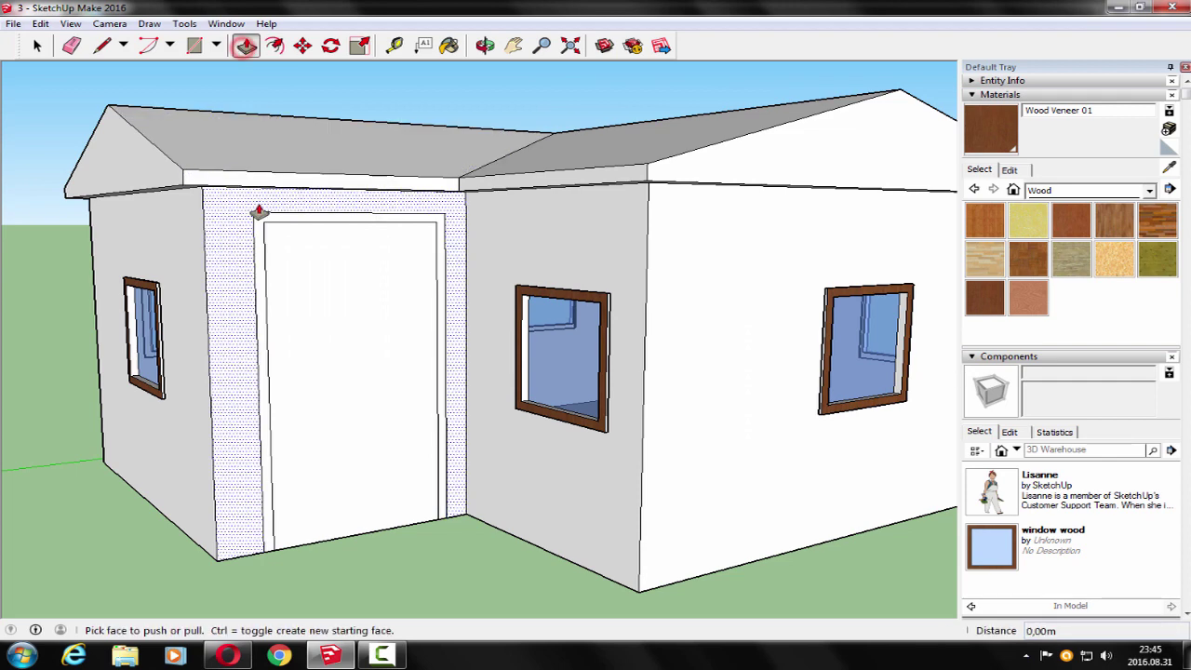
click(263, 226)
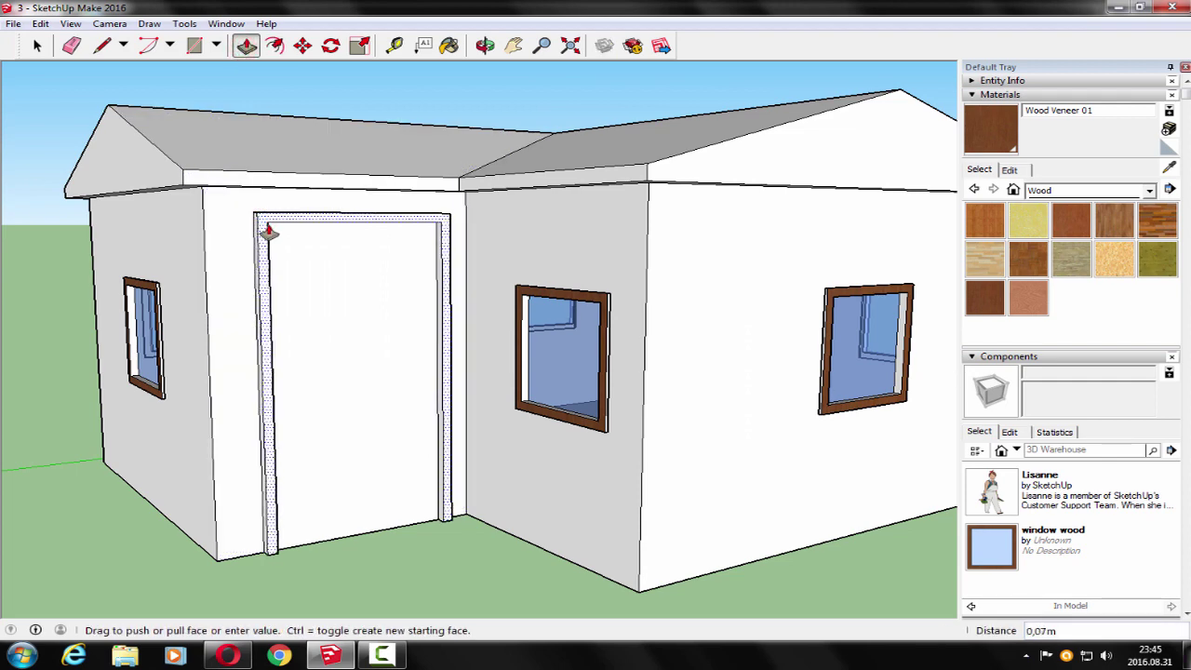
click(267, 232)
click(279, 238)
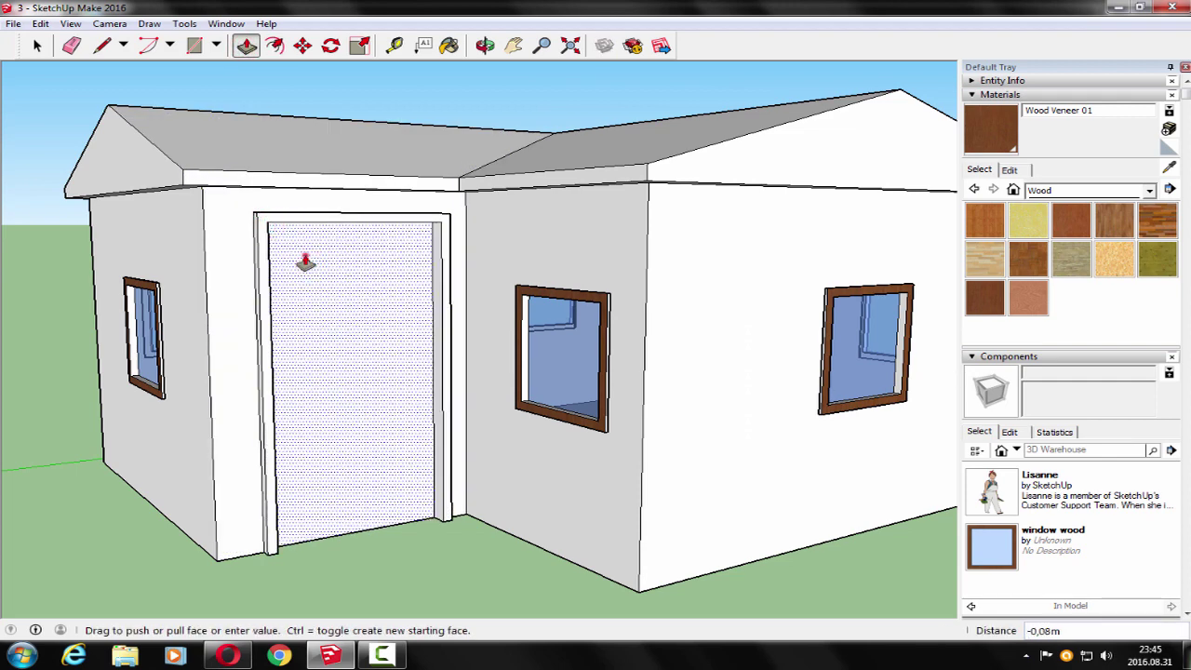
click(305, 263)
middle_drag(372, 571, 474, 559)
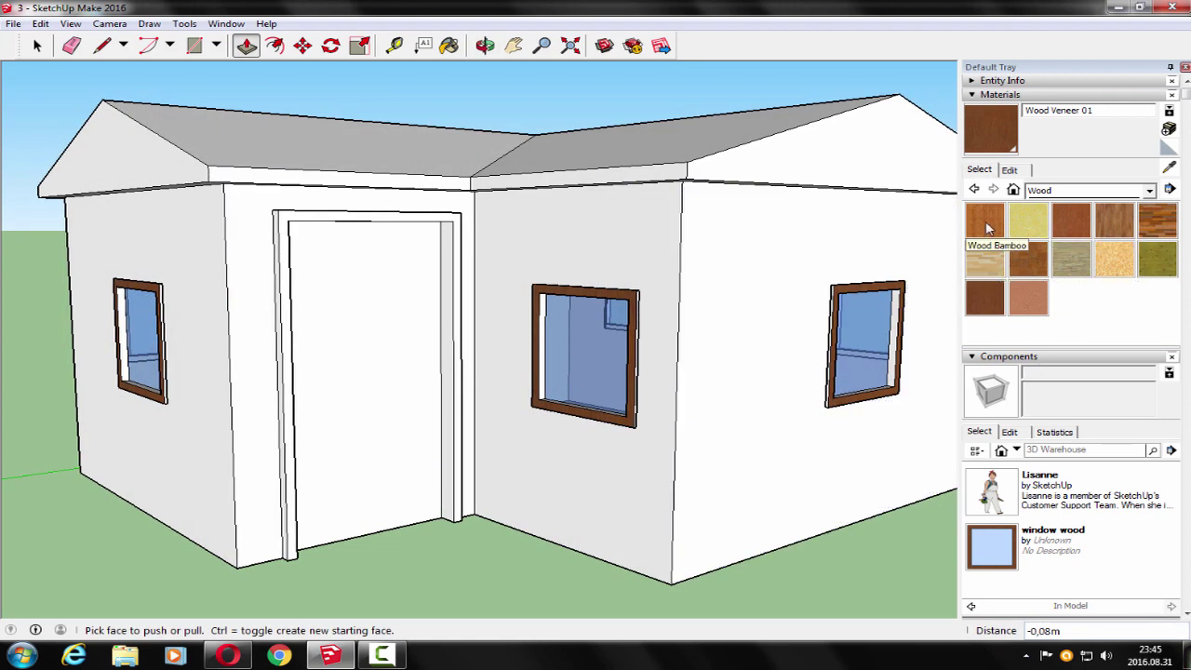
- Paint the door frame's jambs, front trim, left side and top trim with Wood Veneer 01
click(987, 311)
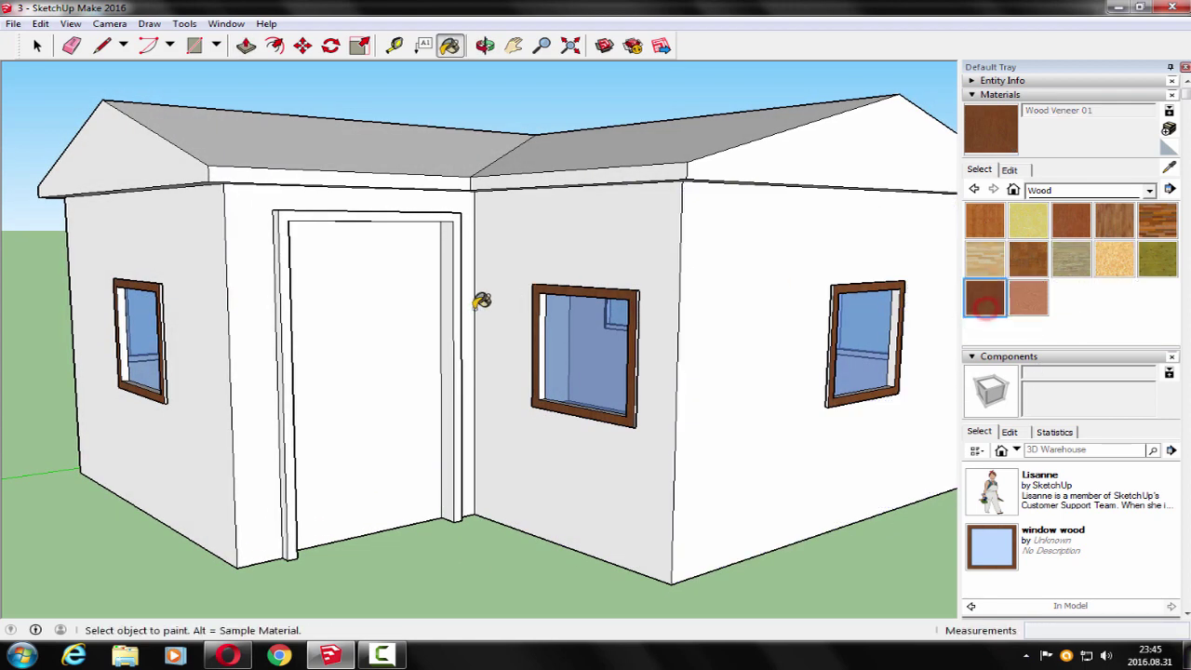
click(455, 301)
click(448, 303)
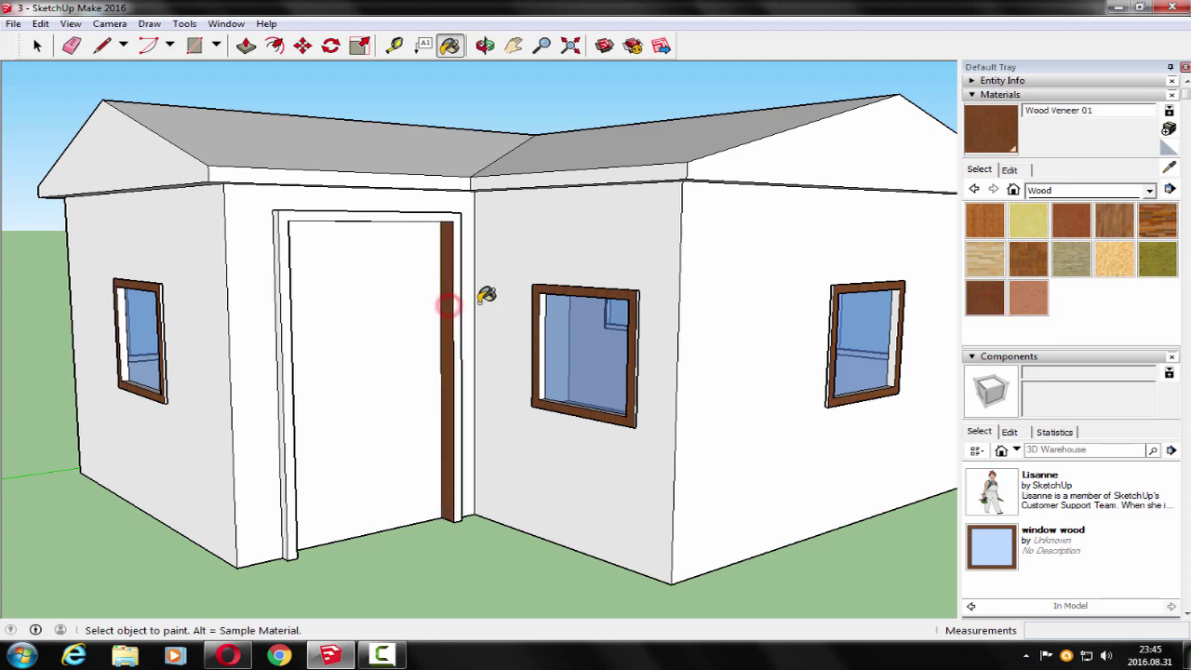
click(459, 302)
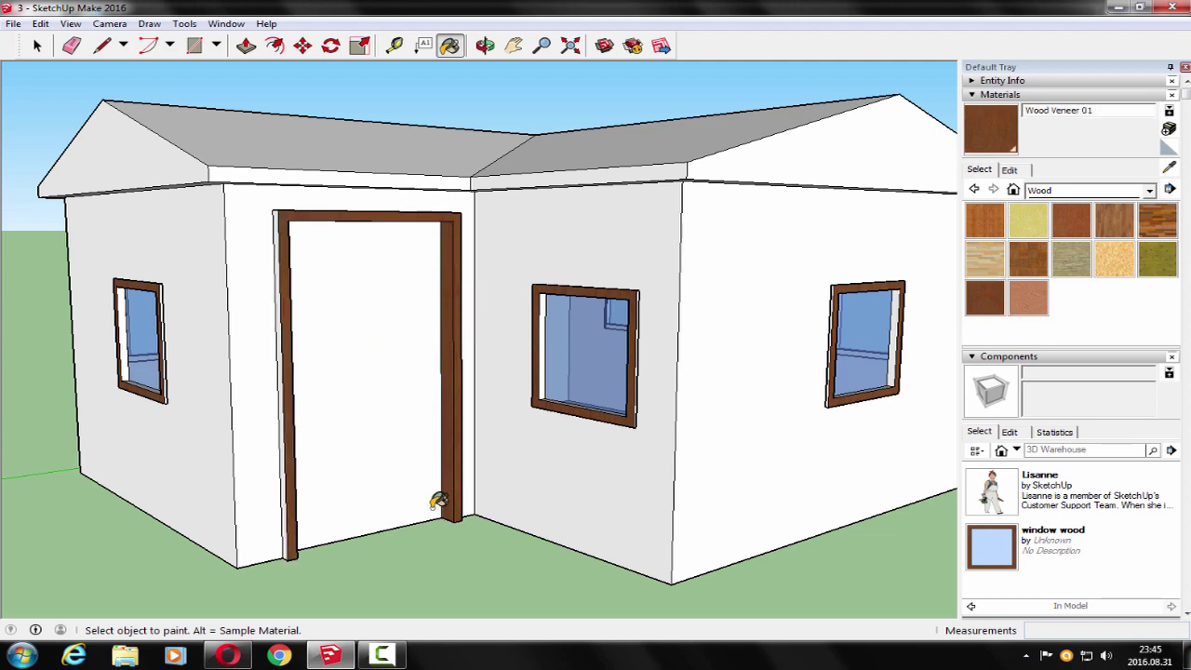
mouse_move(400, 572)
middle_down()
mouse_move(503, 585)
mouse_move(492, 576)
middle_up()
click(276, 401)
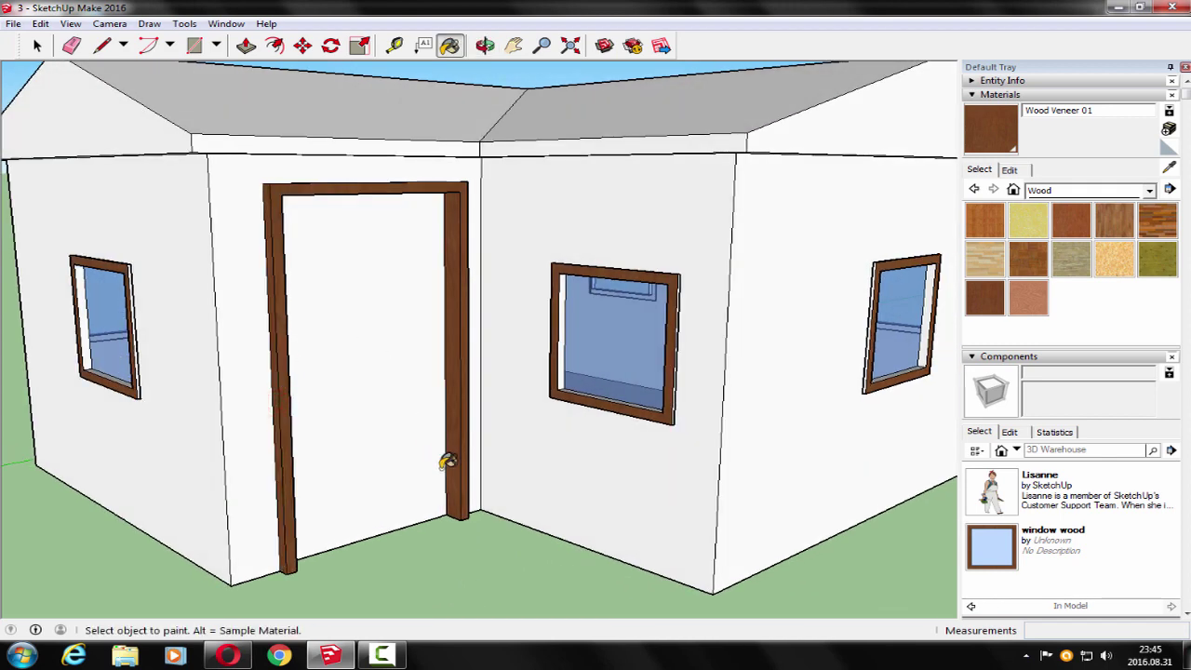
mouse_move(448, 463)
middle_down()
mouse_move(481, 558)
mouse_move(481, 598)
mouse_move(363, 265)
middle_up()
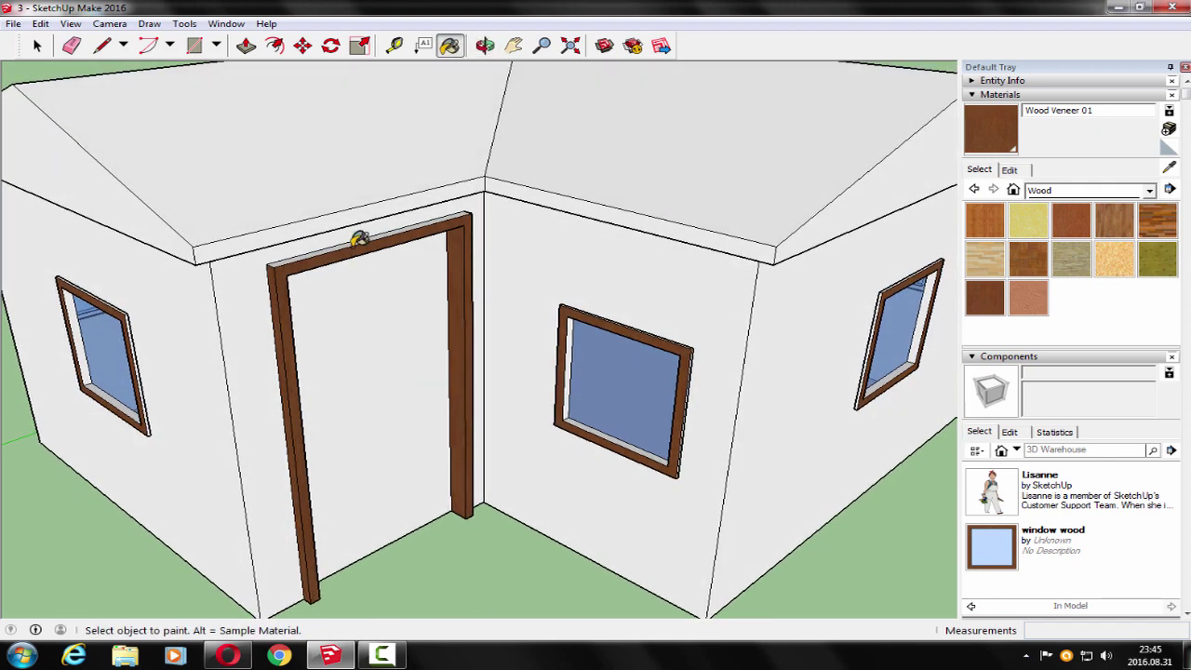
click(354, 241)
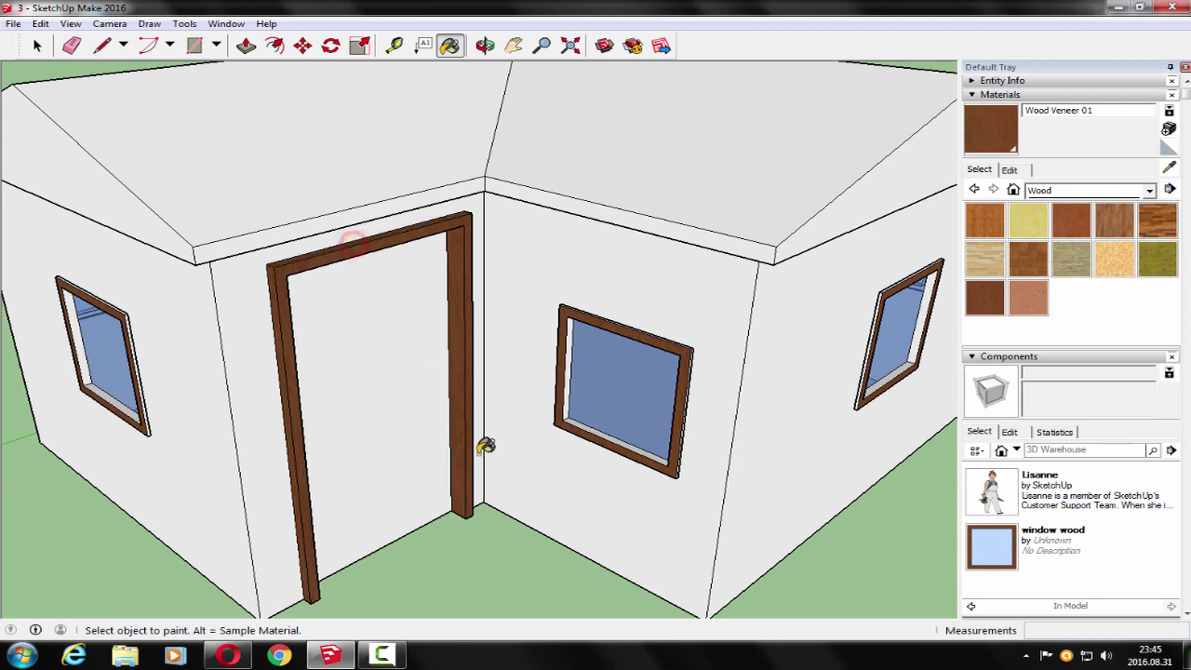
mouse_move(501, 561)
middle_down()
mouse_move(425, 500)
mouse_move(457, 482)
mouse_move(473, 556)
middle_up()
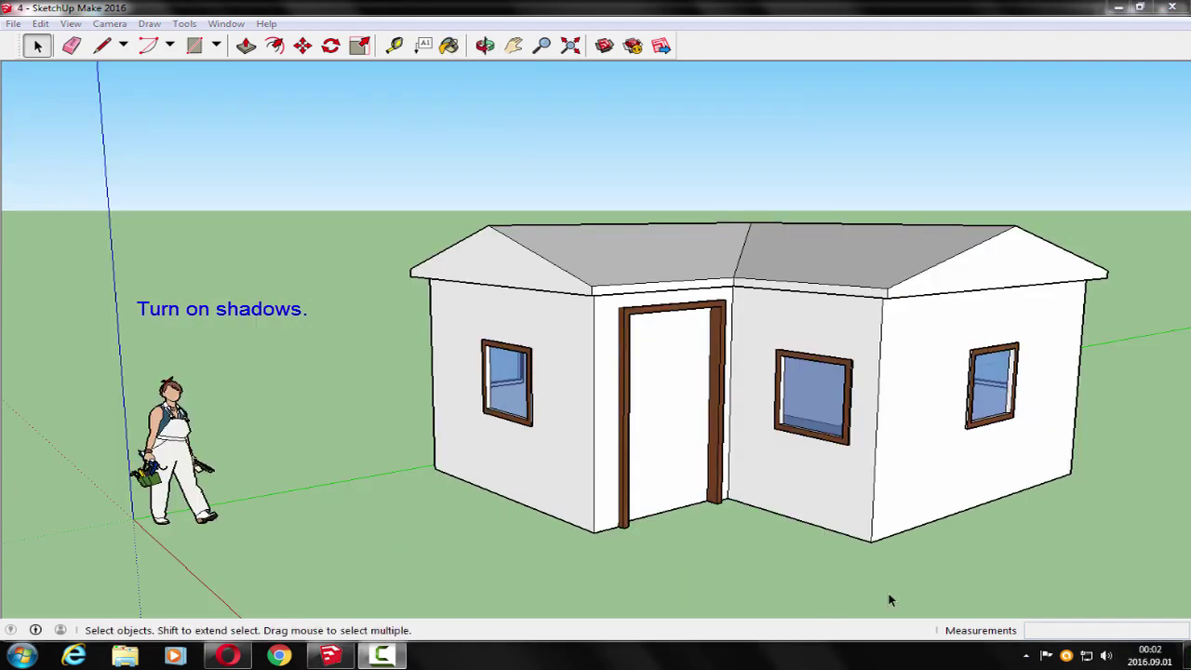
- Show the Shadows toolbar through View > Toolbars
click(70, 23)
click(84, 41)
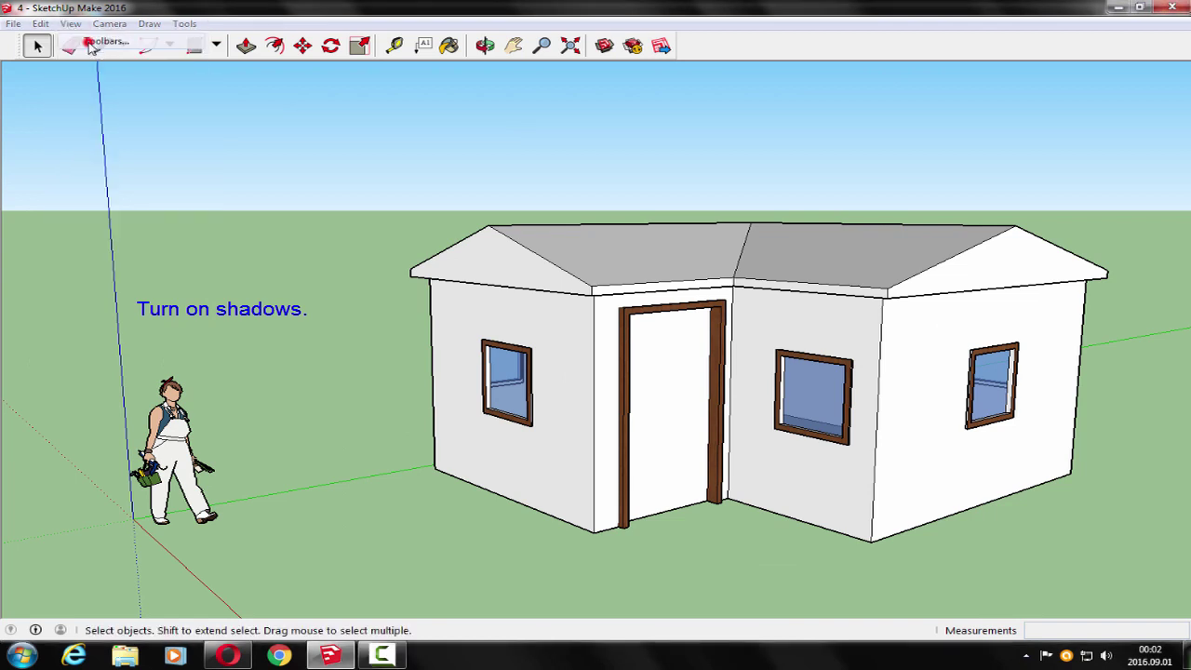
click(618, 368)
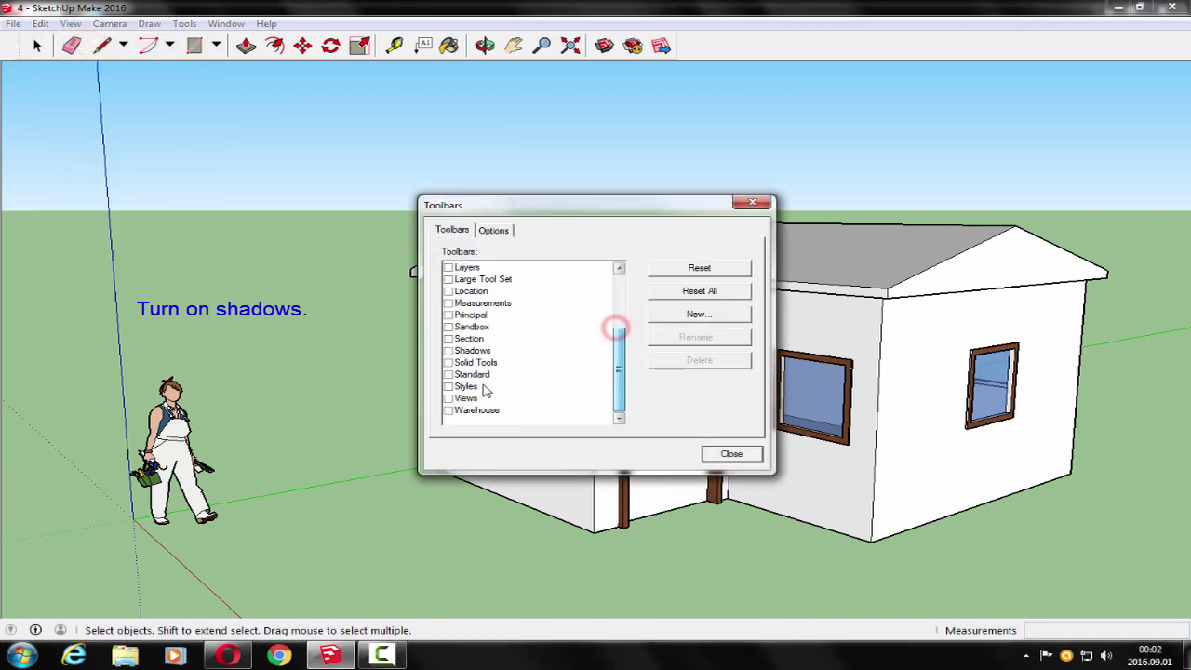
click(448, 351)
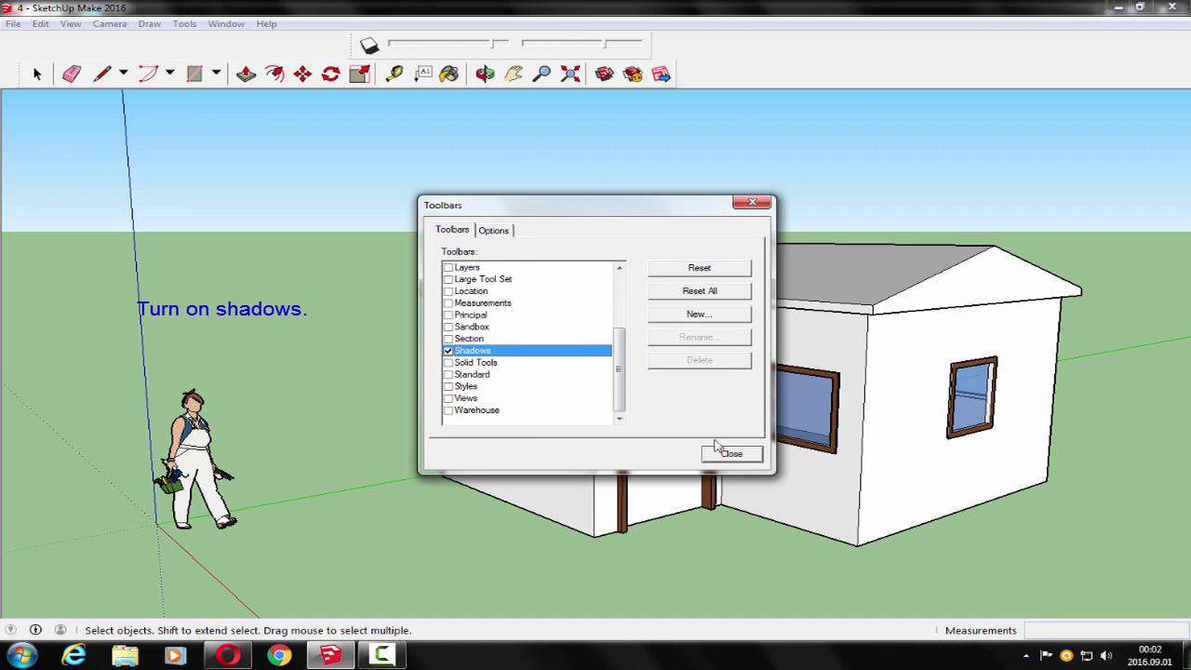
click(727, 454)
- Turn on shadows and slide the shadow date toward January
click(369, 46)
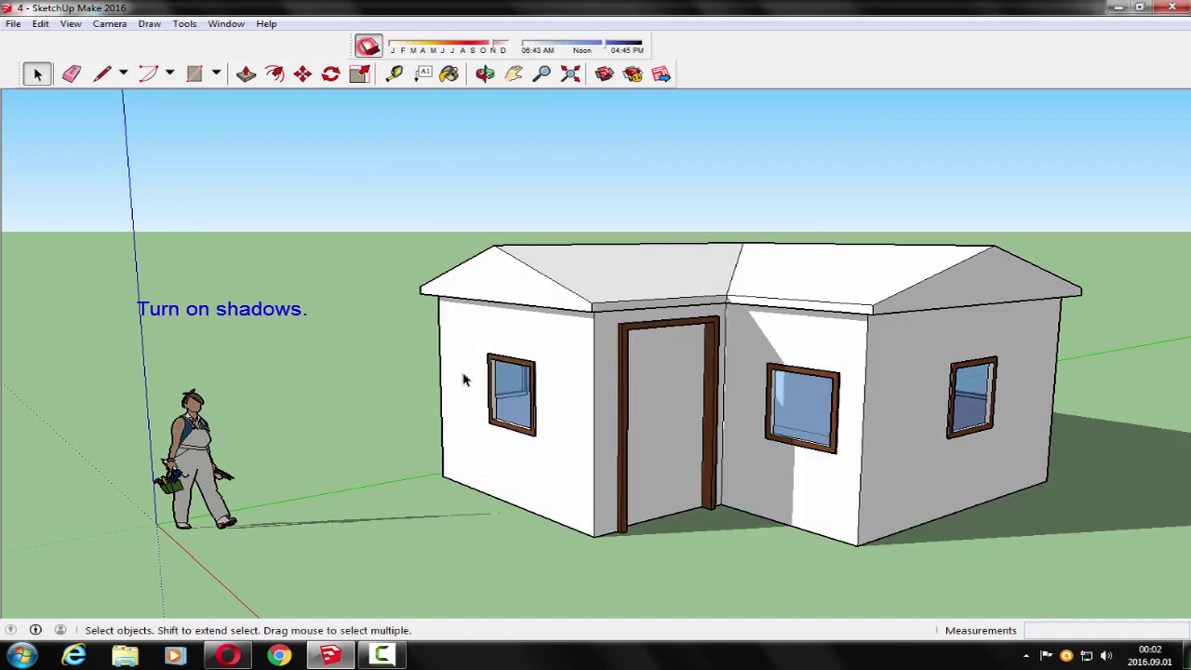
key(o)
mouse_move(407, 494)
mouse_down()
mouse_move(500, 534)
mouse_move(502, 567)
mouse_move(501, 549)
mouse_up()
key(space)
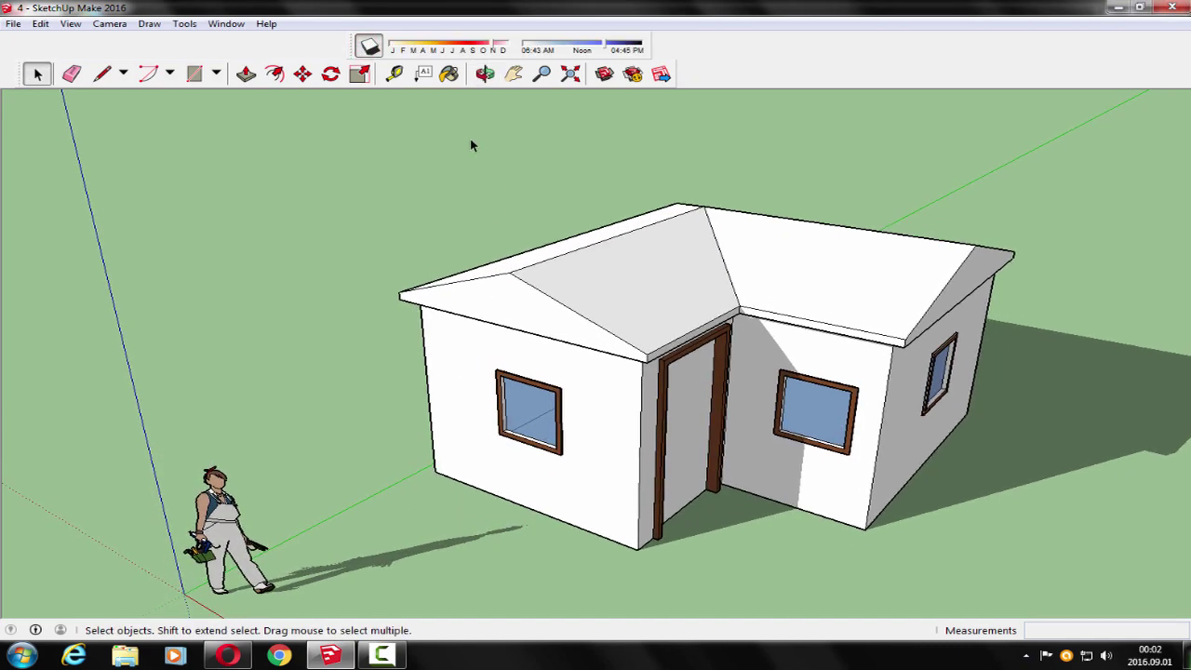
mouse_move(493, 48)
mouse_down()
mouse_move(405, 60)
mouse_move(430, 56)
mouse_up()
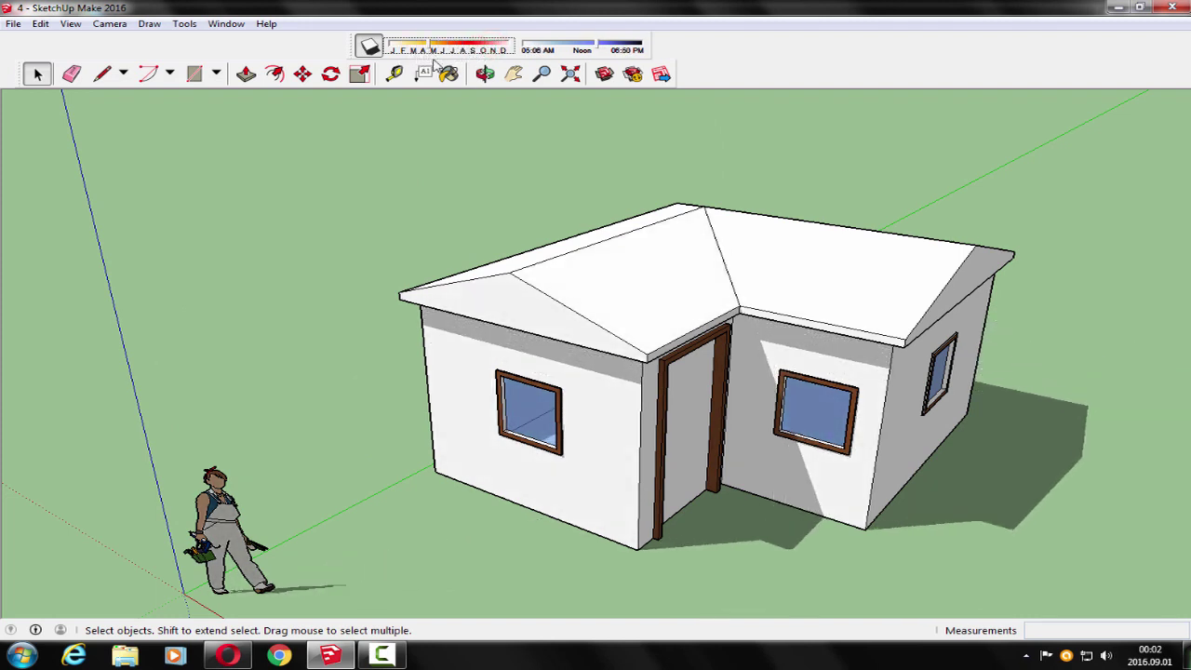
mouse_move(448, 532)
middle_down()
mouse_move(354, 468)
mouse_move(351, 439)
middle_up()
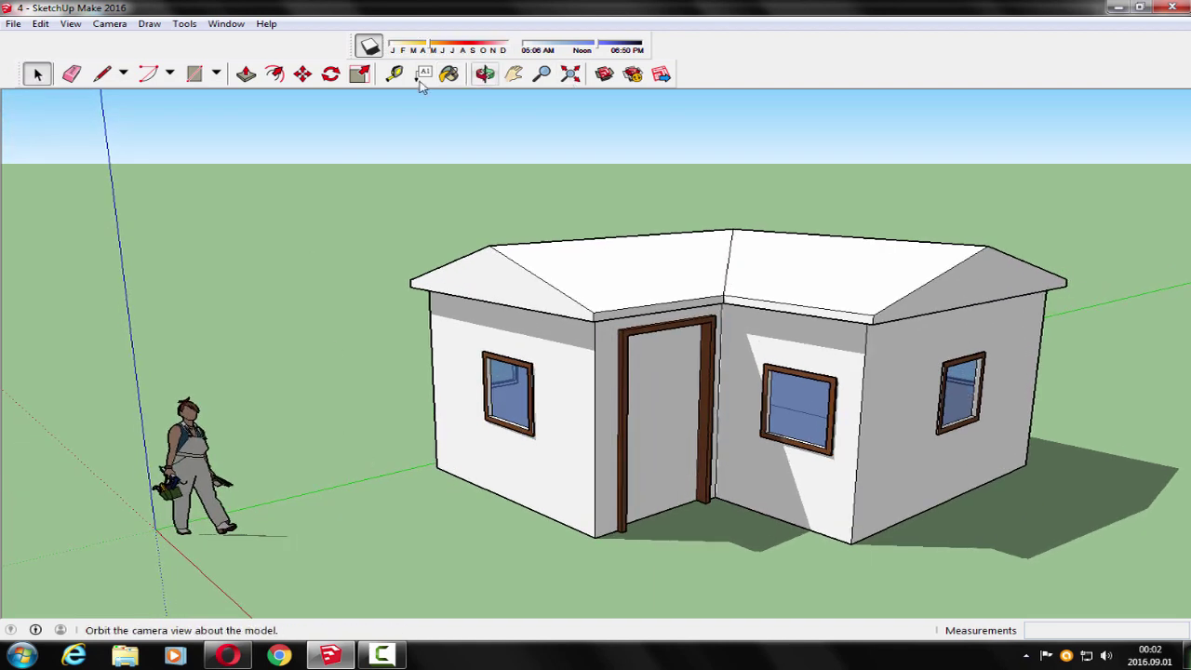
- Pick Modern Siding from Brick, Cladding and Siding and paint the front walls with it
click(449, 74)
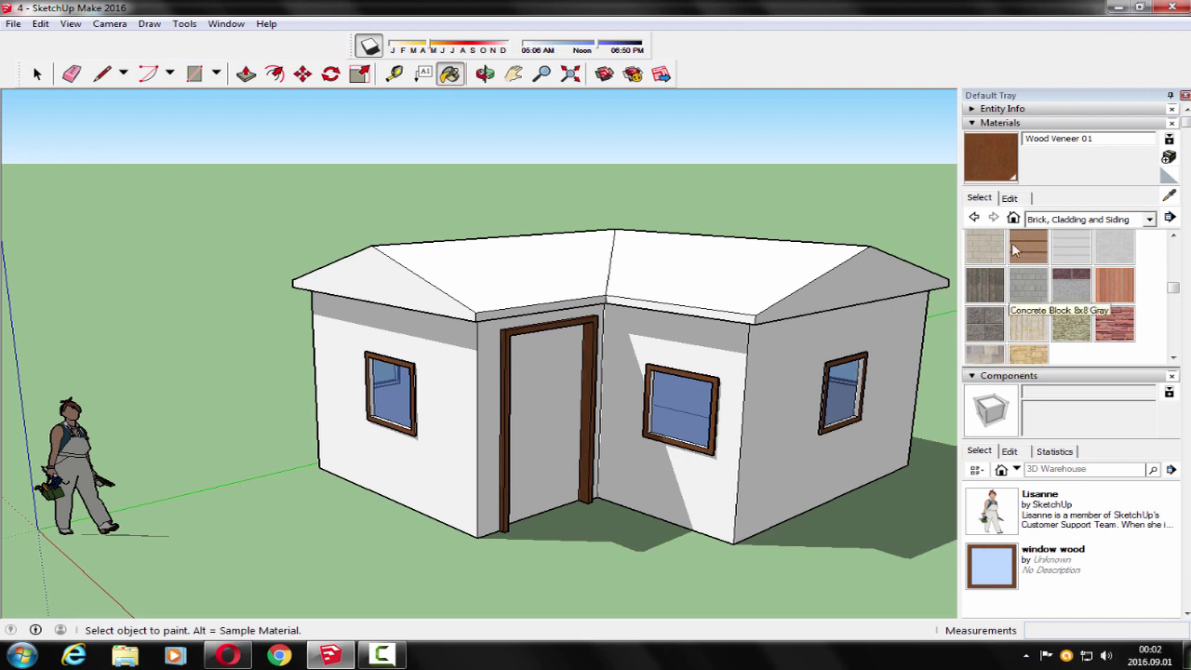
click(975, 218)
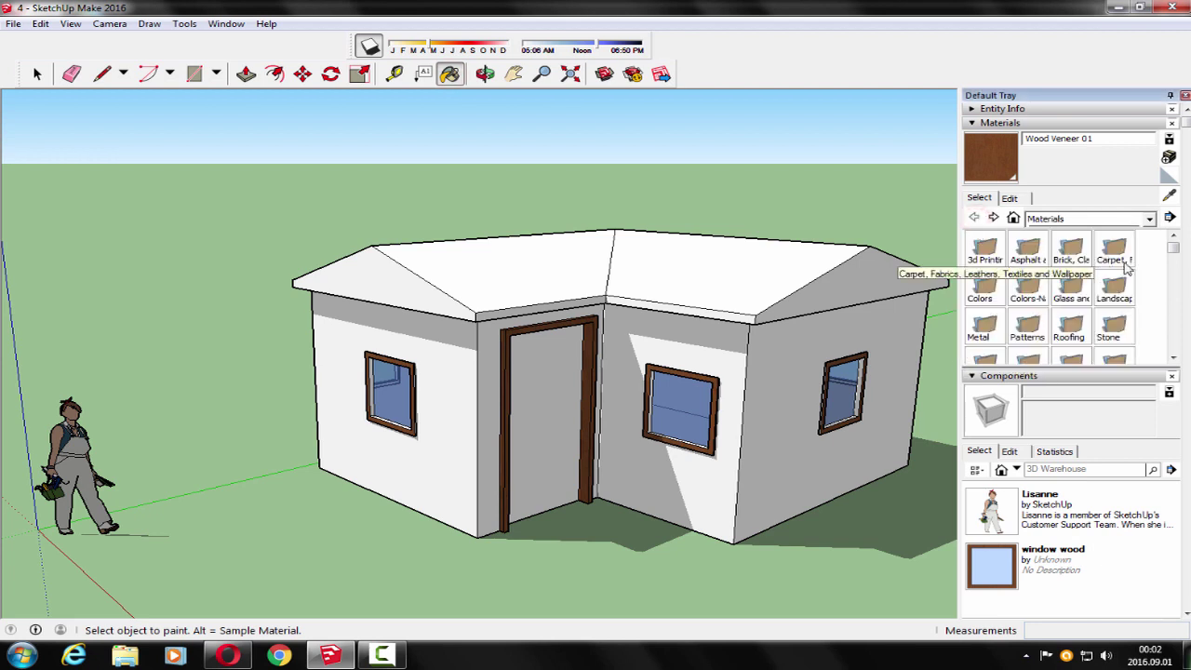
click(1082, 257)
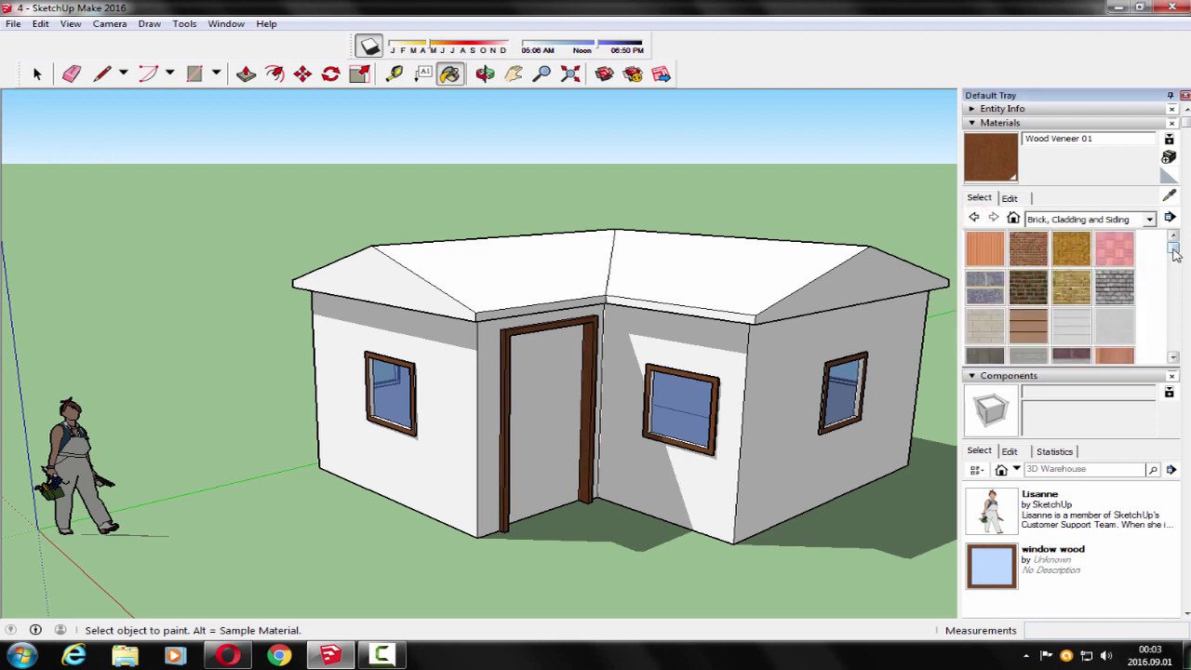
drag(1175, 251, 1176, 299)
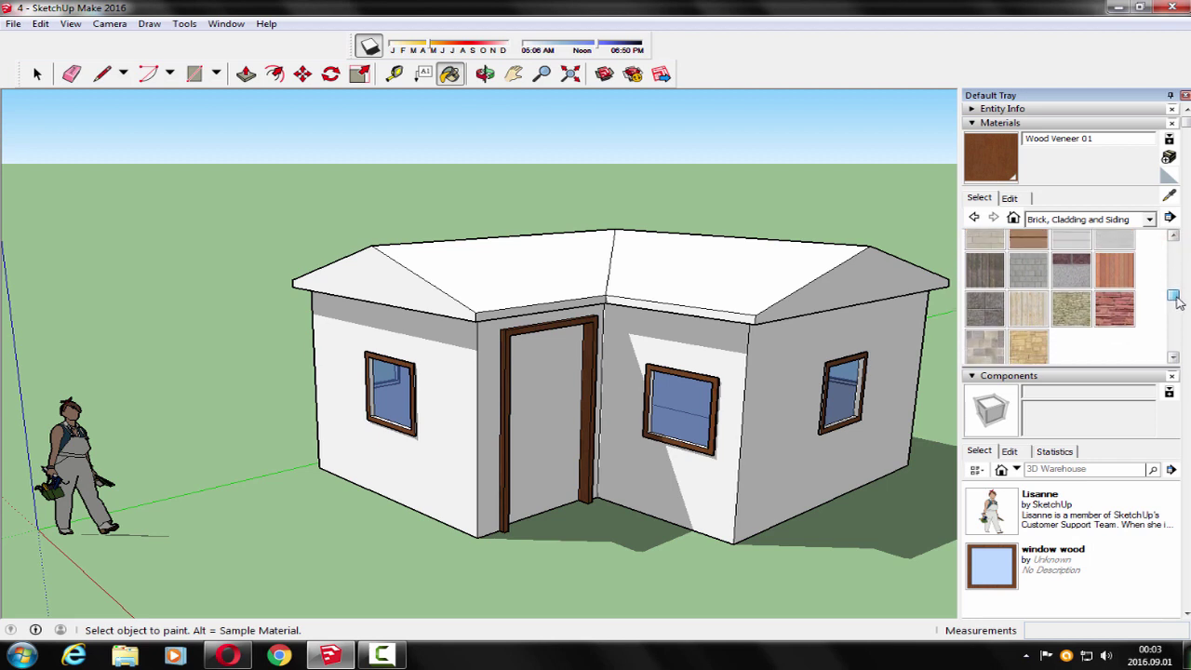
click(1109, 272)
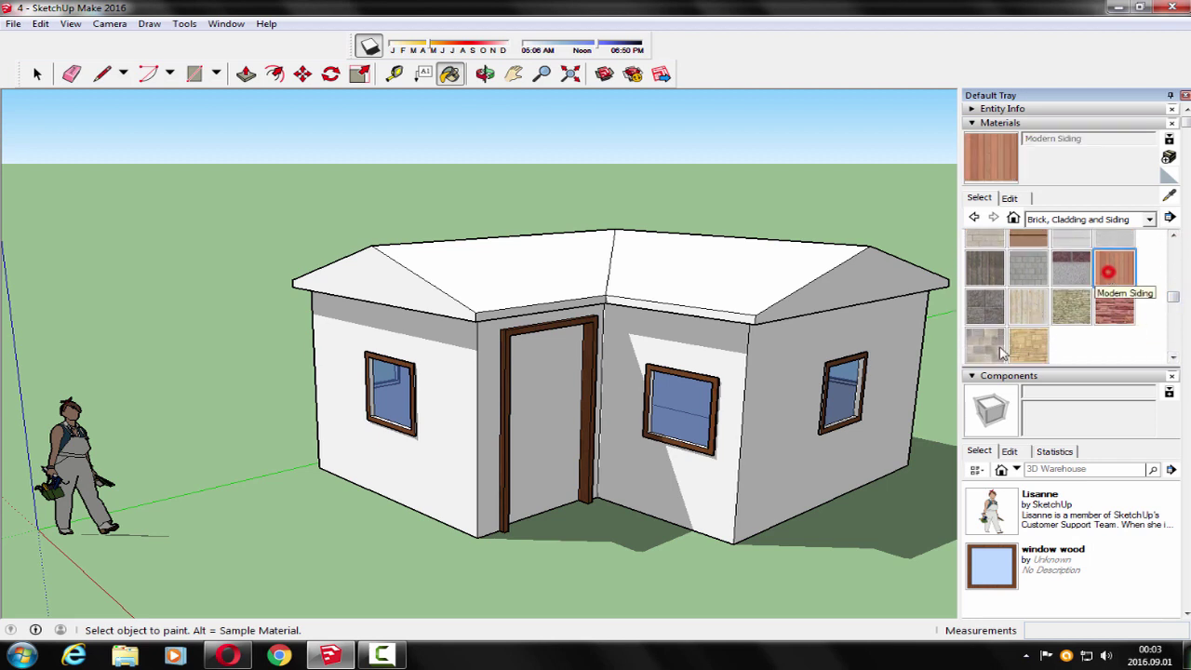
click(784, 468)
click(698, 505)
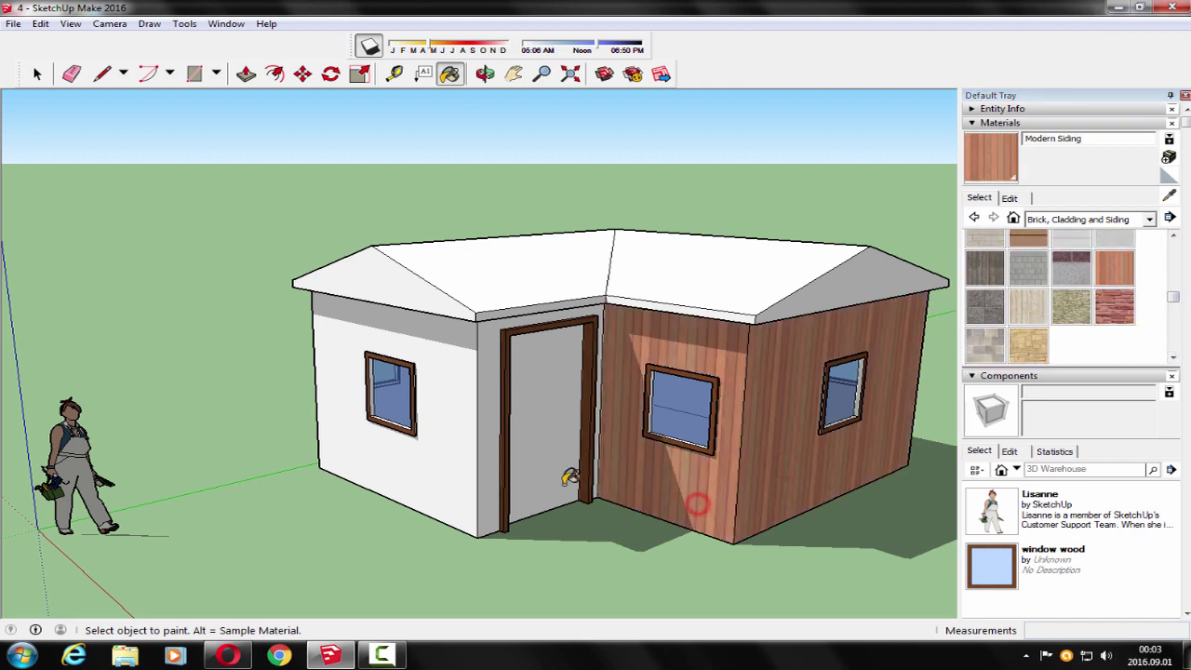
click(485, 463)
click(443, 477)
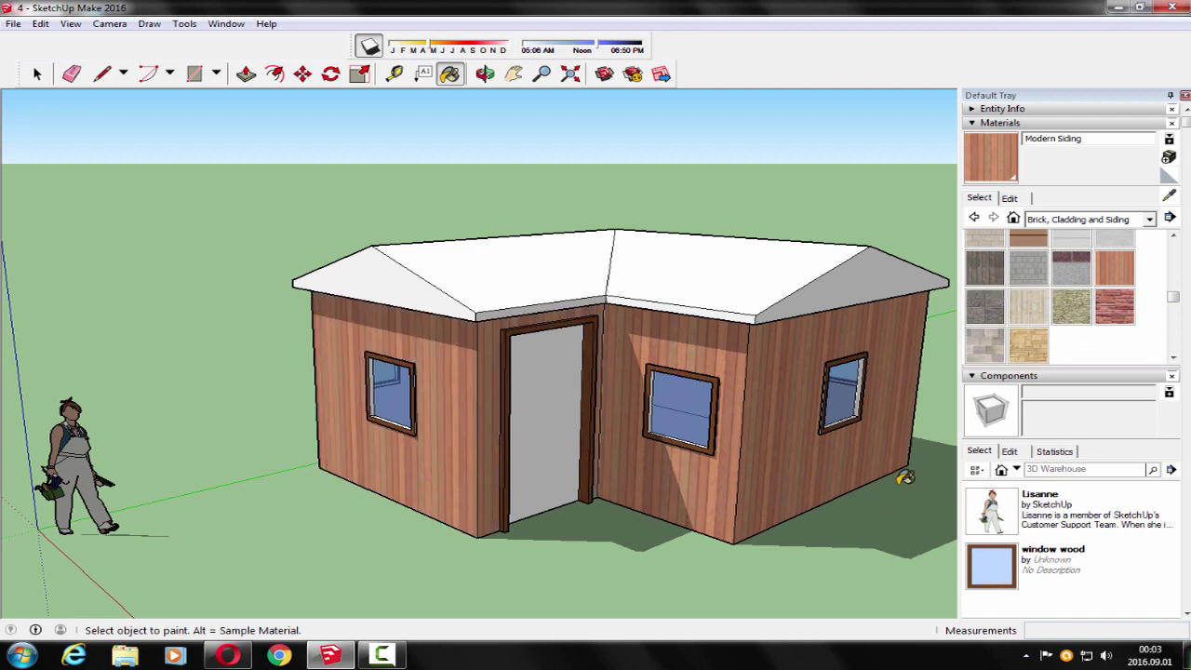
- Paint the walls on the far sides of the house with Modern Siding
mouse_move(902, 477)
middle_down()
mouse_move(495, 434)
mouse_move(742, 489)
middle_up()
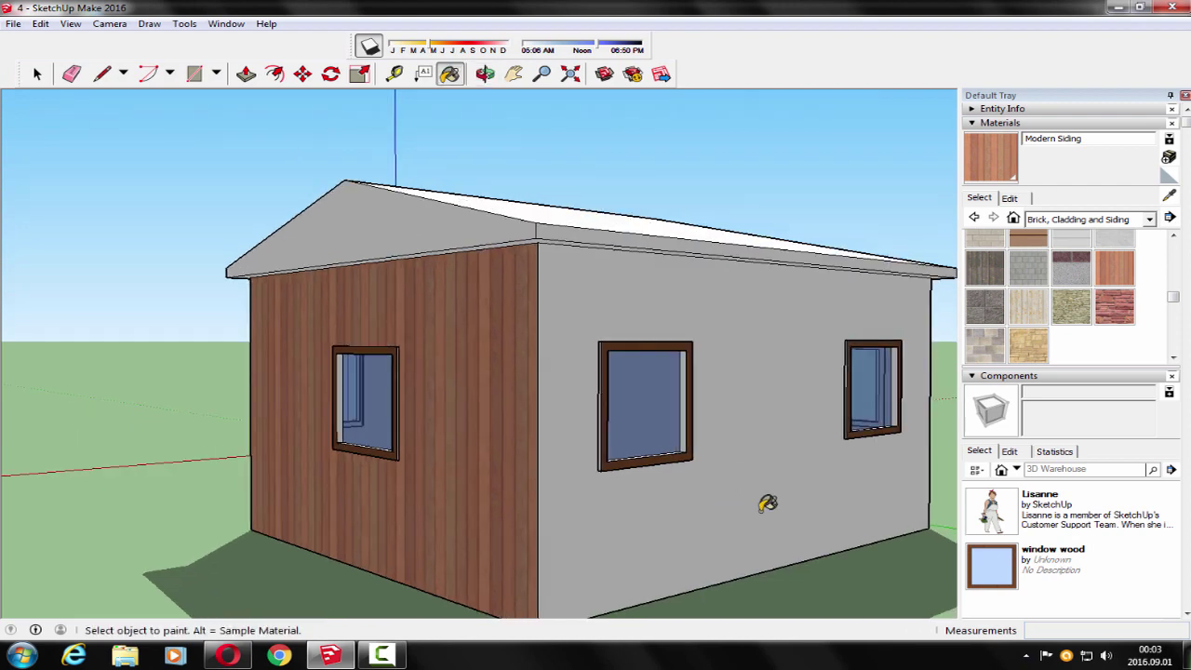
click(742, 488)
mouse_move(933, 570)
middle_down()
mouse_move(761, 580)
mouse_move(763, 527)
middle_up()
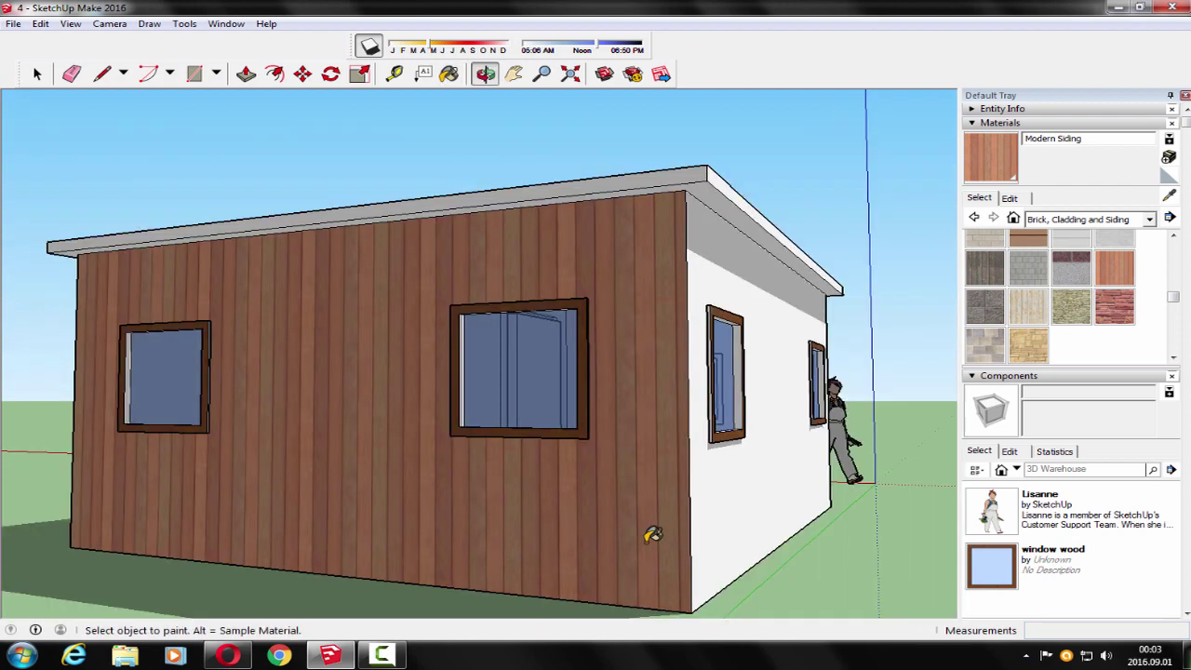
click(759, 498)
- Paint the long roof fascia, the fascia above the door and the right gable fascia with siding
mouse_move(880, 513)
middle_down()
mouse_move(656, 553)
mouse_move(257, 562)
mouse_move(574, 523)
middle_up()
scroll(662, 497, down, 2)
mouse_move(662, 497)
middle_down()
mouse_move(713, 513)
mouse_move(673, 545)
mouse_move(566, 358)
mouse_move(667, 474)
mouse_move(851, 495)
mouse_move(646, 391)
middle_up()
click(556, 363)
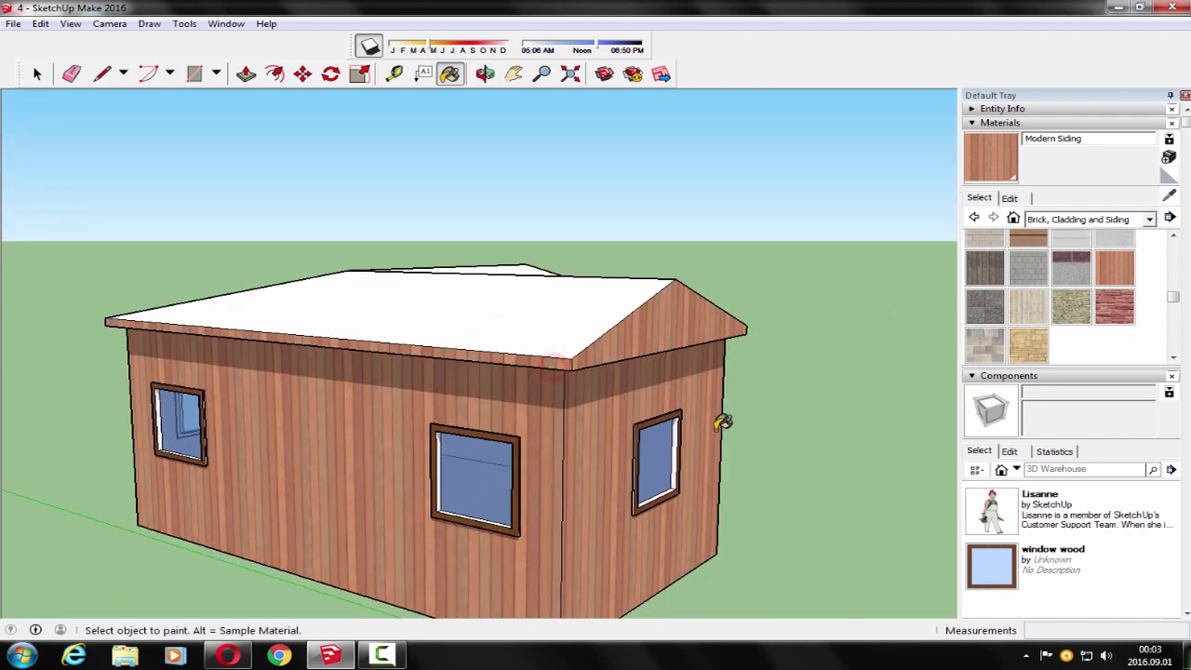
mouse_move(723, 422)
middle_down()
mouse_move(518, 484)
mouse_move(245, 505)
mouse_move(379, 365)
middle_up()
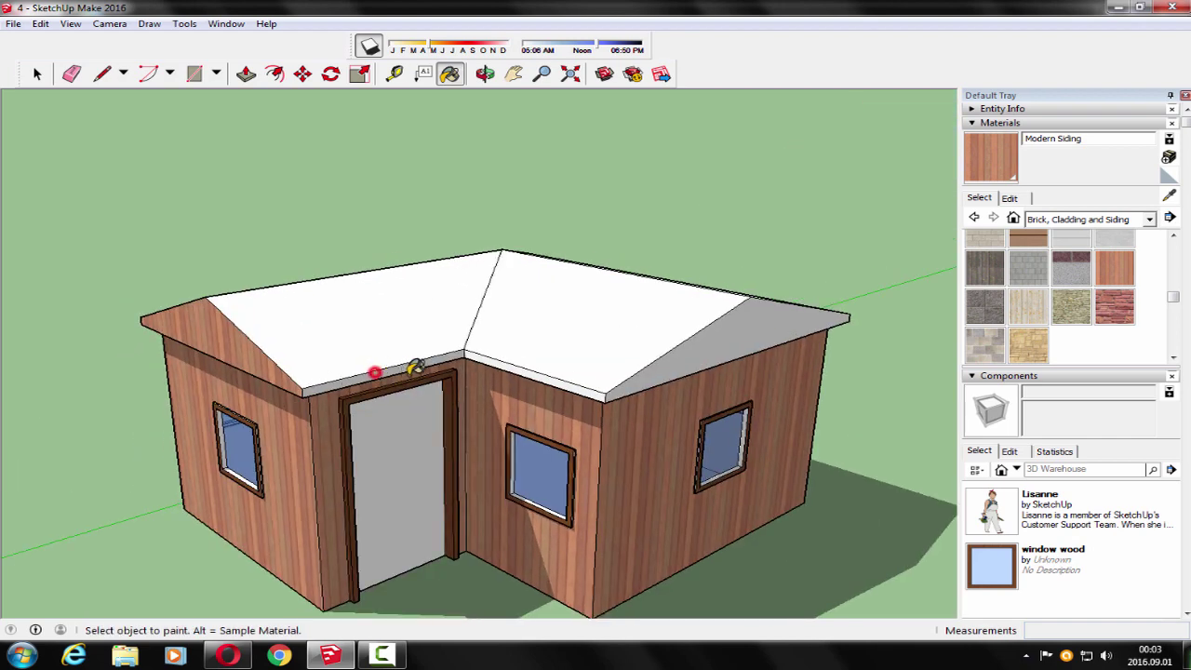
click(436, 361)
click(510, 369)
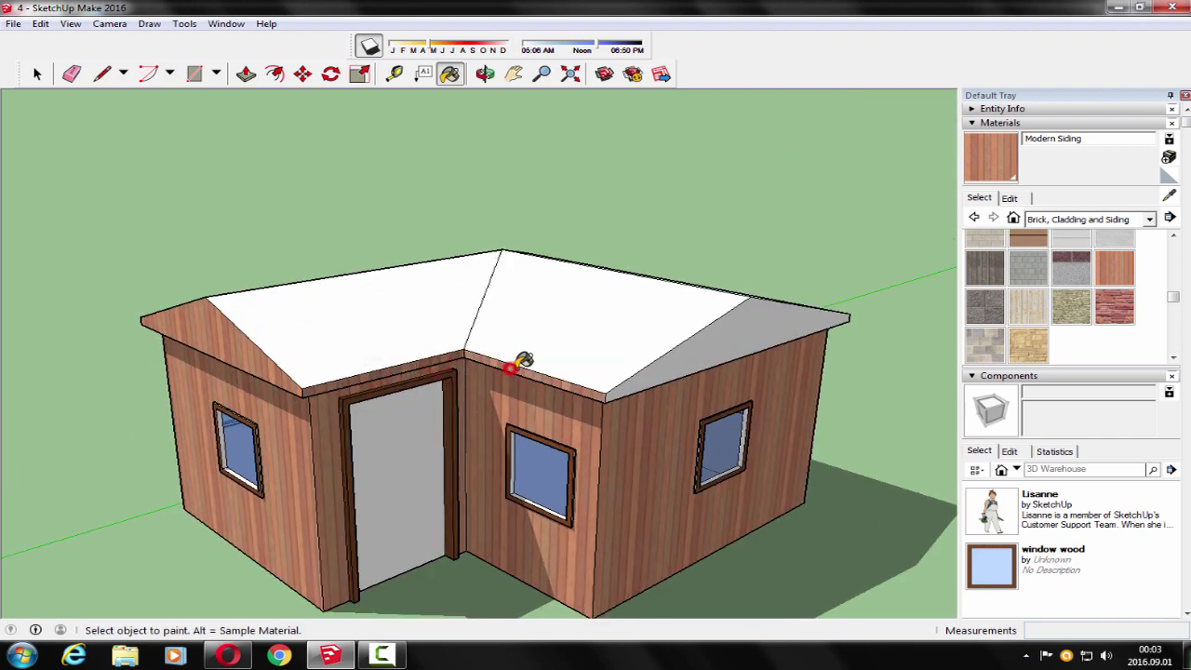
click(705, 367)
mouse_move(712, 349)
middle_down()
mouse_move(228, 461)
mouse_move(546, 418)
middle_up()
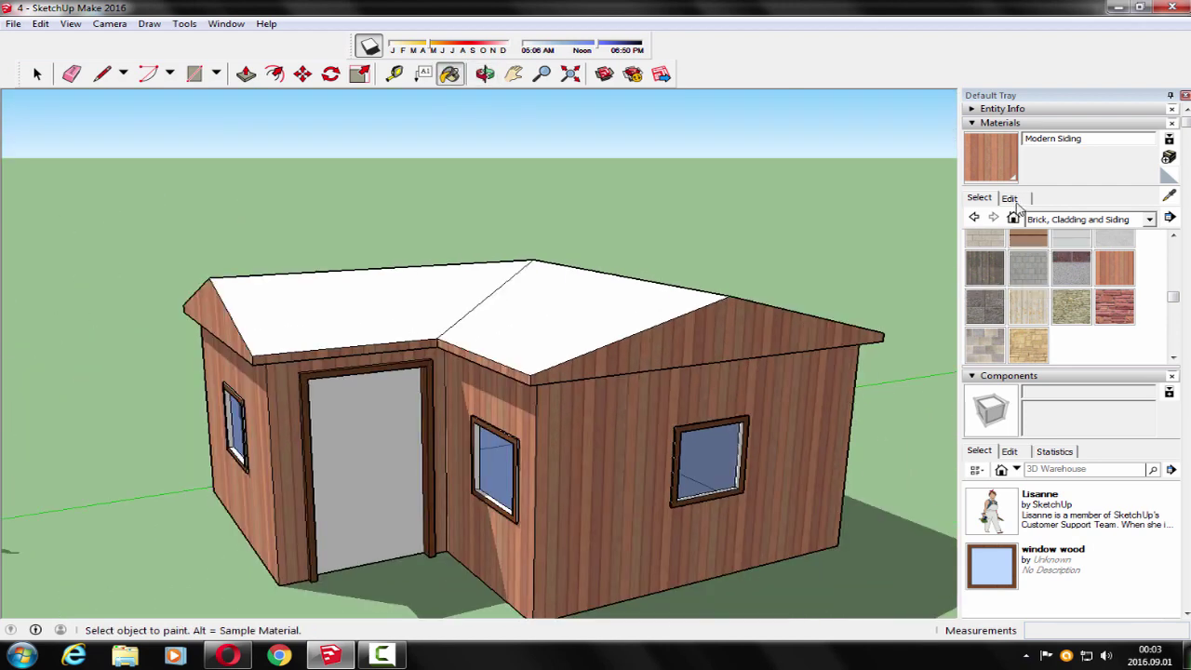
- Set the Modern Siding texture width to 1m, giving a 1m by 1,00m texture
click(1015, 197)
double_click(992, 369)
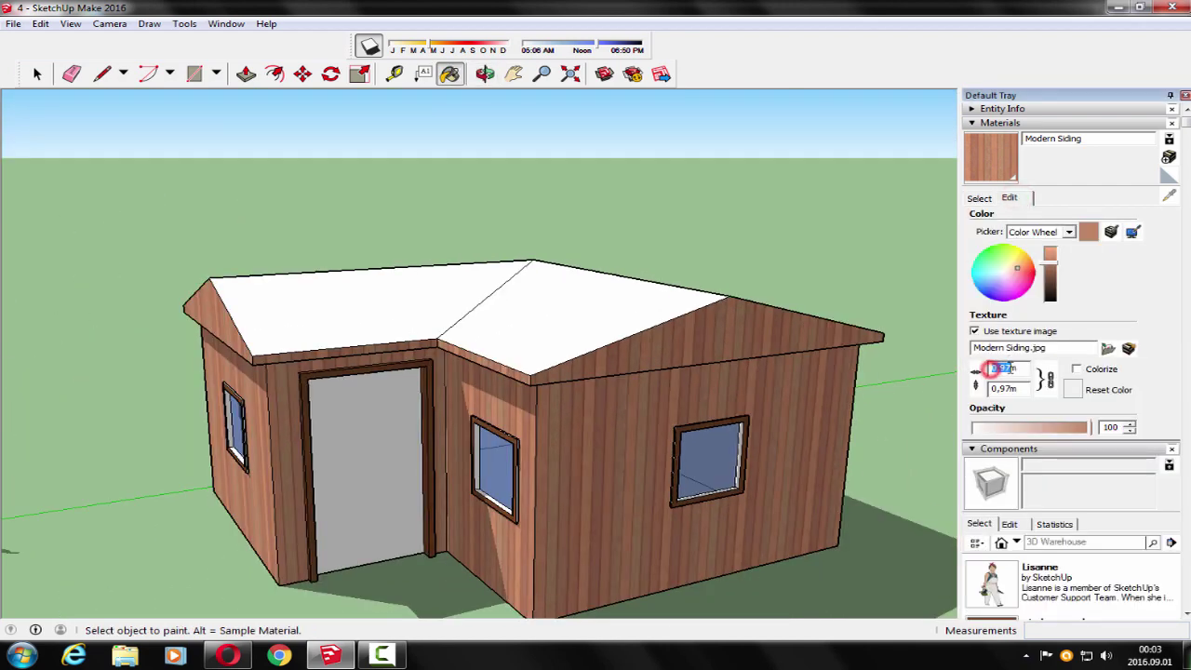
text(1m)
key(Return)
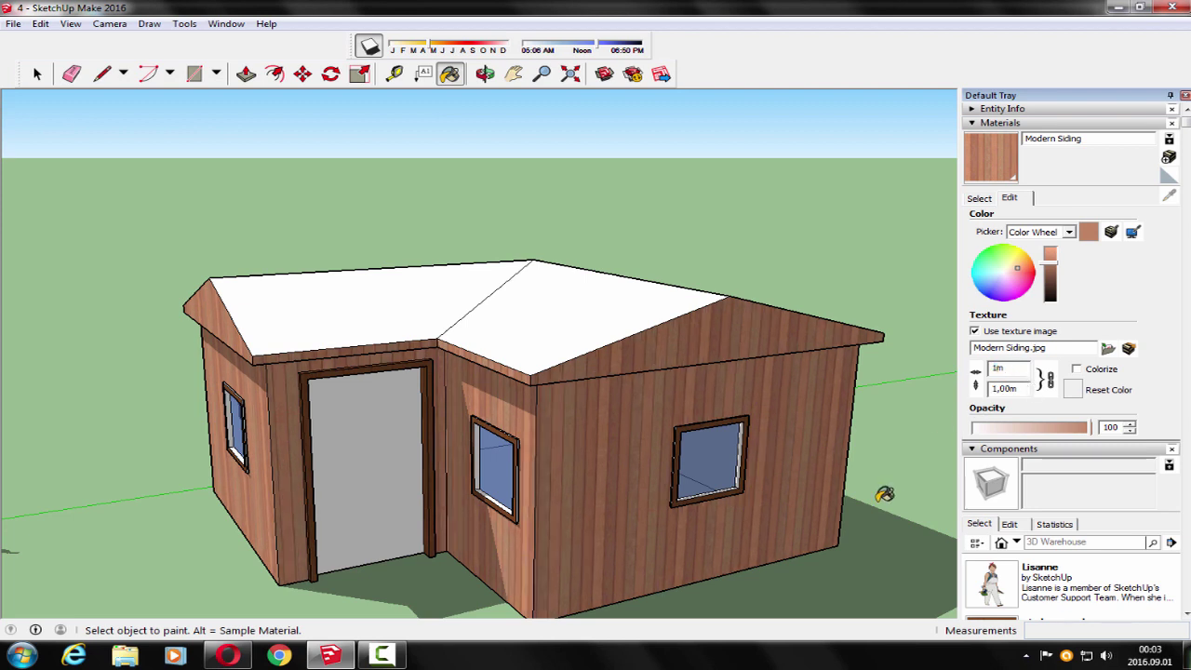
click(979, 197)
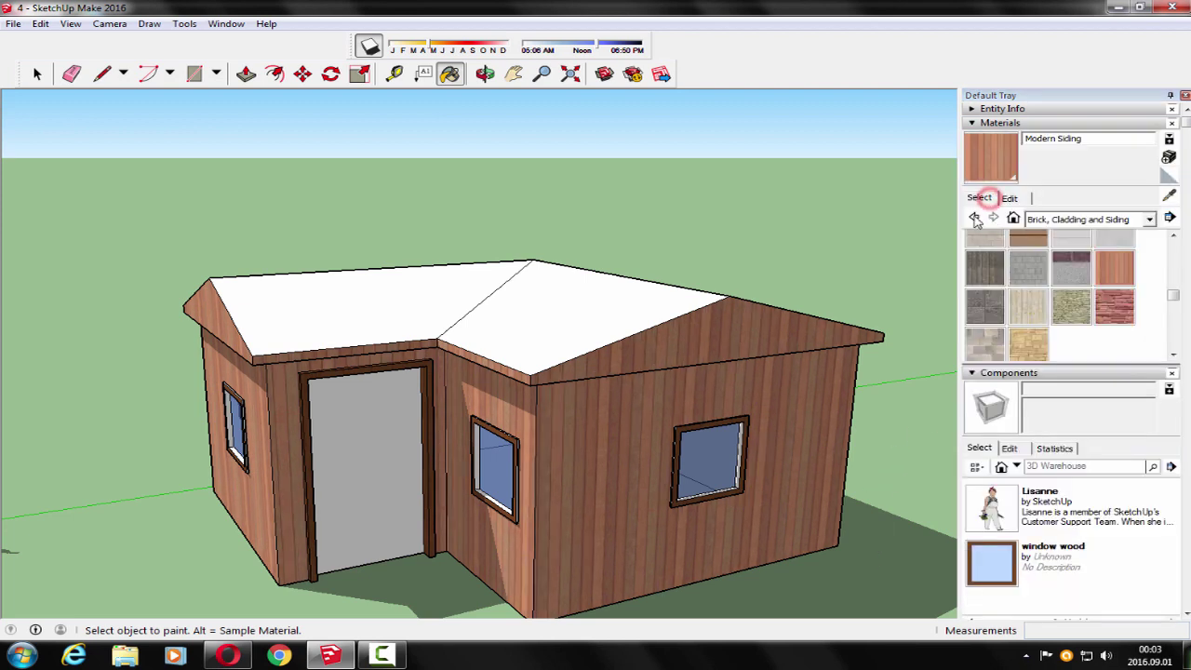
click(974, 216)
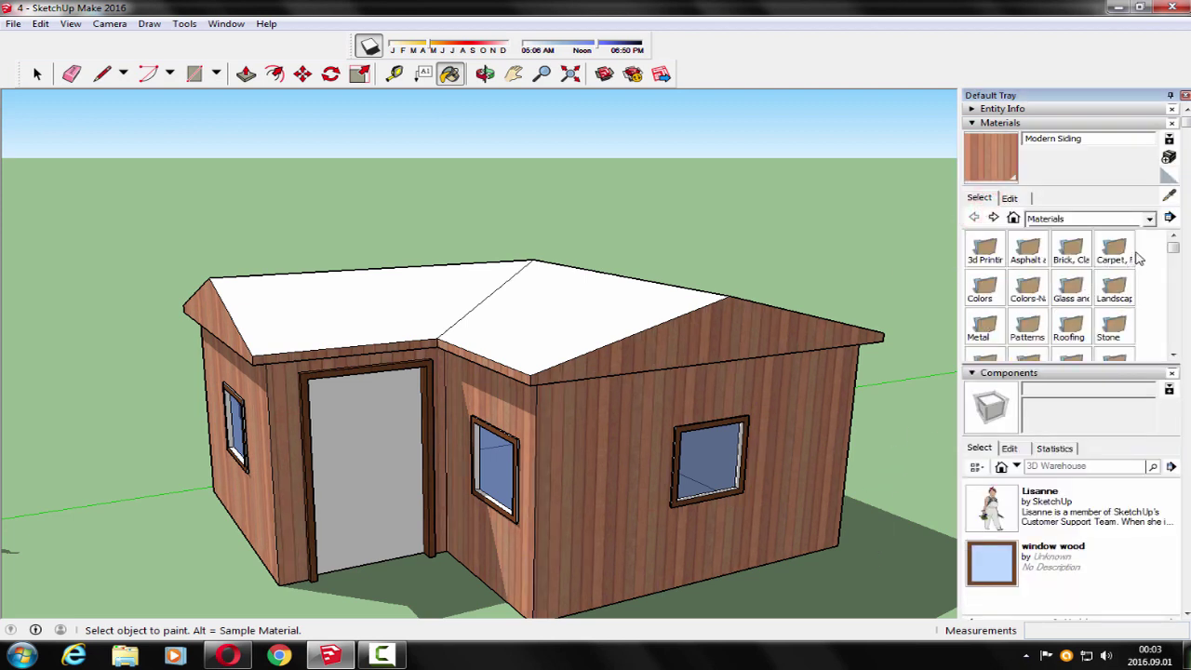
scroll(1174, 250, down, 2)
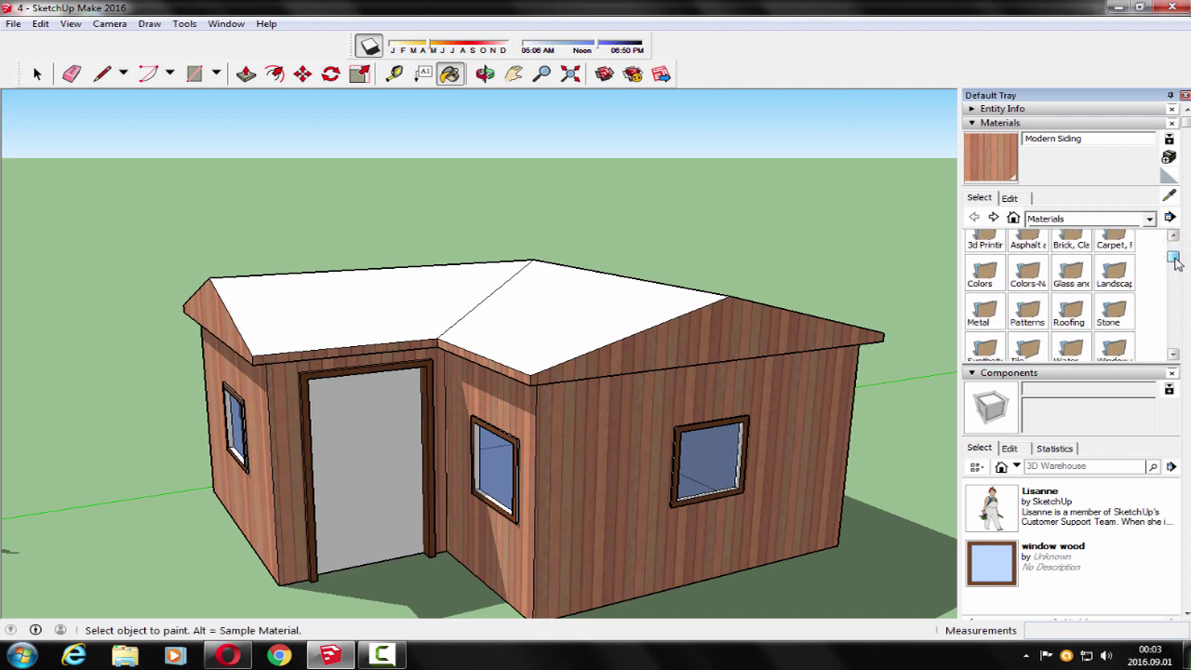
- Paint the right, left and rear roof planes with Roofing Shingles Variable
click(1070, 313)
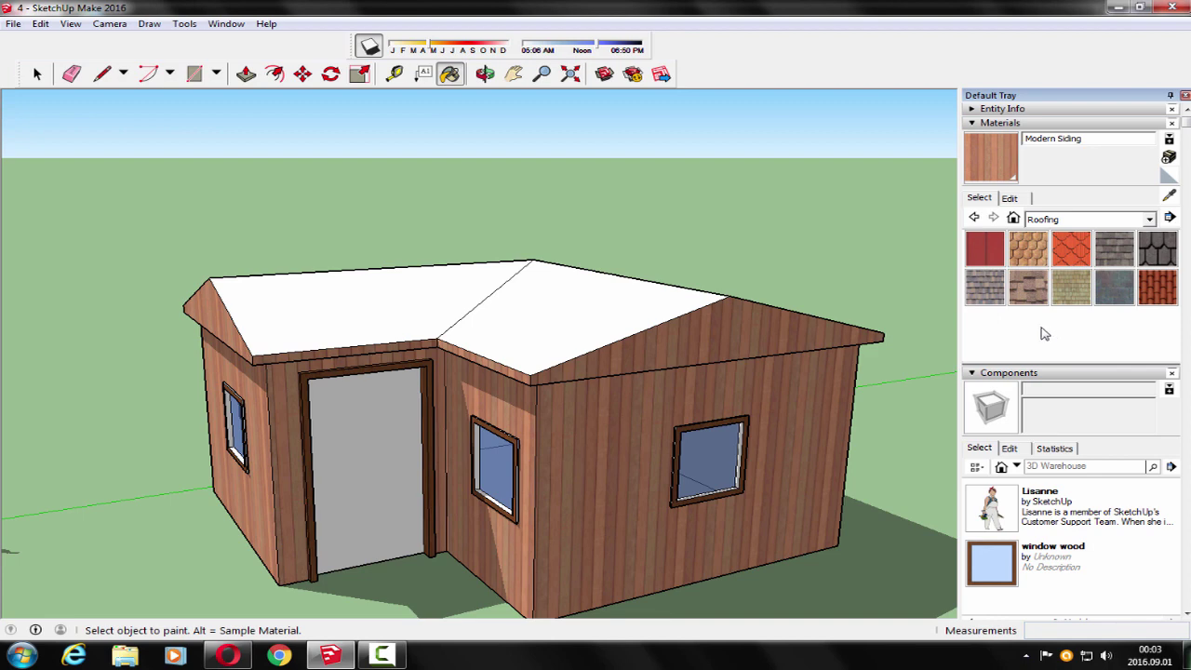
click(1029, 288)
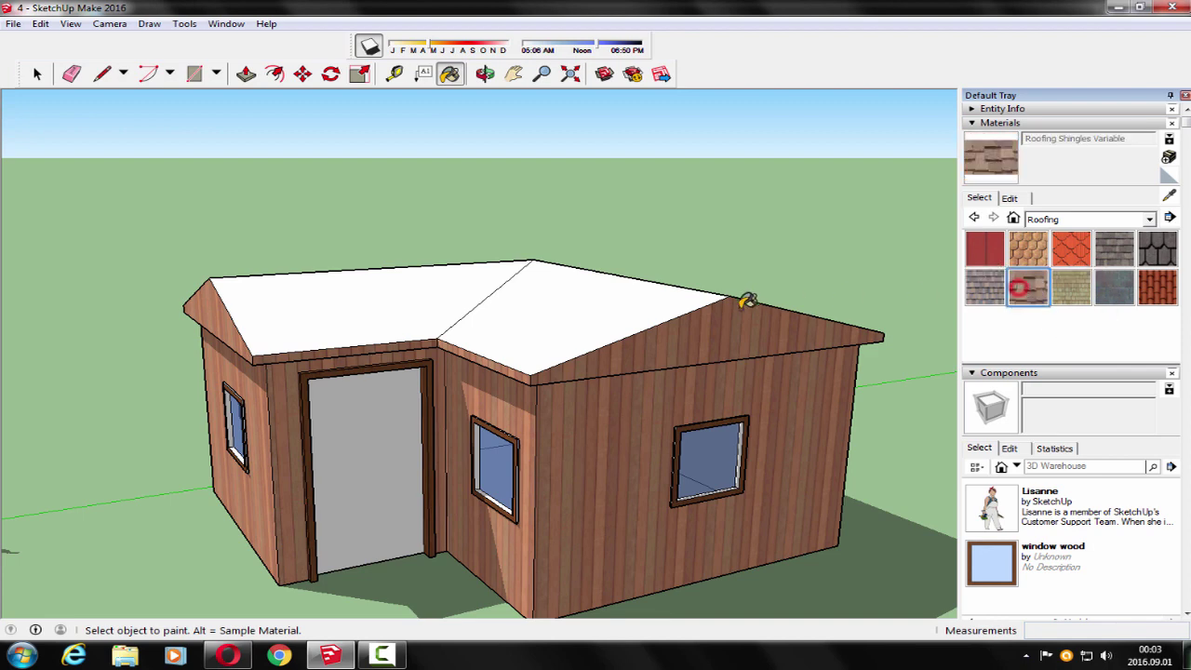
click(631, 299)
middle_drag(652, 515, 484, 373)
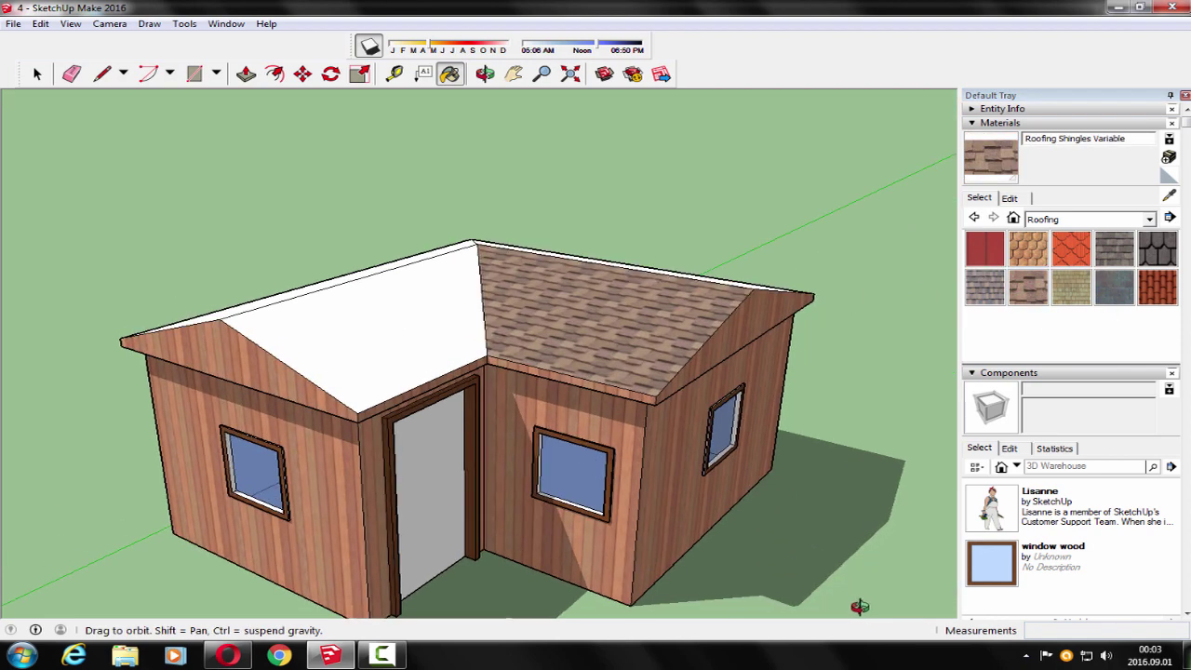
click(426, 349)
middle_drag(397, 354, 412, 406)
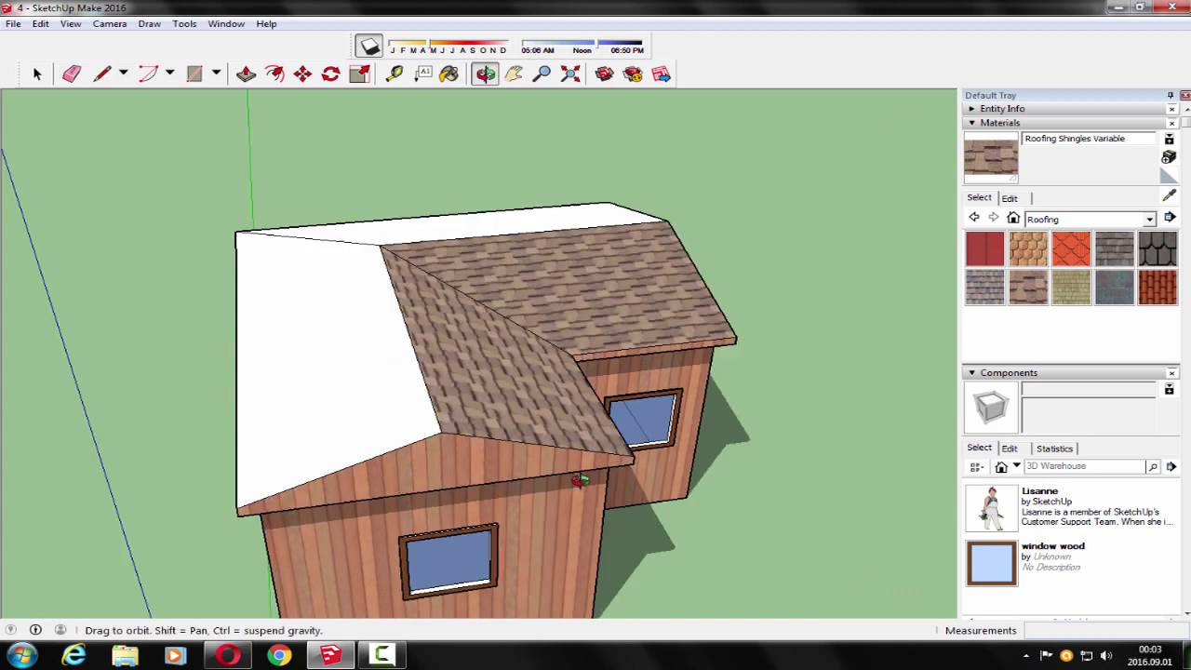
click(410, 415)
click(416, 229)
mouse_move(416, 232)
middle_down()
mouse_move(200, 273)
mouse_move(159, 343)
middle_up()
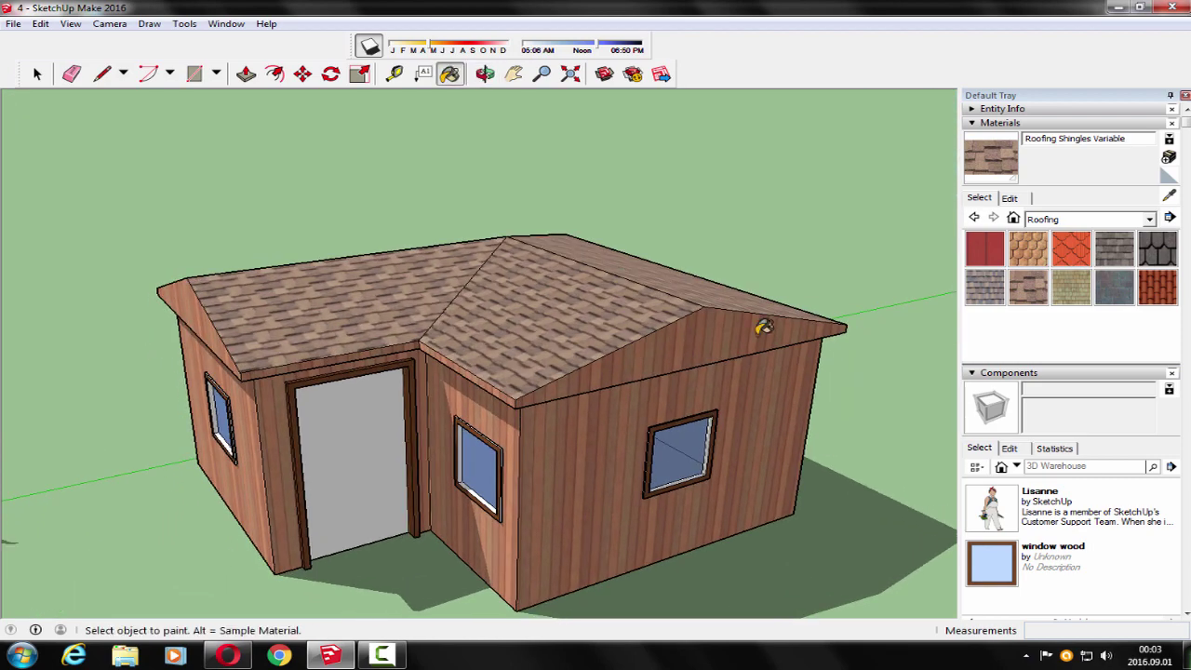
click(1015, 200)
- Set the shingle texture width to 0,7, making it 0,70m by about 0,53m
click(997, 369)
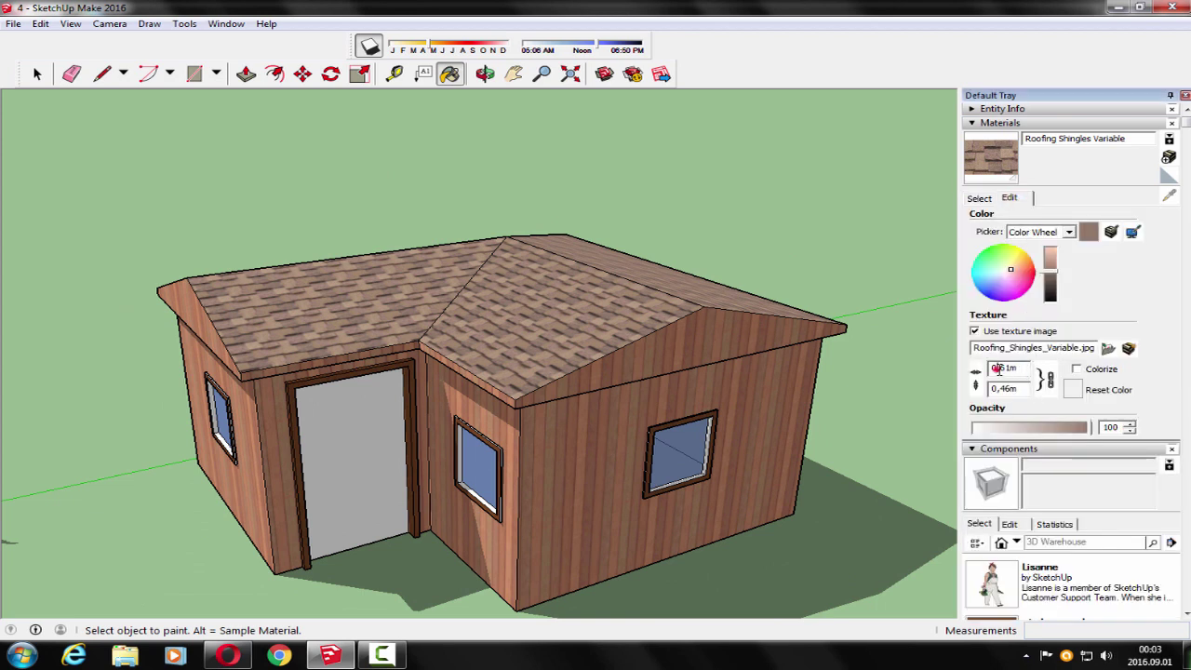
double_click(998, 368)
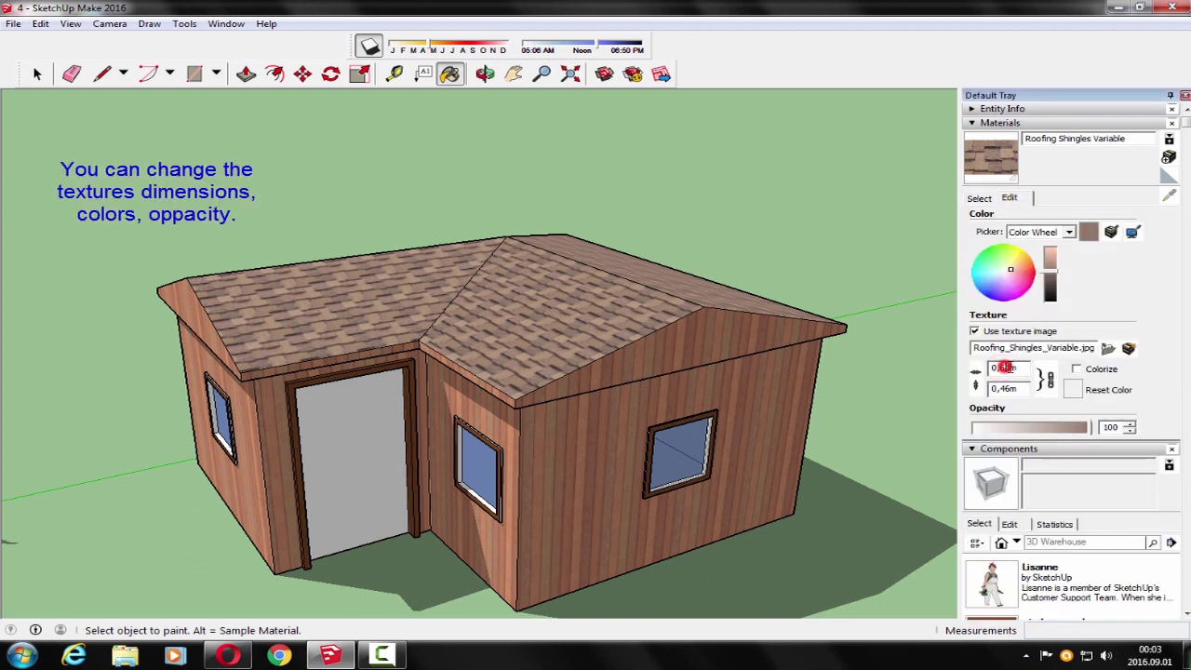
text(0,7)
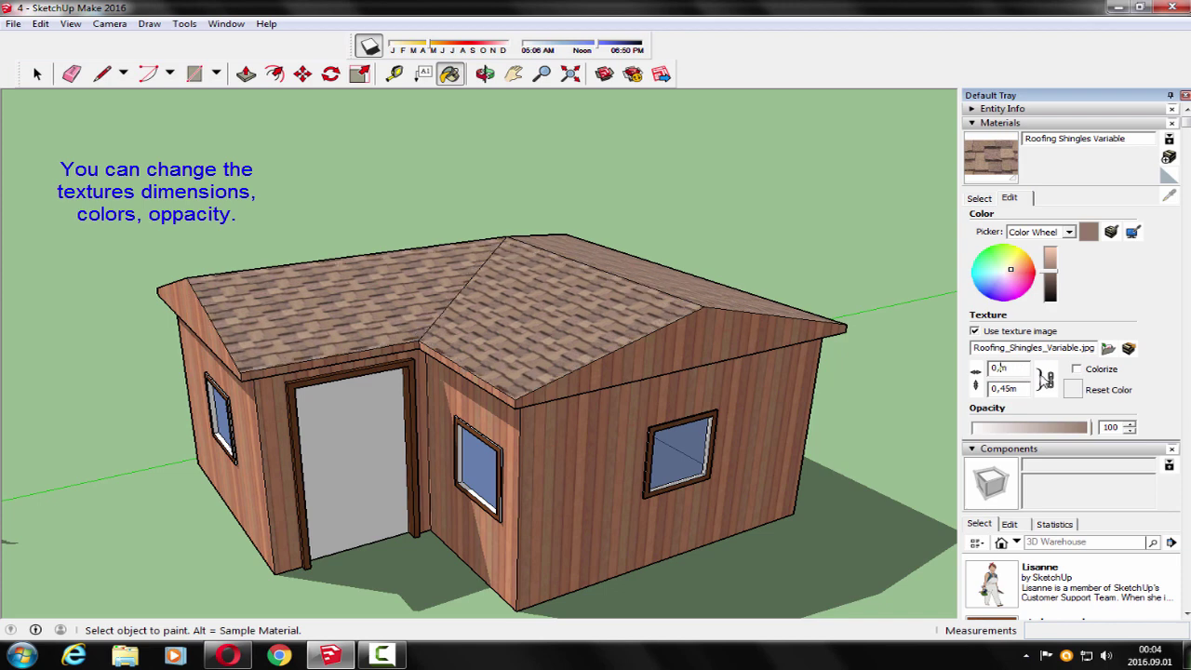
key(Return)
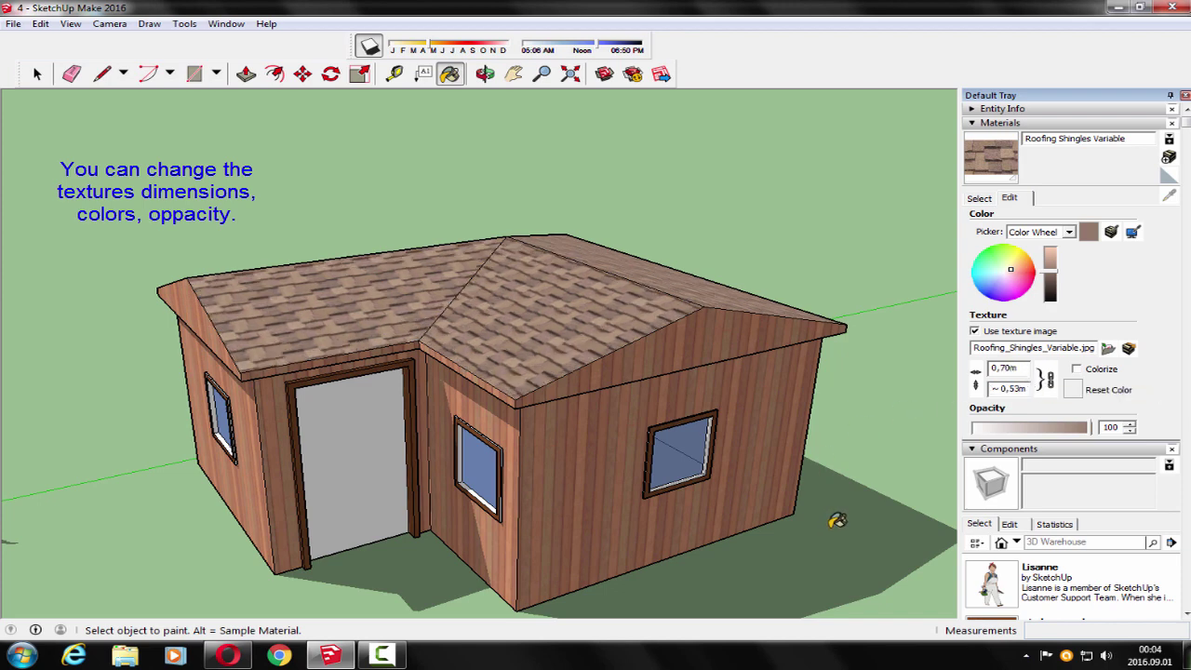
mouse_move(843, 520)
middle_down()
mouse_move(945, 481)
mouse_move(858, 518)
middle_up()
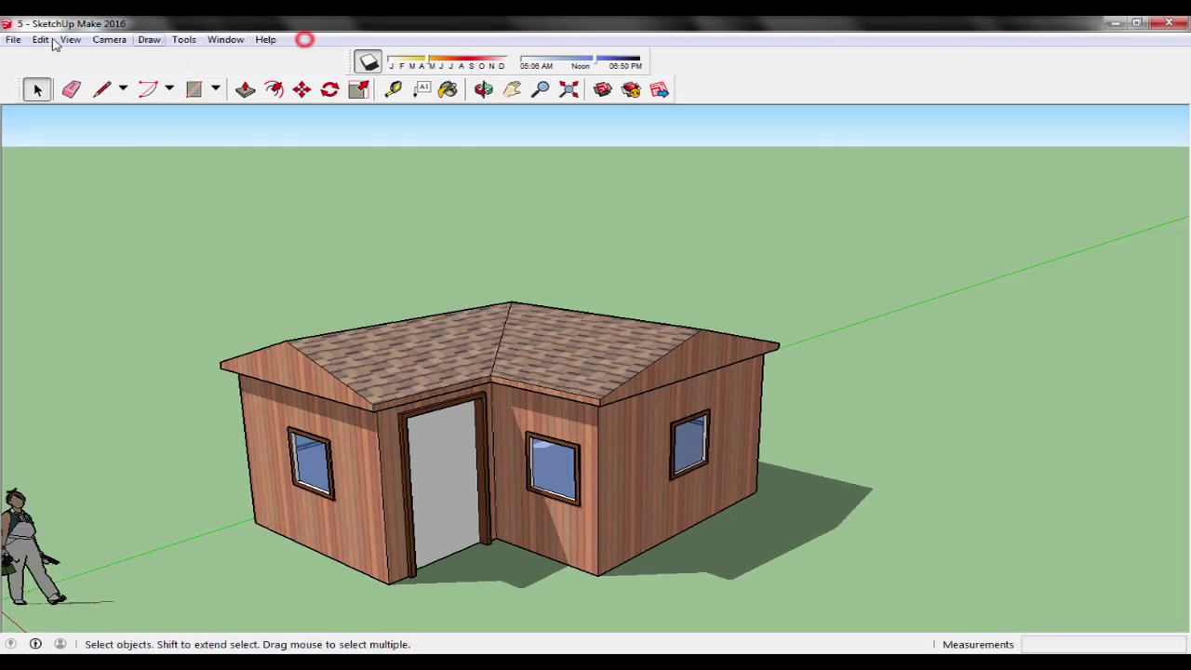
- Enable the Edit toolbar from View > Toolbars and close the dialog
click(41, 40)
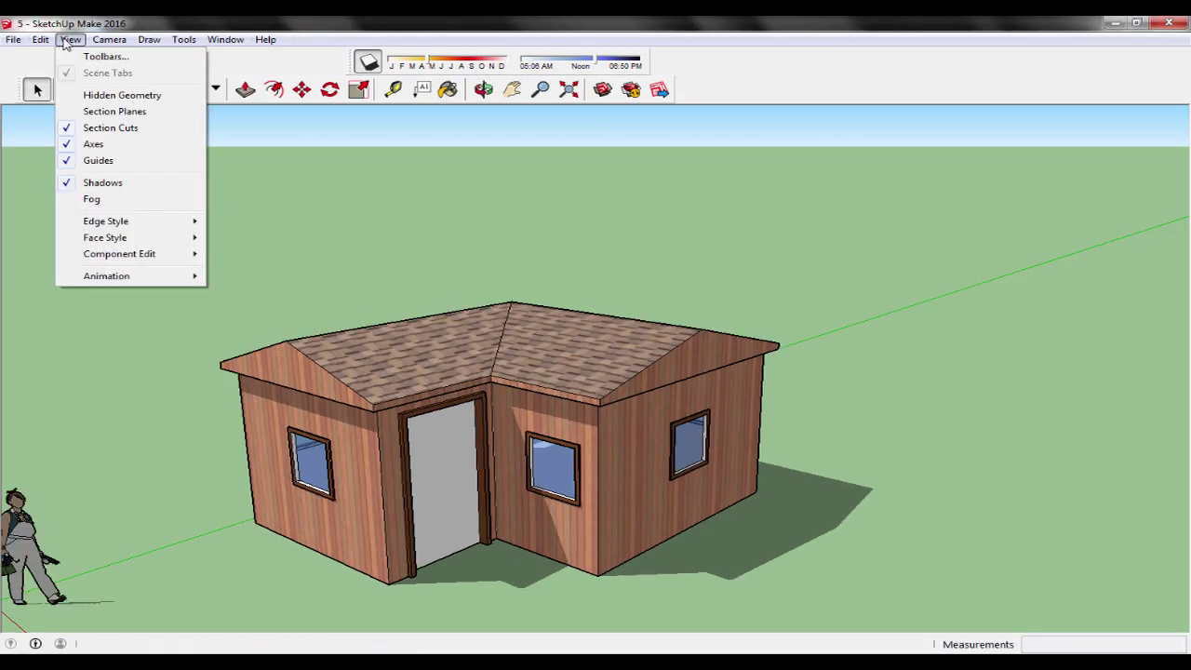
mouse_move(70, 40)
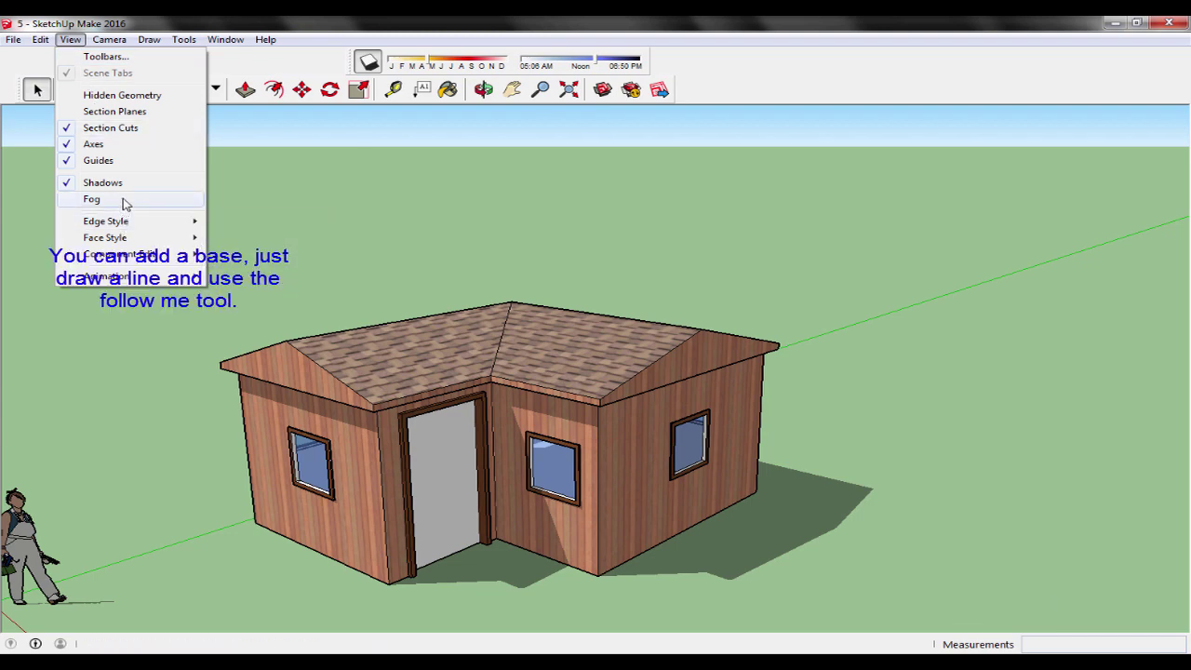
click(105, 56)
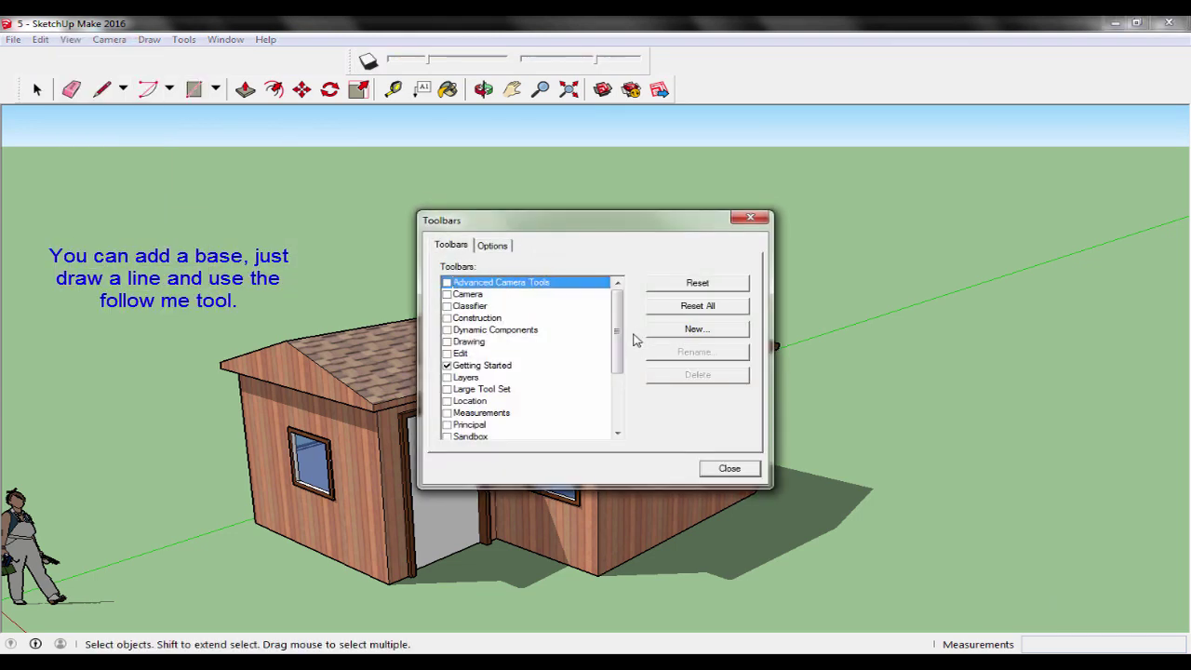
drag(618, 332, 618, 389)
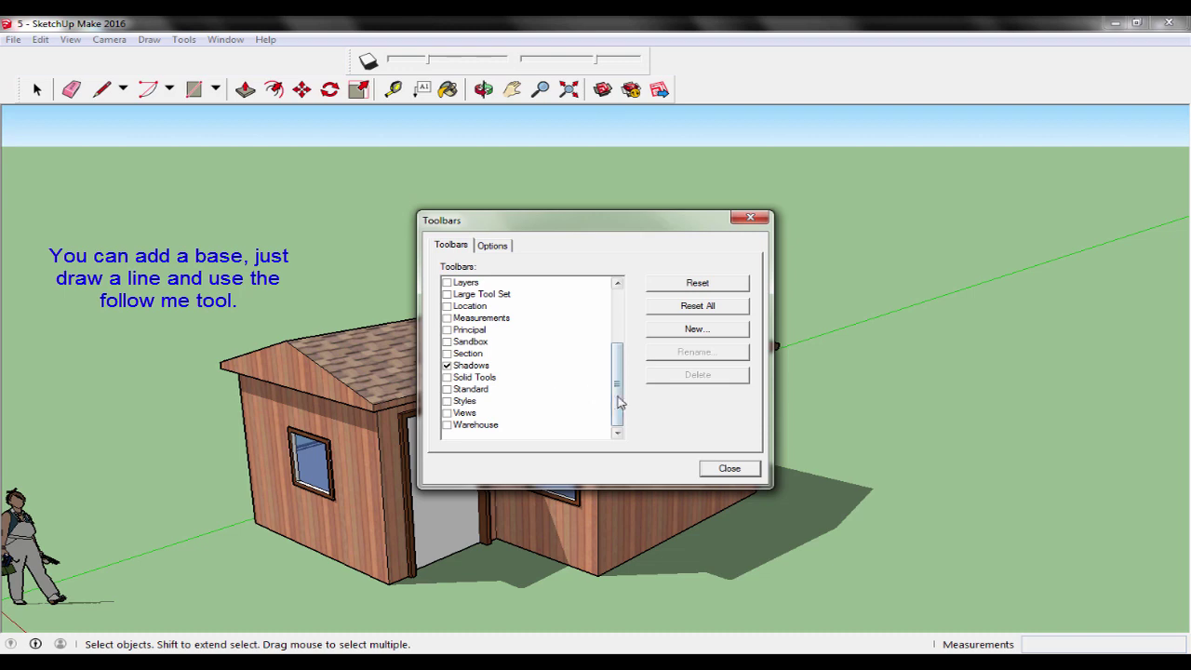
drag(619, 401, 620, 346)
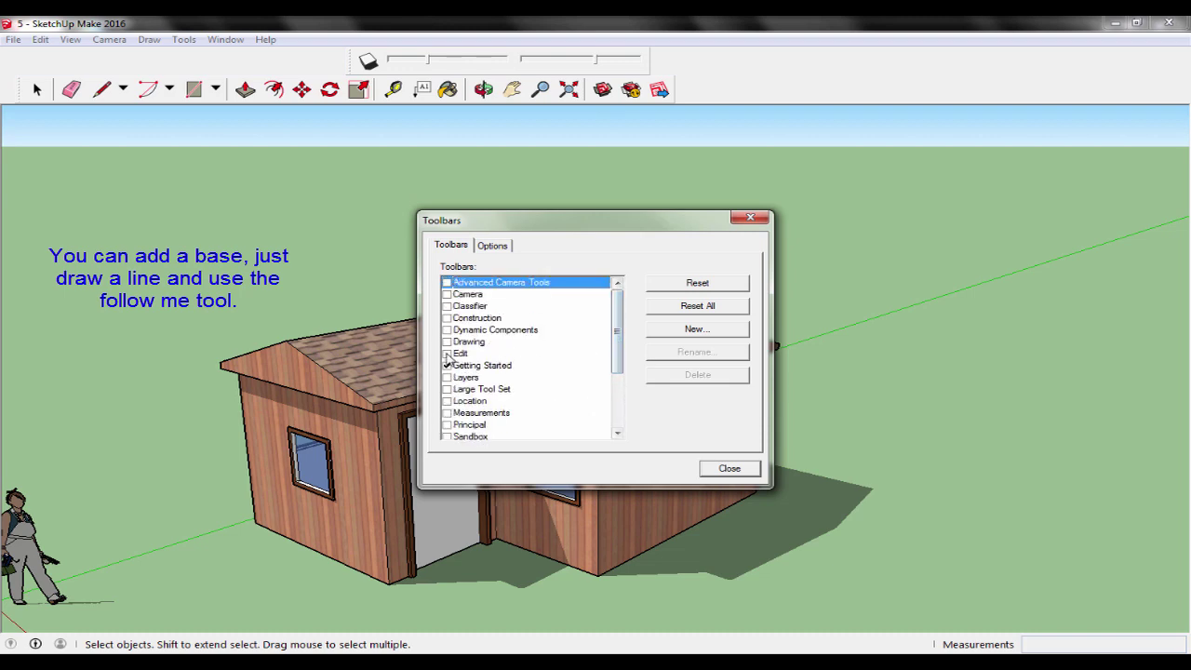
click(447, 354)
click(731, 469)
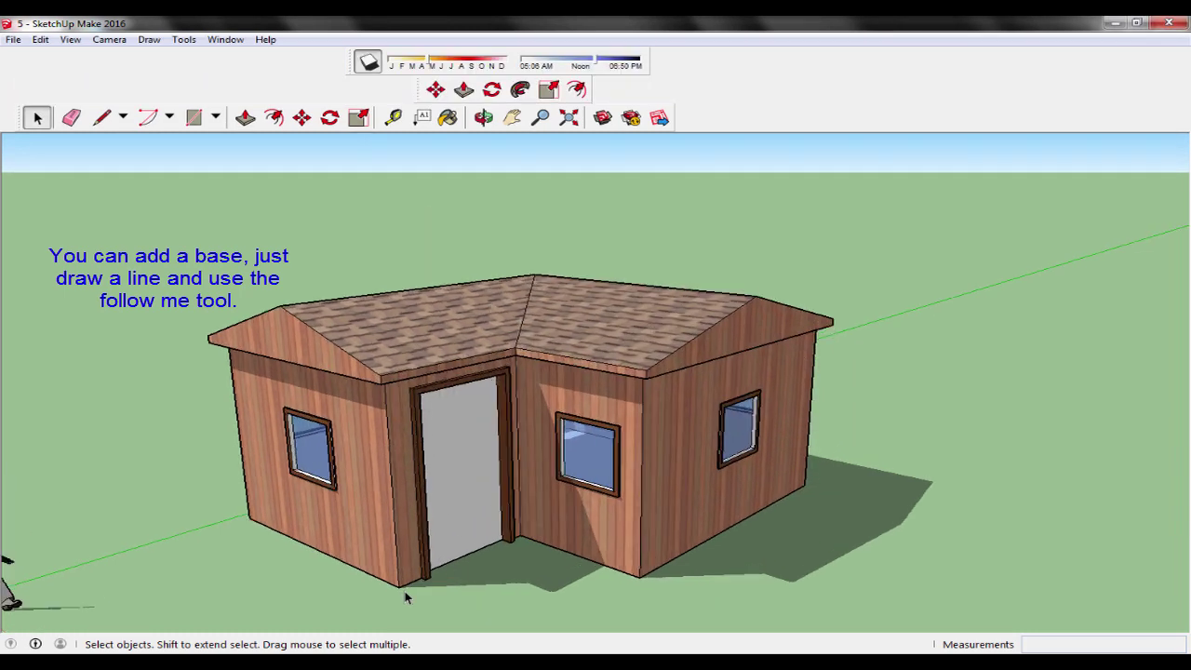
- Draw a small base profile at the wall foot beside the door and start Follow Me on it
scroll(405, 591, up, 5)
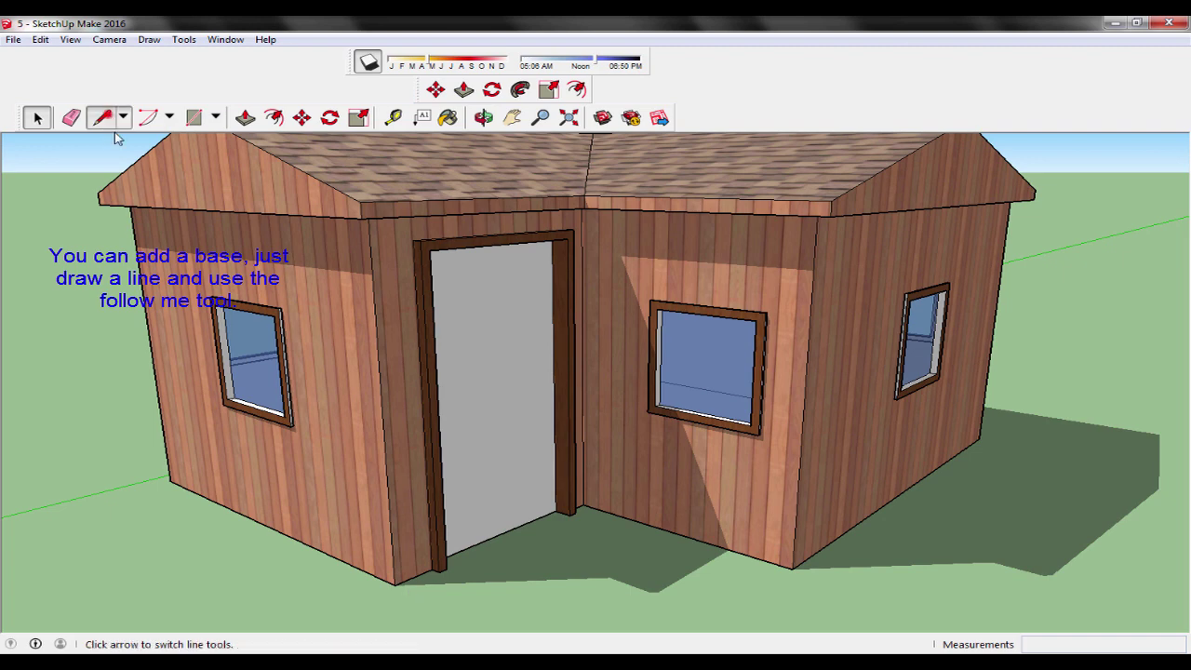
click(103, 119)
click(435, 526)
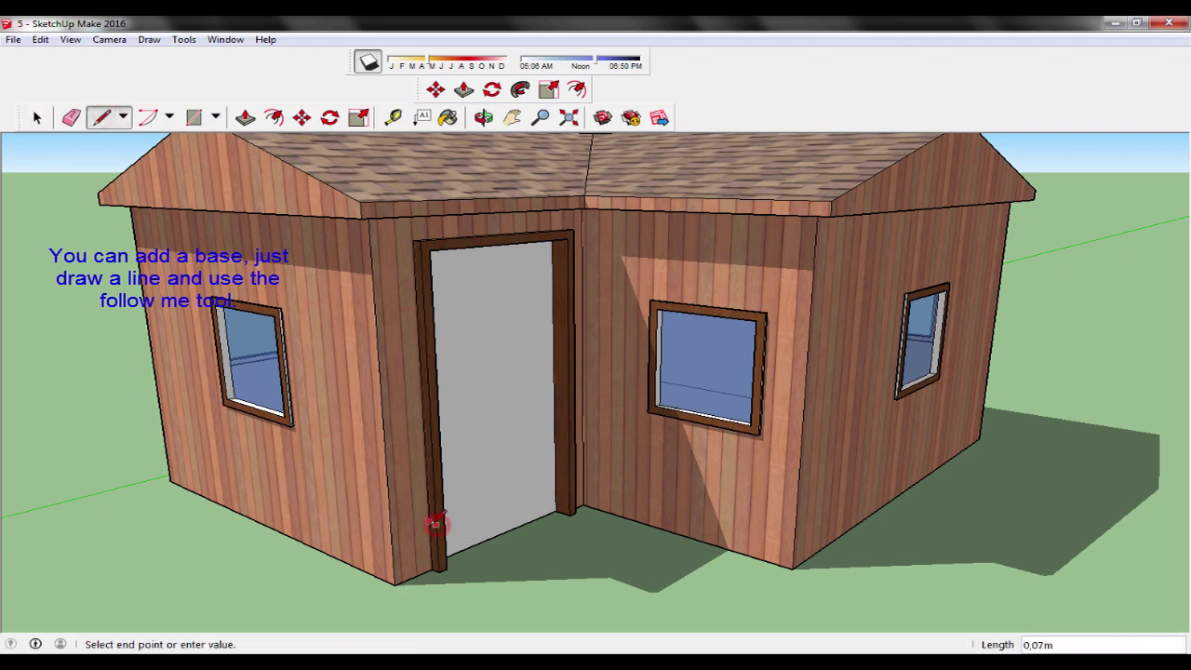
scroll(445, 550, up, 2)
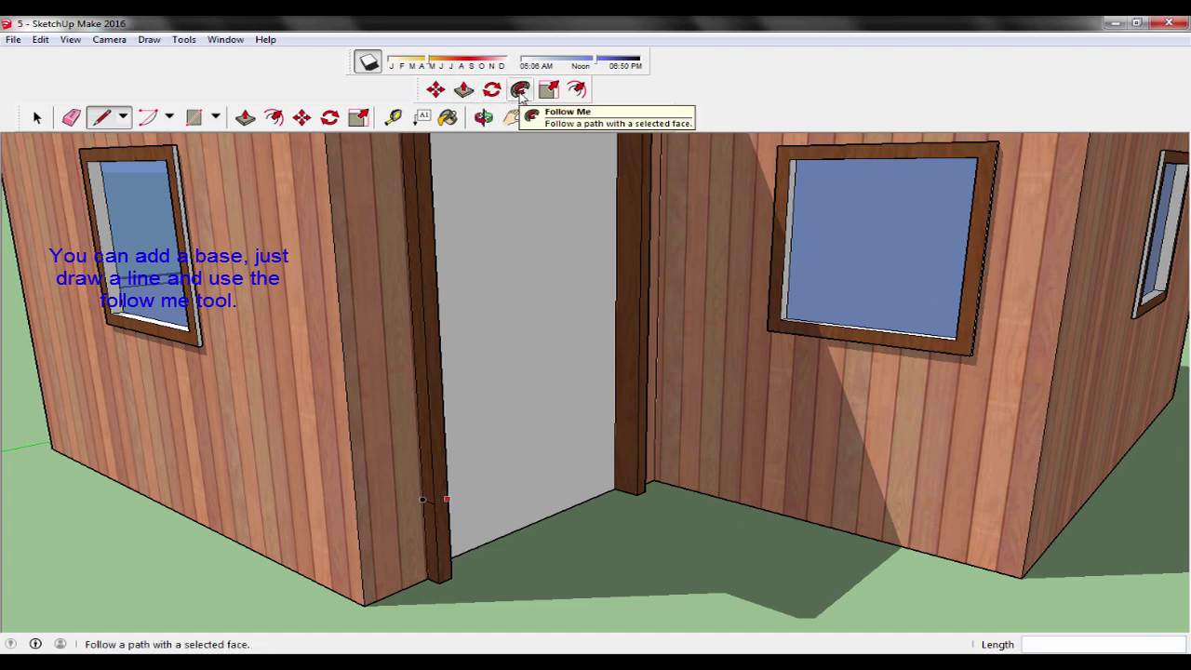
click(520, 89)
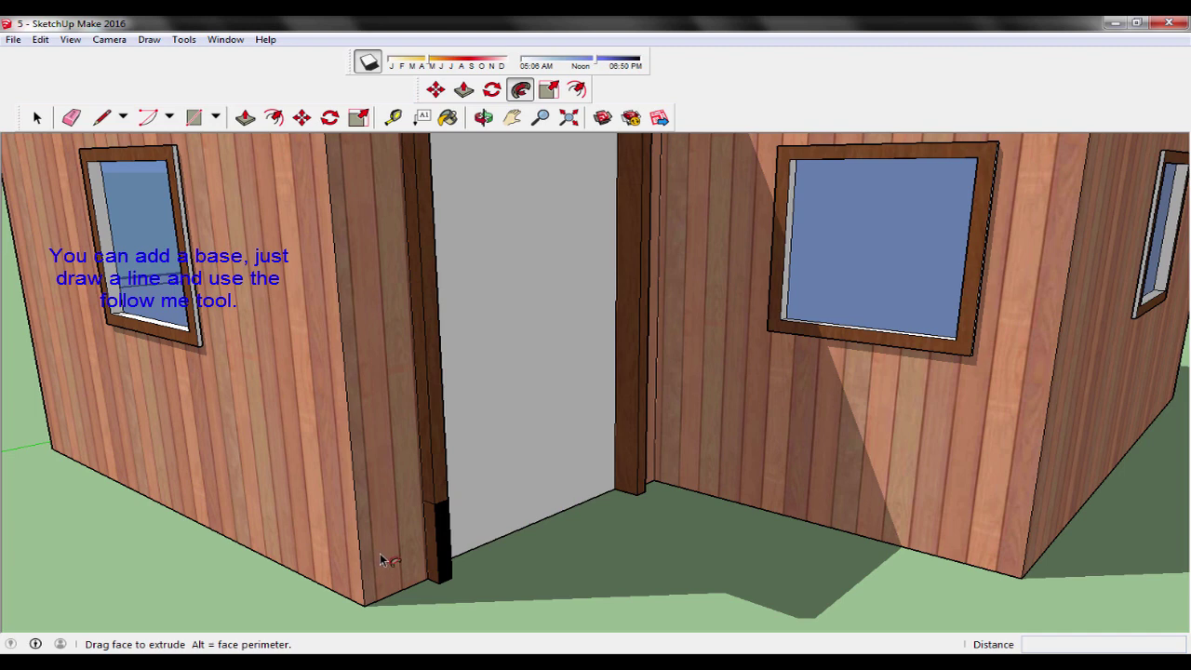
scroll(382, 561, down, 1)
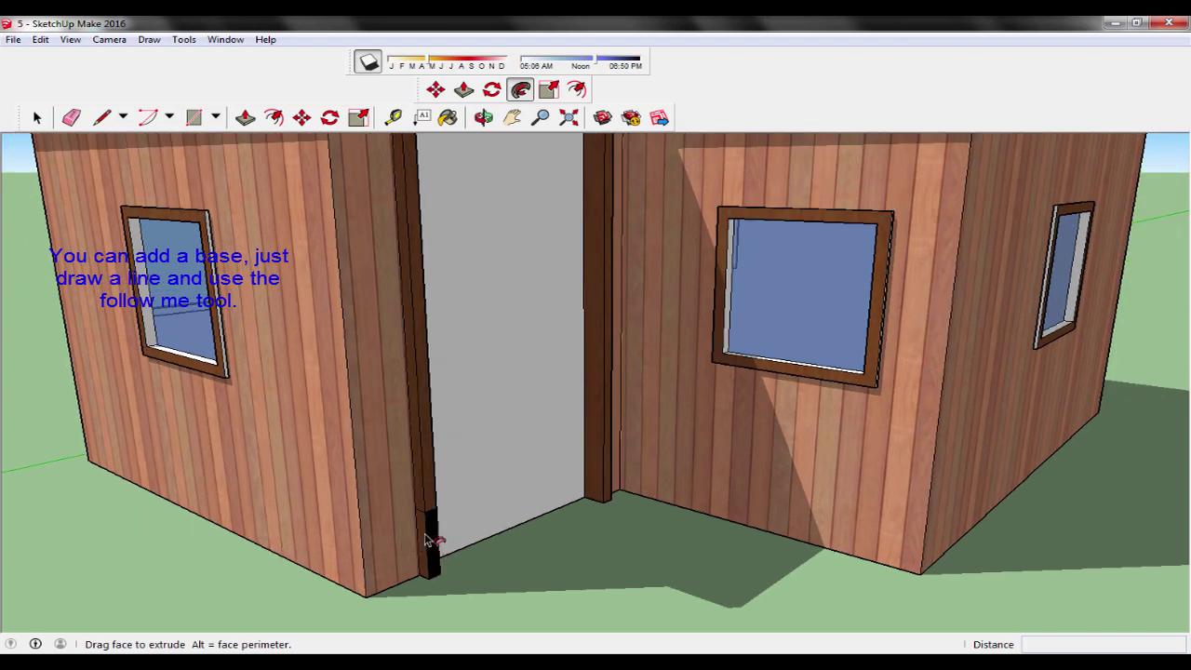
scroll(427, 539, up, 1)
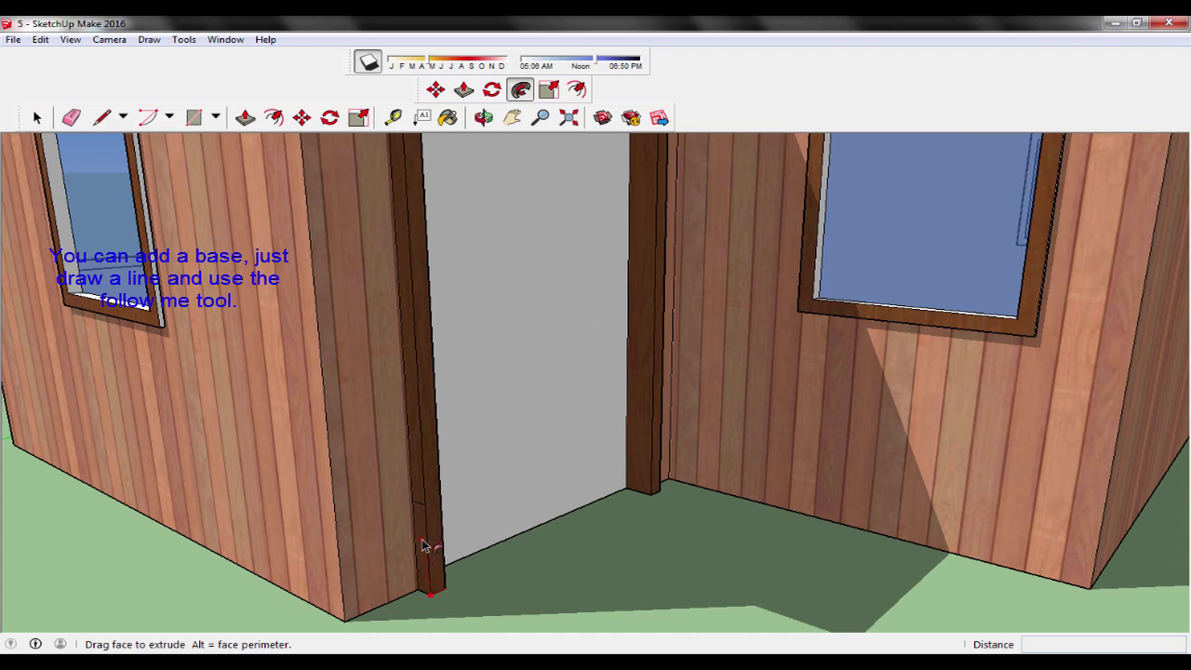
scroll(426, 530, up, 1)
scroll(430, 507, up, 1)
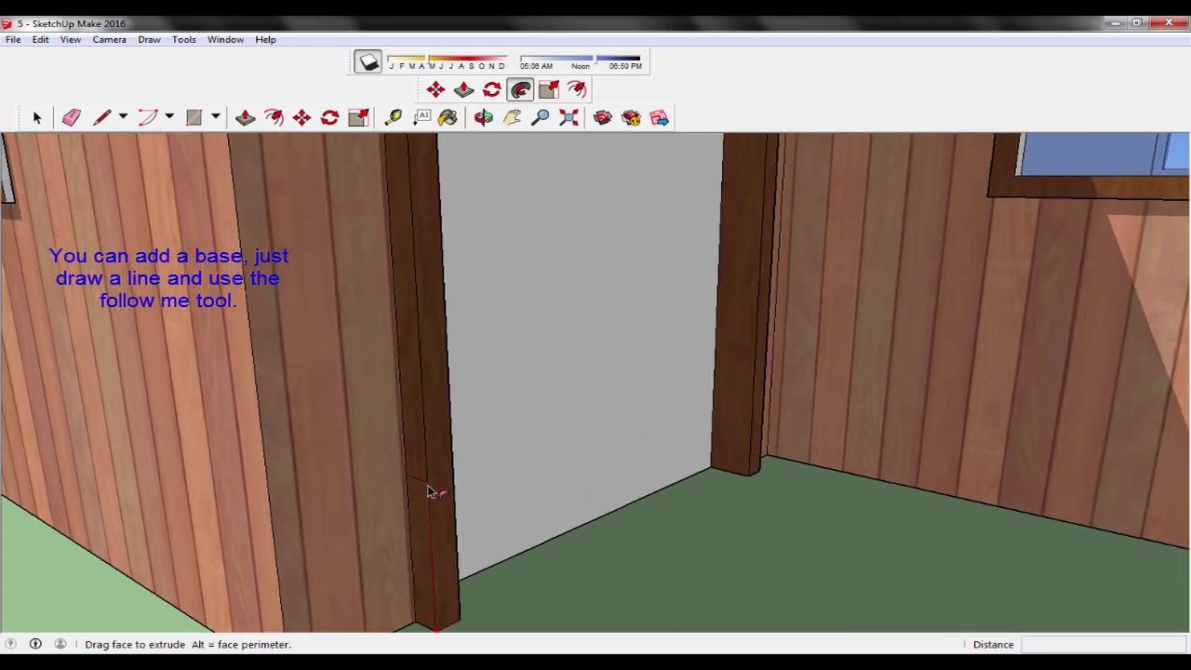
click(428, 492)
- Sweep the base profile along the bottom of the right wall
middle_drag(58, 535, 297, 542)
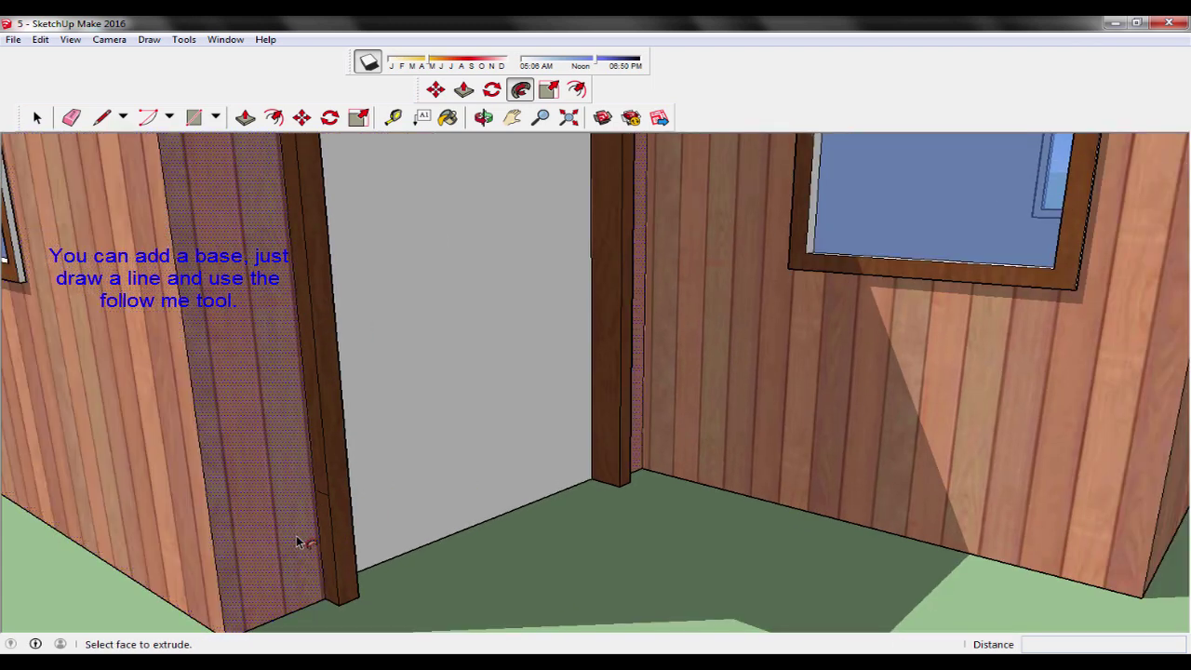
click(319, 532)
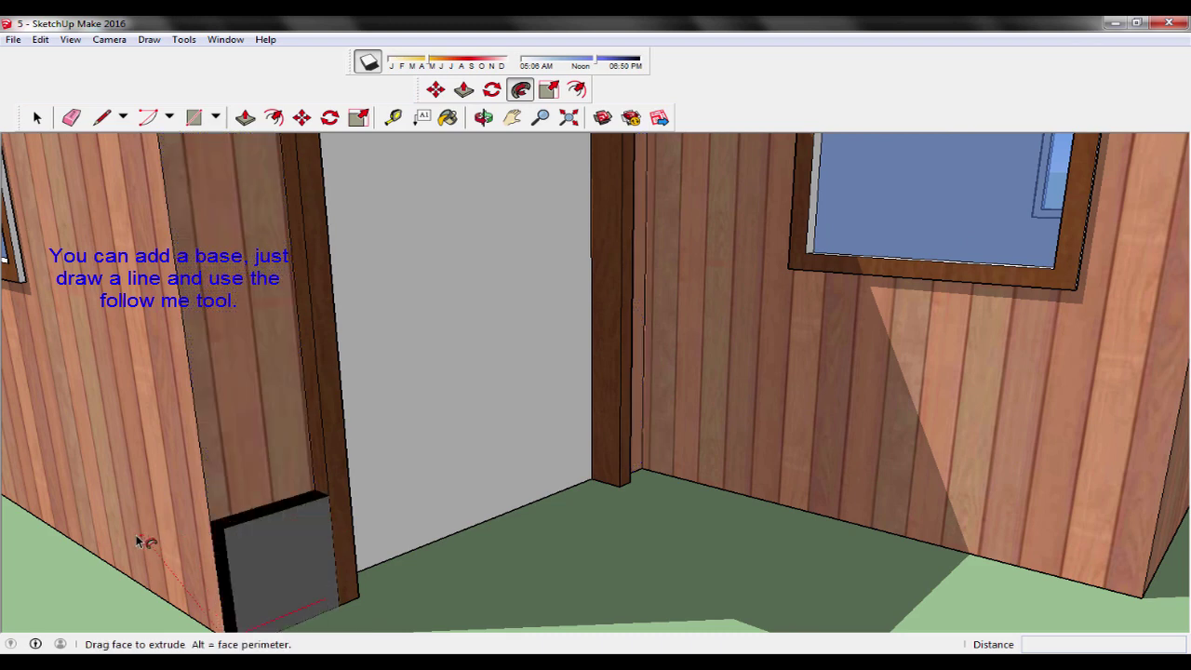
scroll(138, 542, down, 2)
scroll(80, 553, down, 2)
mouse_move(103, 556)
middle_down()
mouse_move(301, 514)
mouse_move(298, 531)
middle_up()
scroll(212, 565, down, 2)
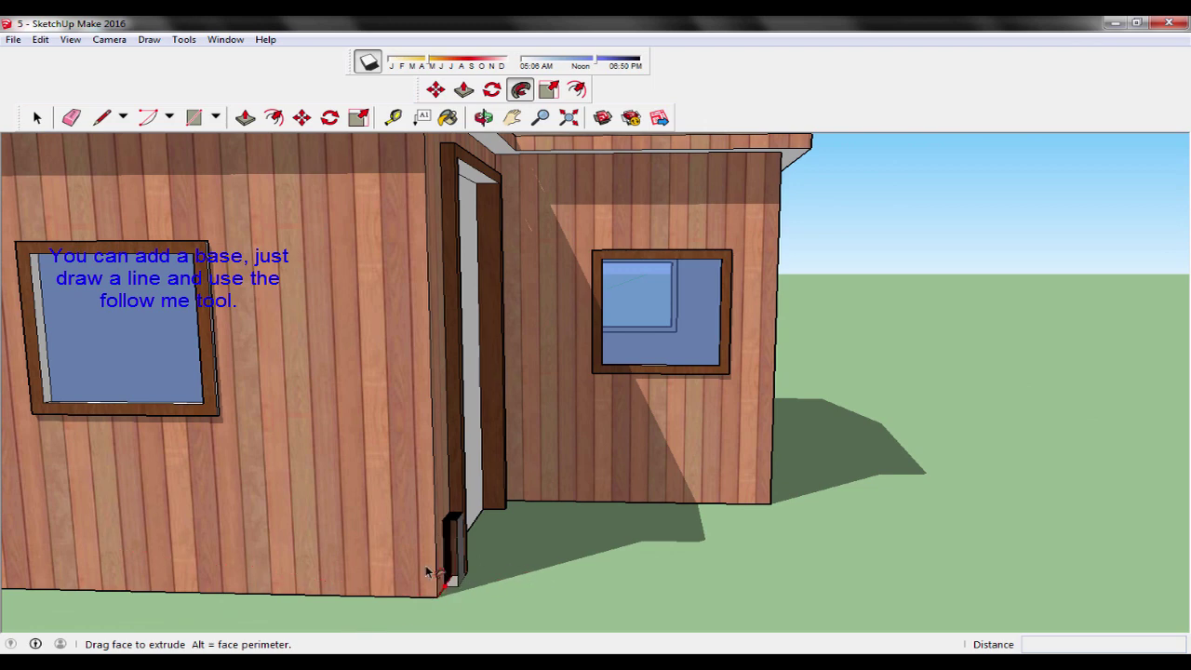
mouse_move(245, 590)
middle_down()
mouse_move(485, 571)
mouse_move(105, 588)
middle_up()
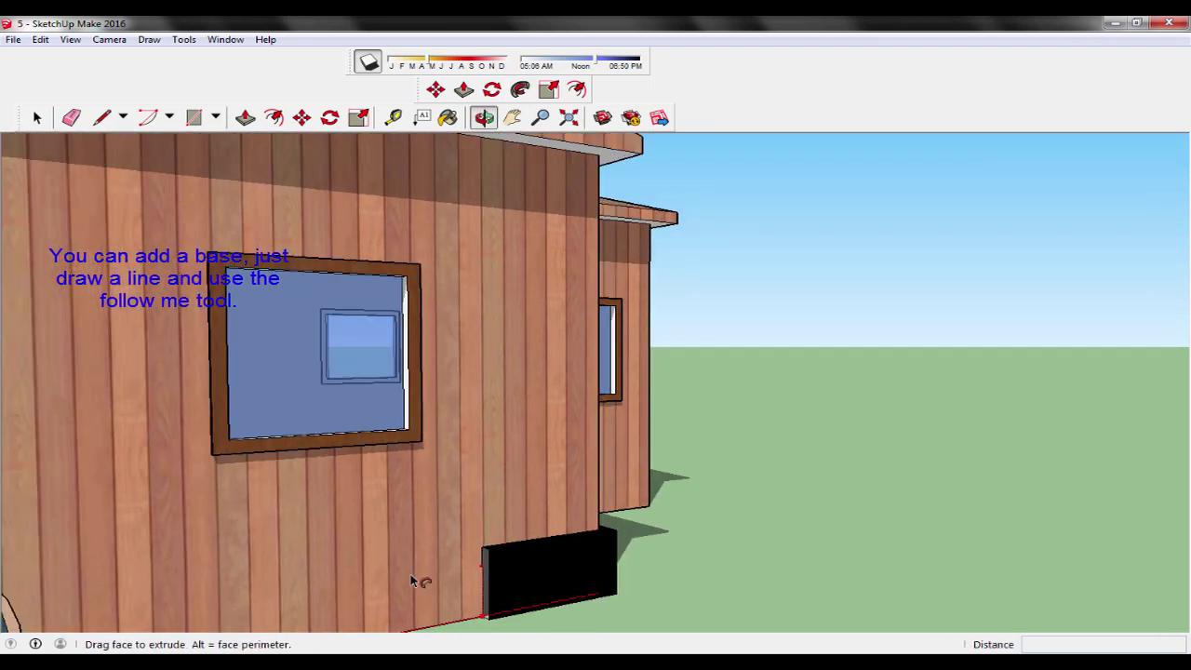
- Carry the base strip around the corner and along the side and front walls
drag(104, 588, 86, 595)
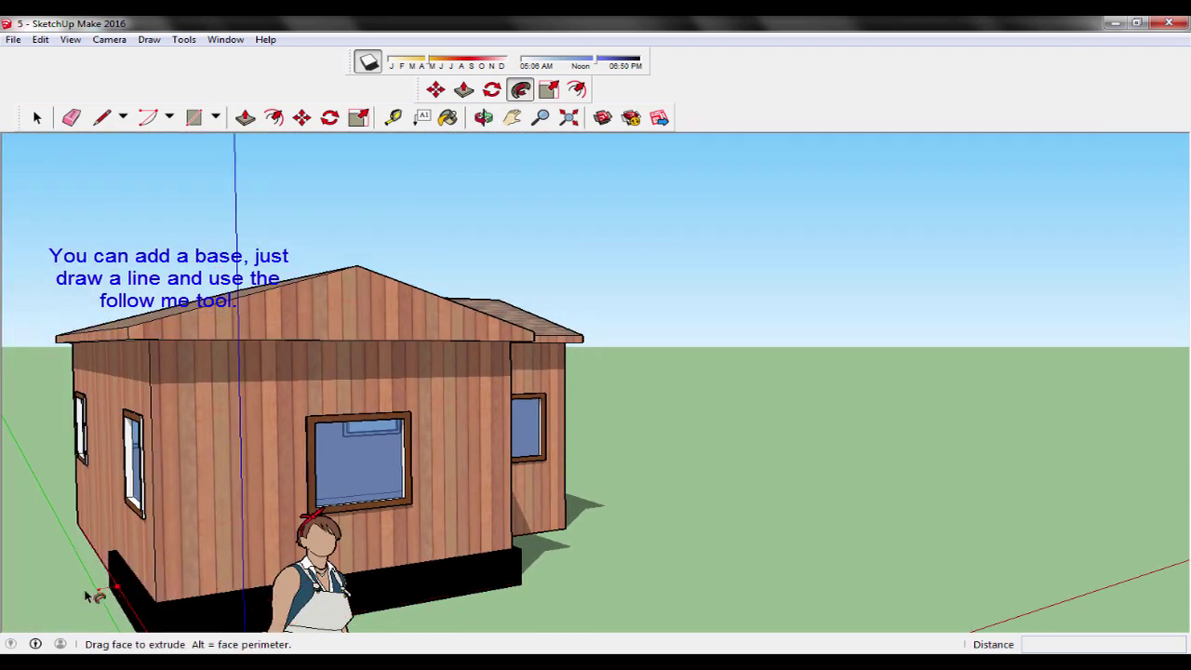
middle_drag(48, 565, 244, 567)
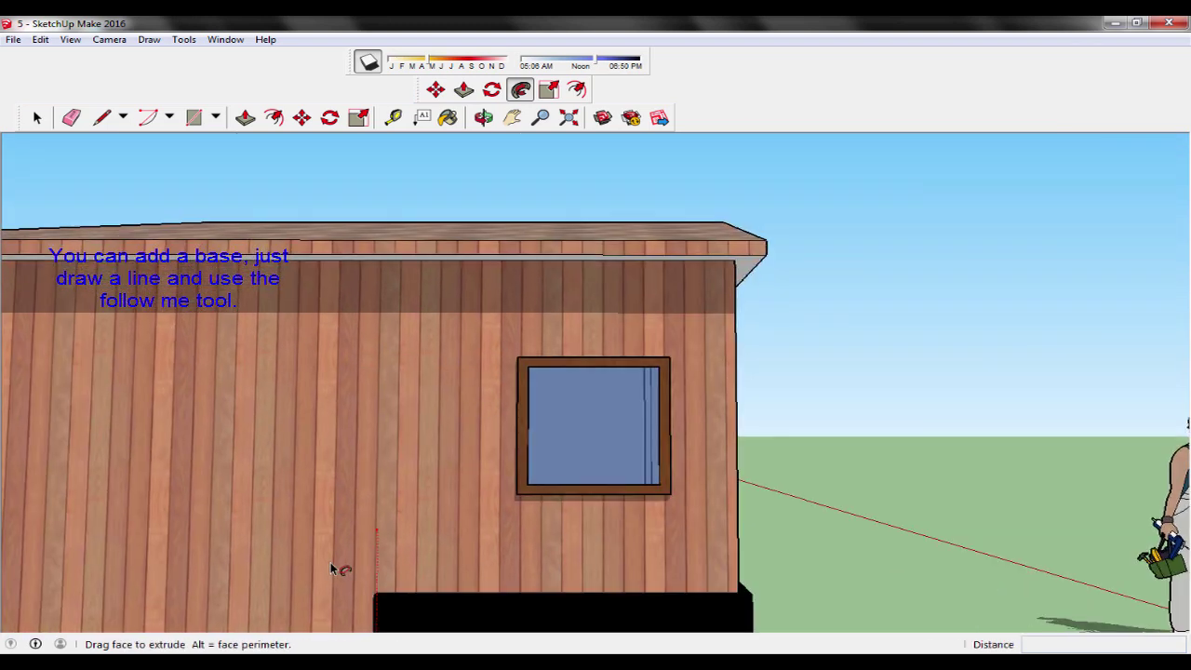
scroll(245, 567, down, 3)
scroll(233, 569, down, 3)
mouse_move(208, 563)
middle_down()
mouse_move(435, 600)
mouse_move(177, 577)
mouse_move(224, 555)
middle_up()
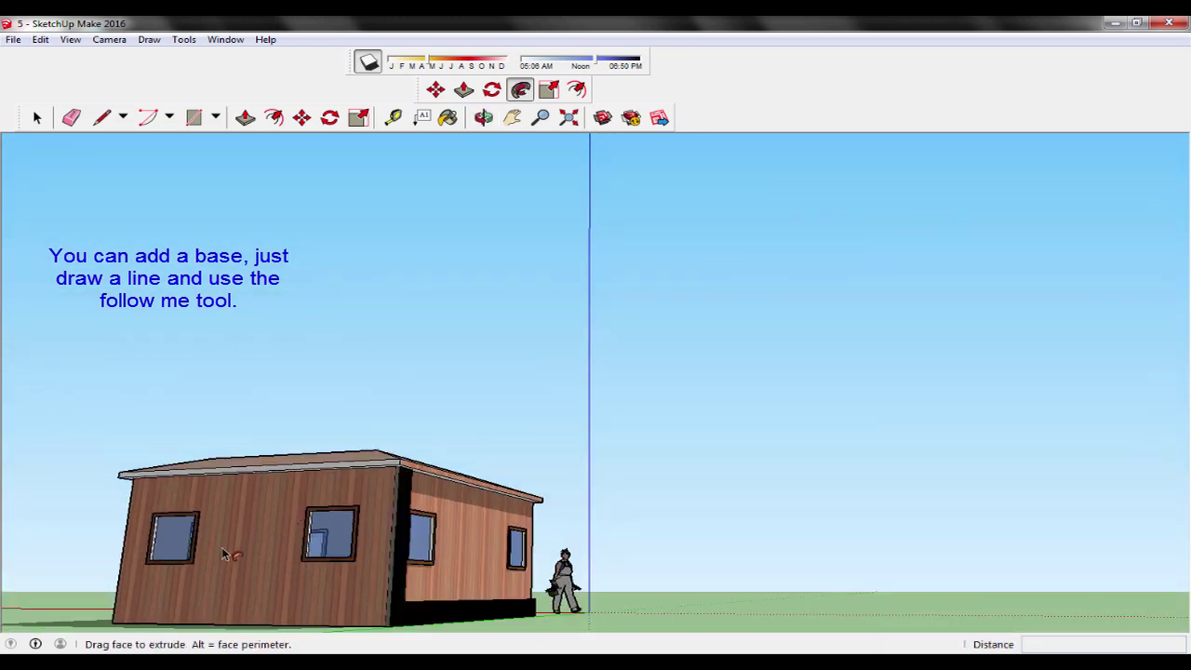
middle_drag(135, 603, 274, 591)
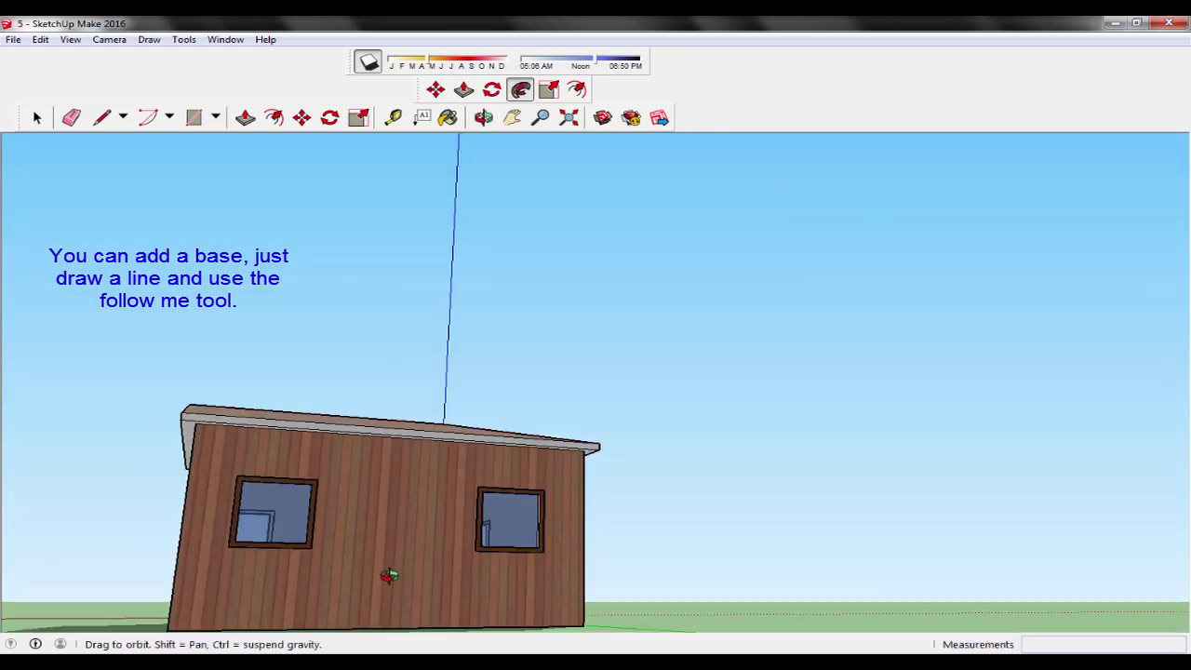
middle_drag(605, 558, 324, 600)
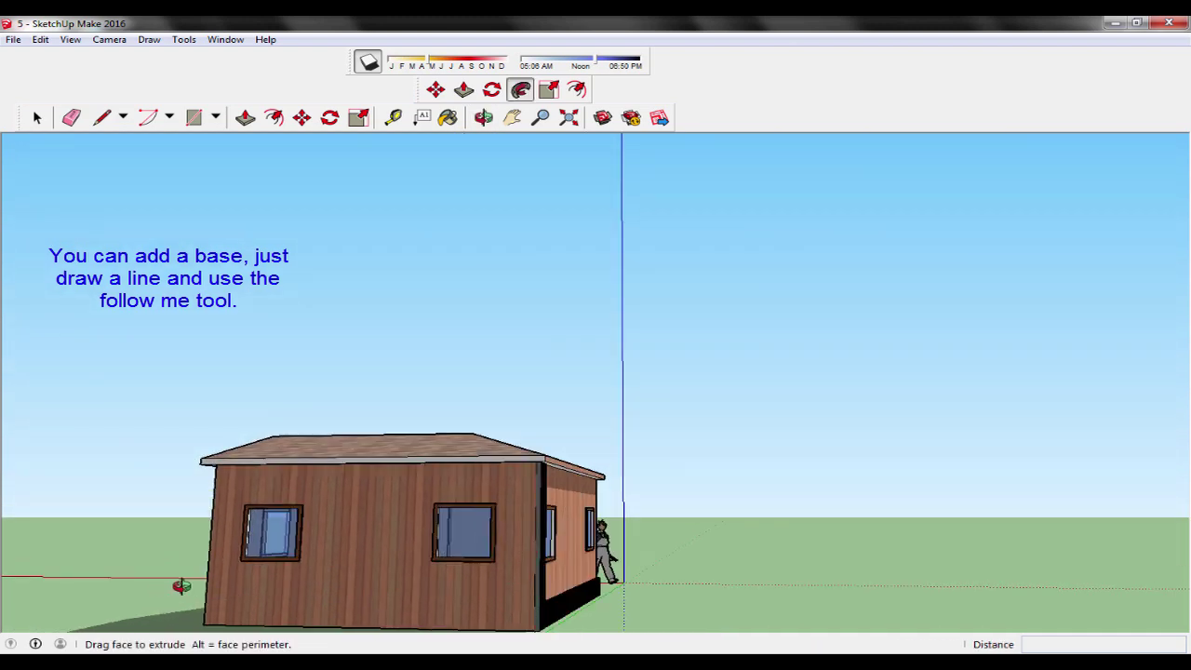
mouse_move(173, 585)
middle_down()
mouse_move(547, 564)
mouse_move(692, 580)
mouse_move(434, 567)
mouse_move(621, 619)
mouse_move(614, 610)
middle_up()
drag(614, 610, 598, 577)
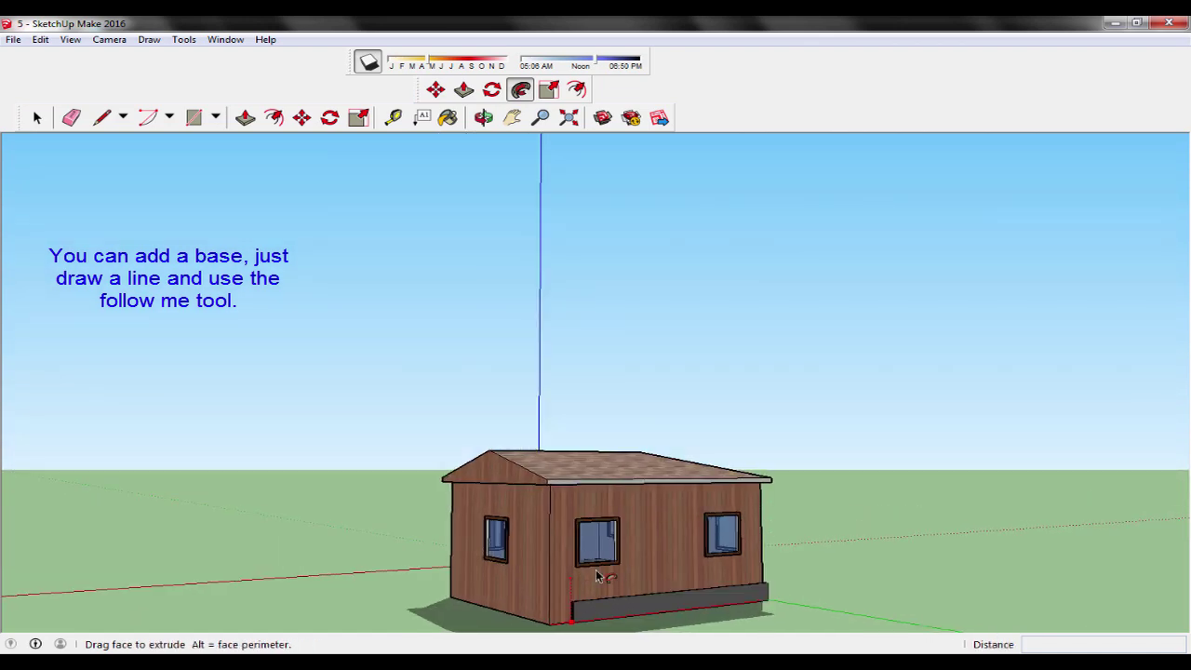
- Orbit and zoom around the house to inspect the finished base strip
middle_drag(478, 600, 556, 616)
scroll(558, 612, up, 2)
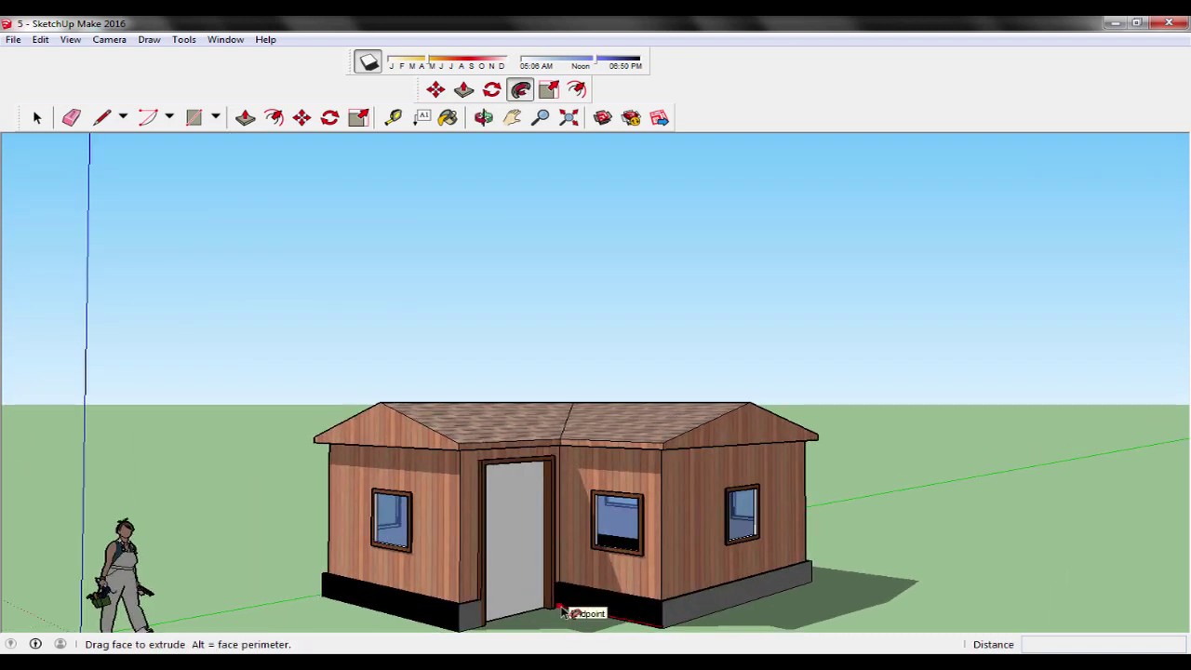
scroll(560, 609, up, 2)
scroll(556, 607, up, 3)
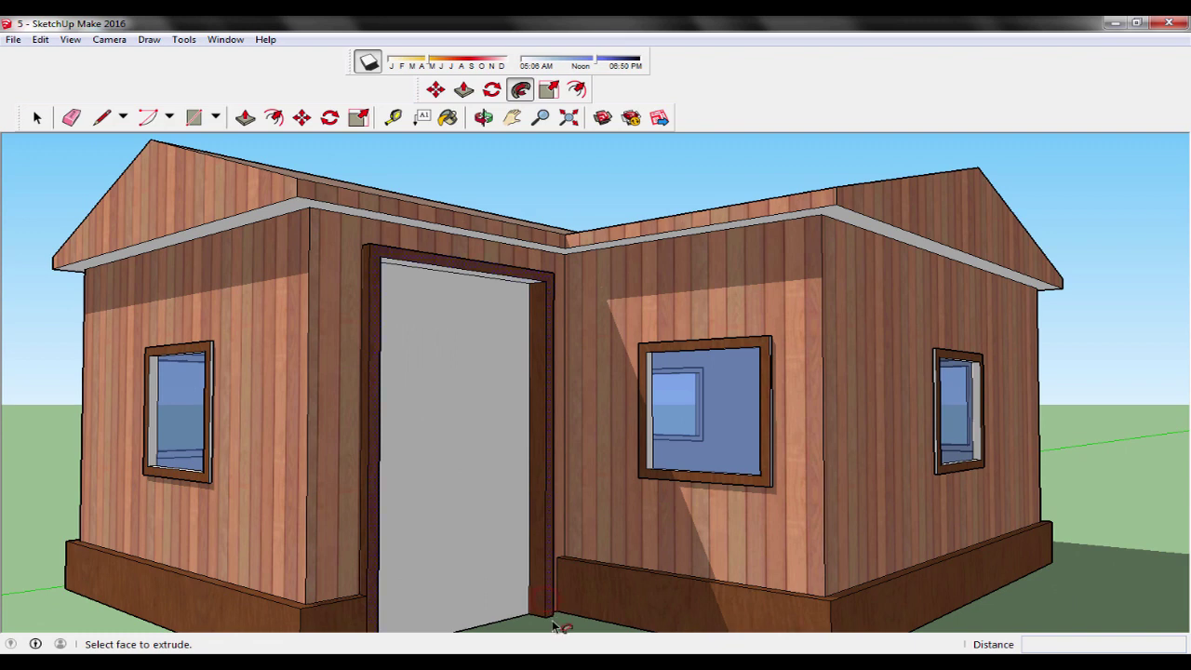
scroll(543, 610, down, 1)
mouse_move(538, 622)
middle_down()
mouse_move(452, 571)
mouse_move(506, 572)
mouse_move(562, 610)
mouse_move(603, 566)
middle_up()
scroll(465, 577, down, 2)
scroll(470, 575, down, 2)
scroll(470, 576, up, 2)
scroll(478, 617, up, 2)
scroll(606, 564, down, 1)
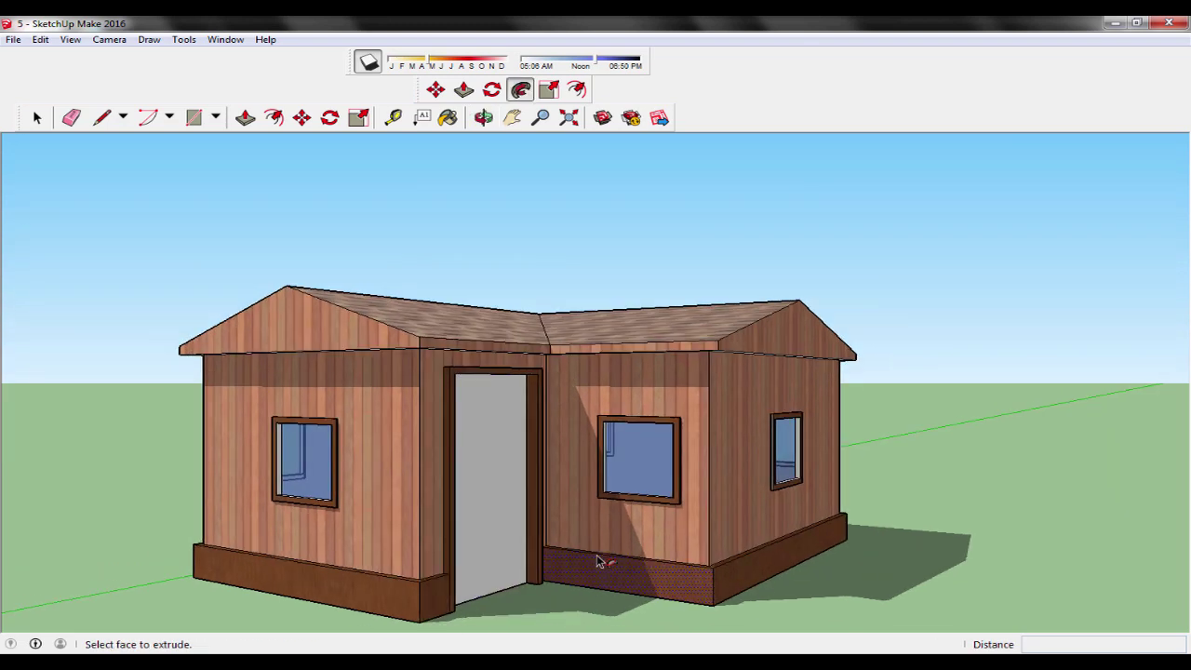
scroll(611, 563, down, 1)
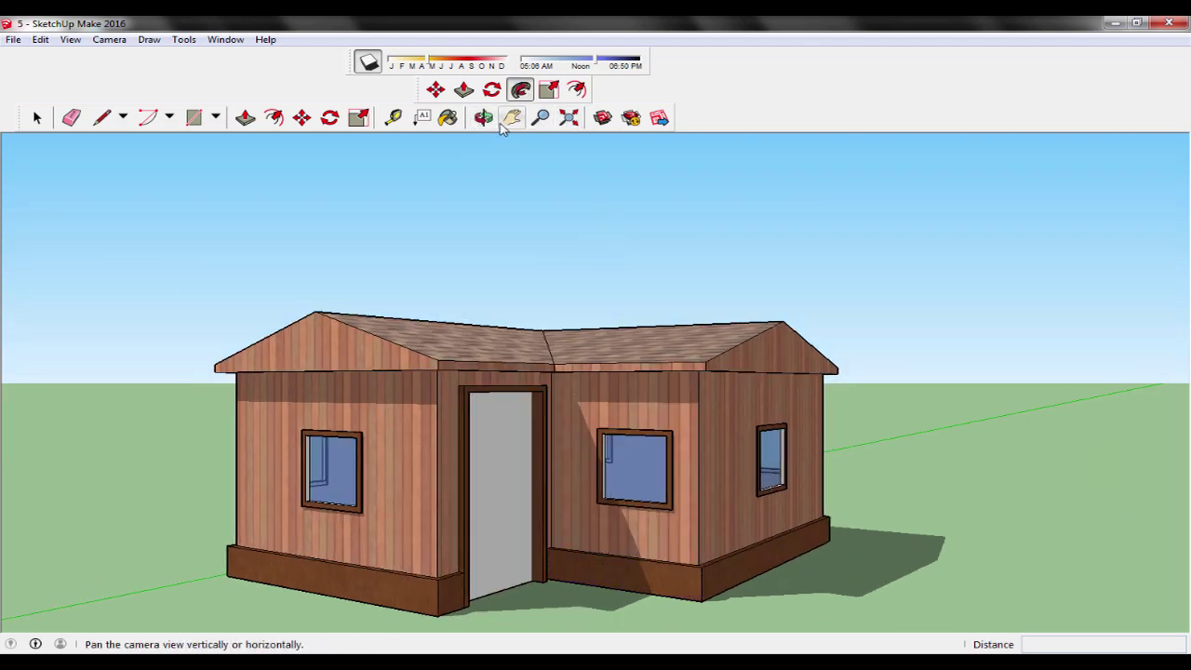
- Paint the door panel with the Wood Plywood Knots material
click(449, 121)
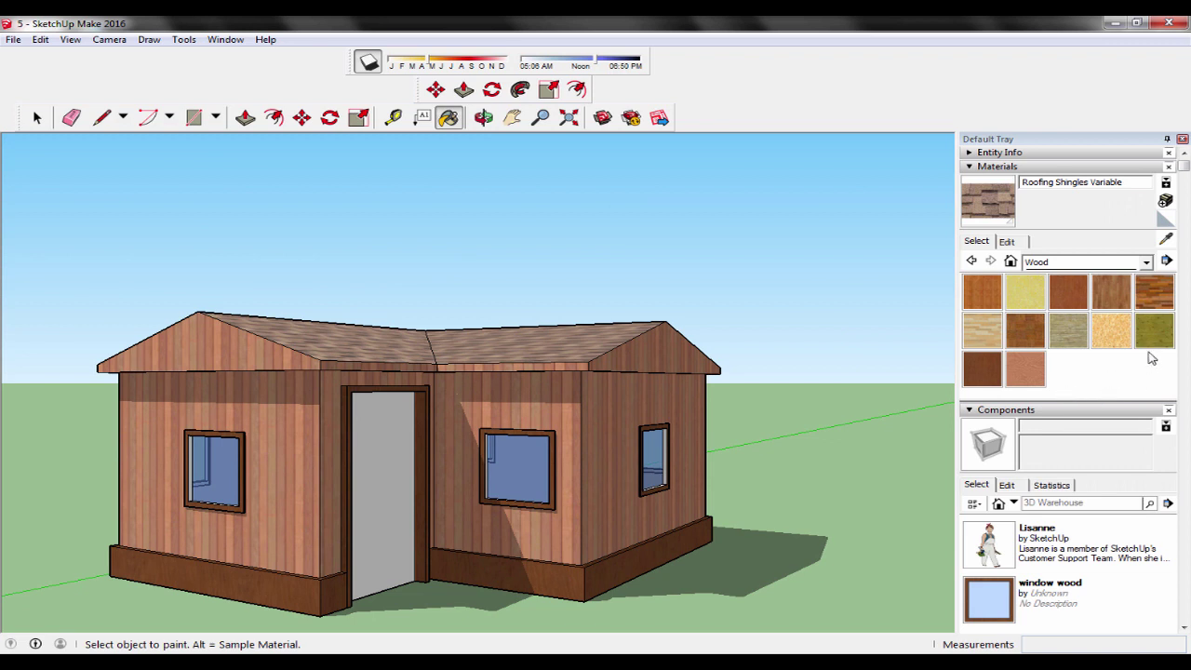
click(1154, 342)
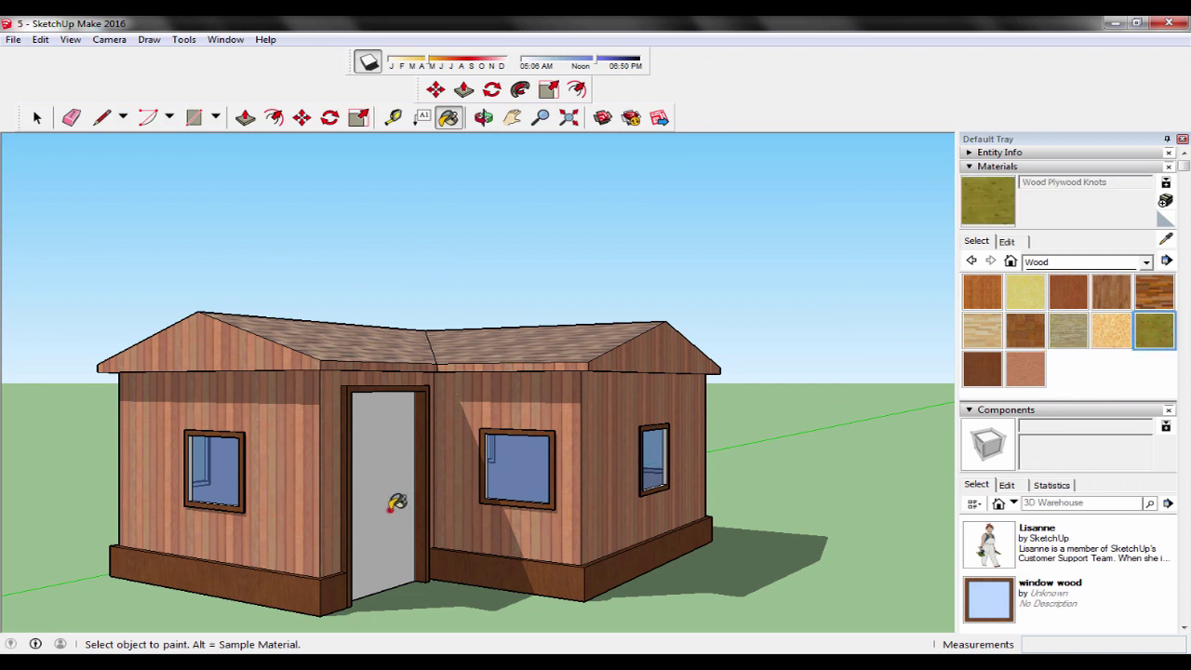
click(389, 509)
mouse_move(701, 561)
middle_down()
mouse_move(813, 561)
mouse_move(519, 586)
mouse_move(809, 624)
middle_up()
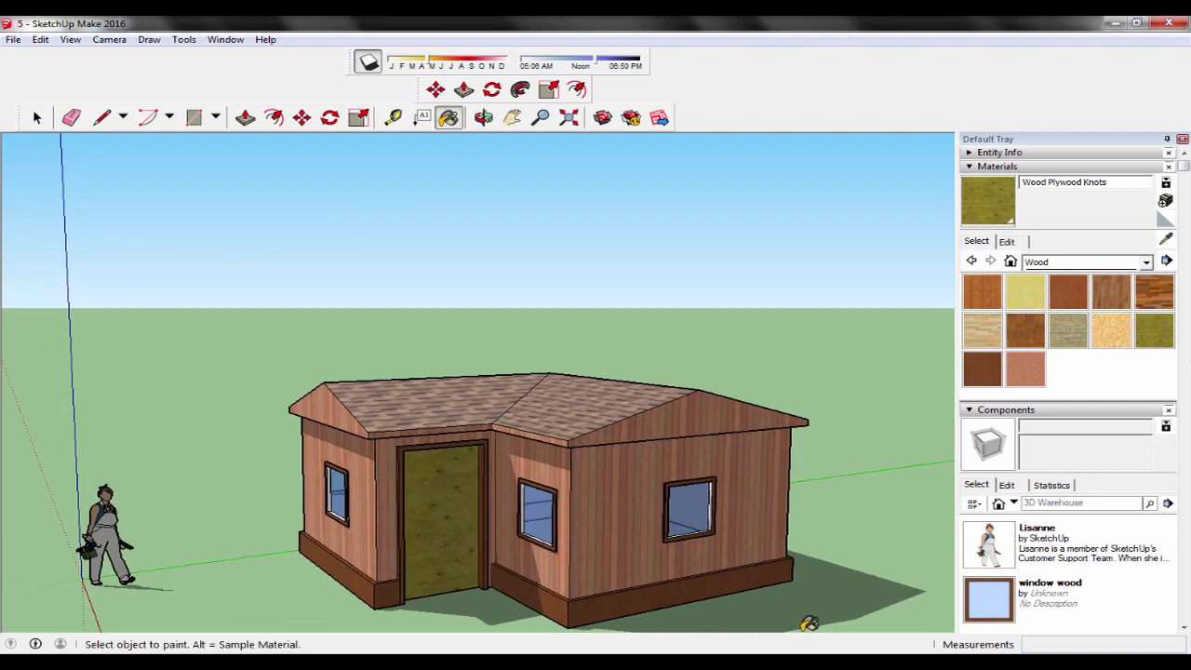
- Return to the material categories and open the Stone collection
click(972, 259)
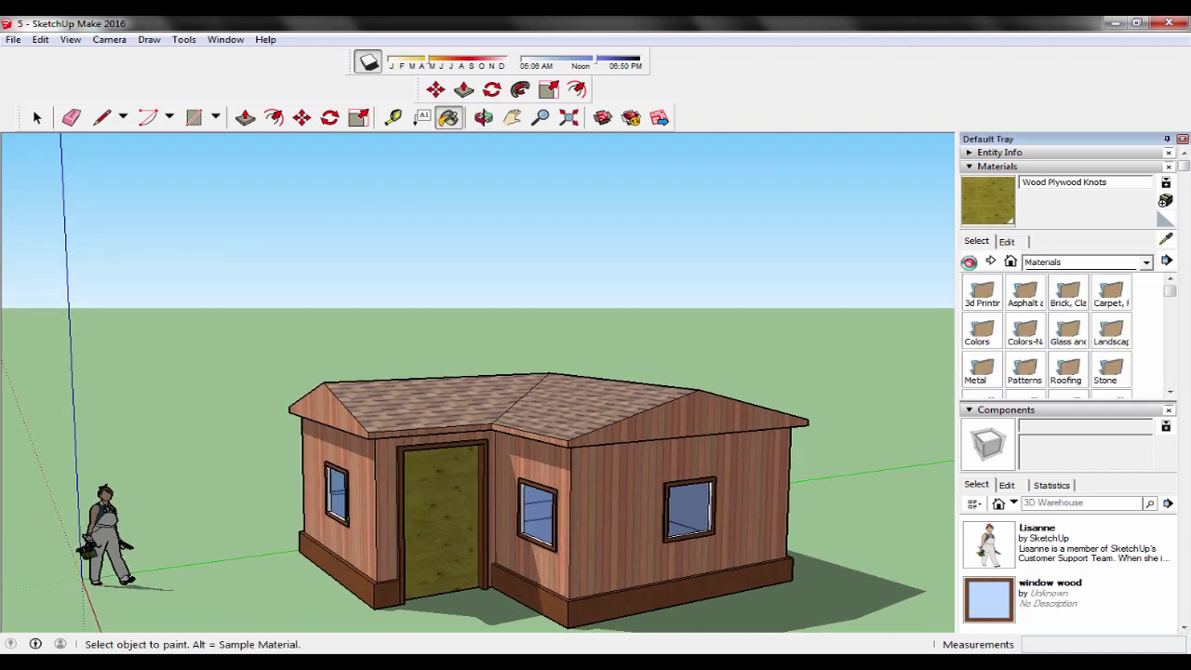
drag(1171, 294, 1172, 326)
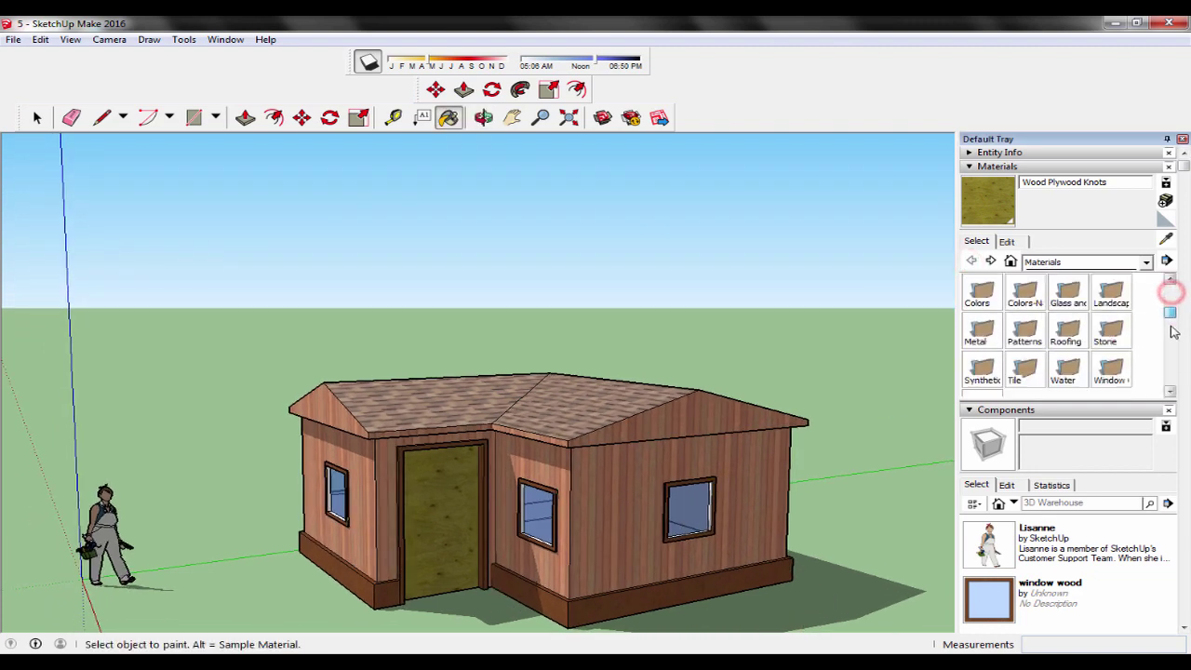
double_click(1108, 307)
- Paint the right foundation strip and all matching base faces with Carrera Marble
click(983, 292)
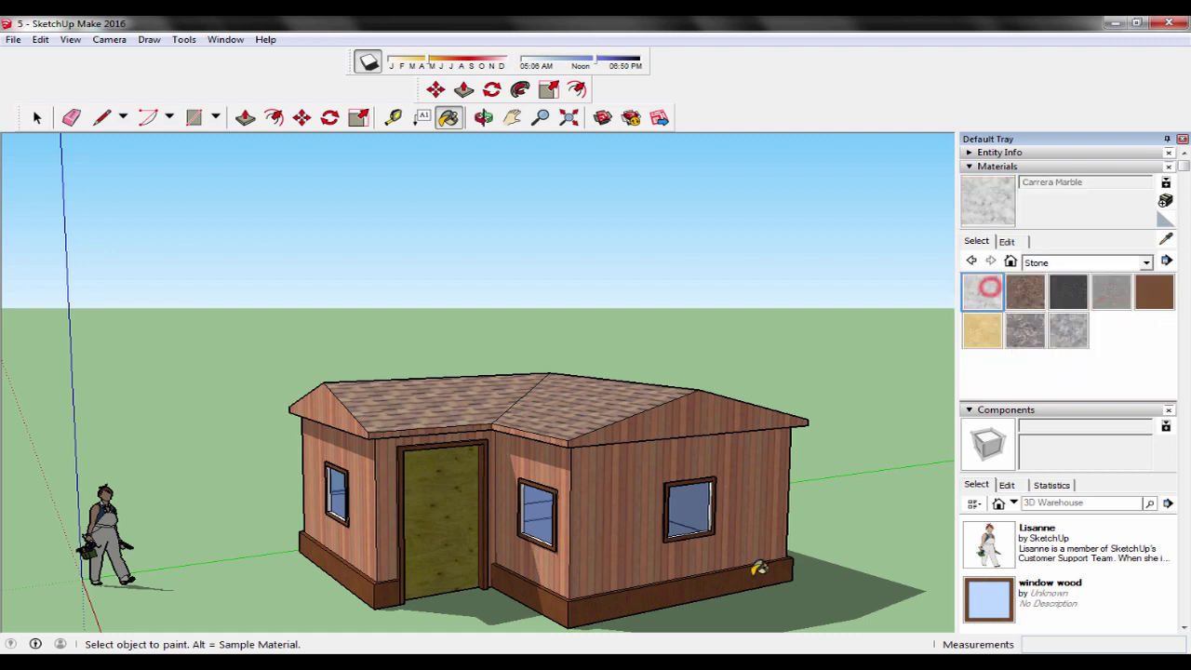
click(734, 579)
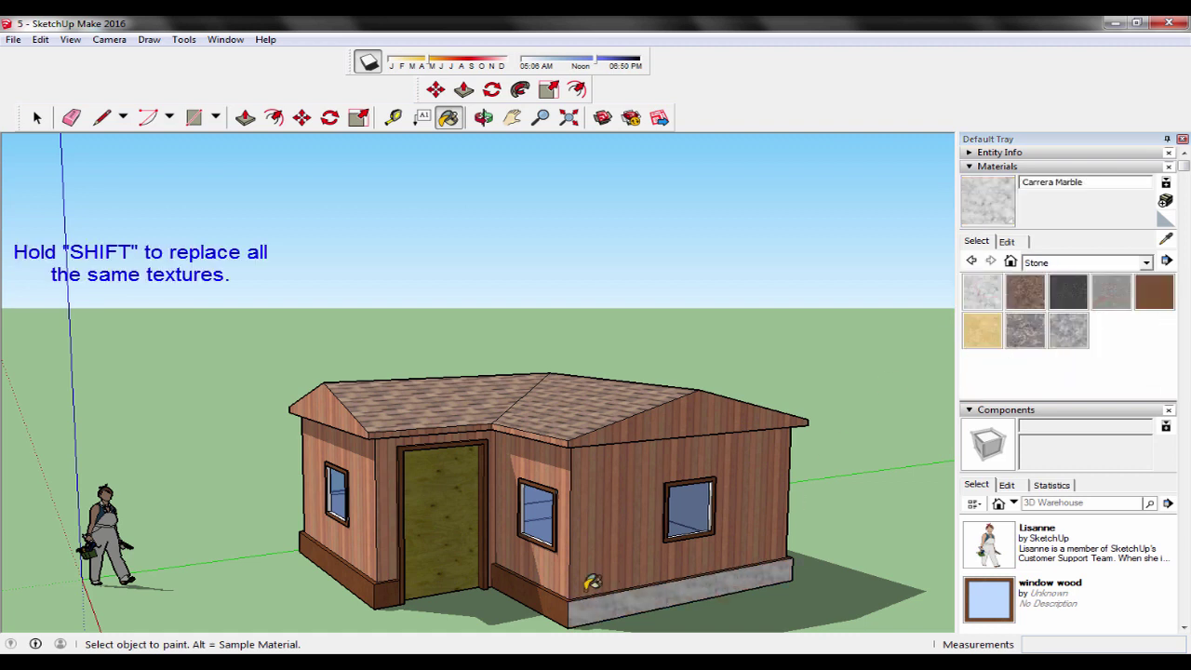
shift+click(536, 597)
scroll(423, 606, up, 2)
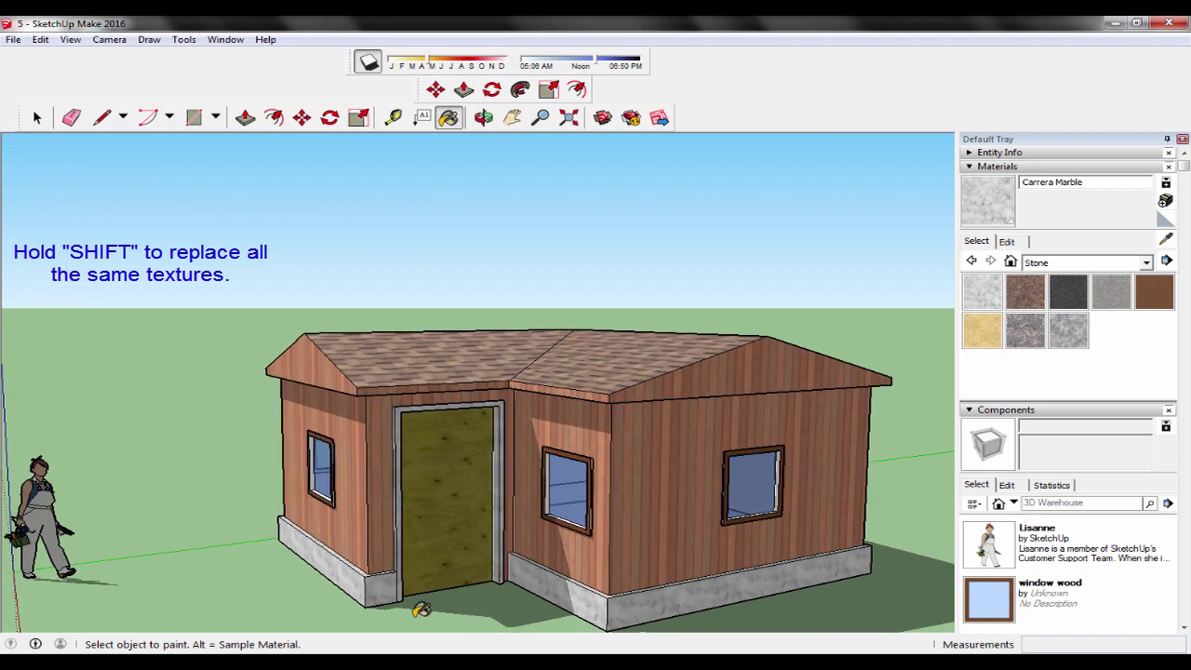
scroll(424, 606, up, 3)
scroll(429, 607, up, 2)
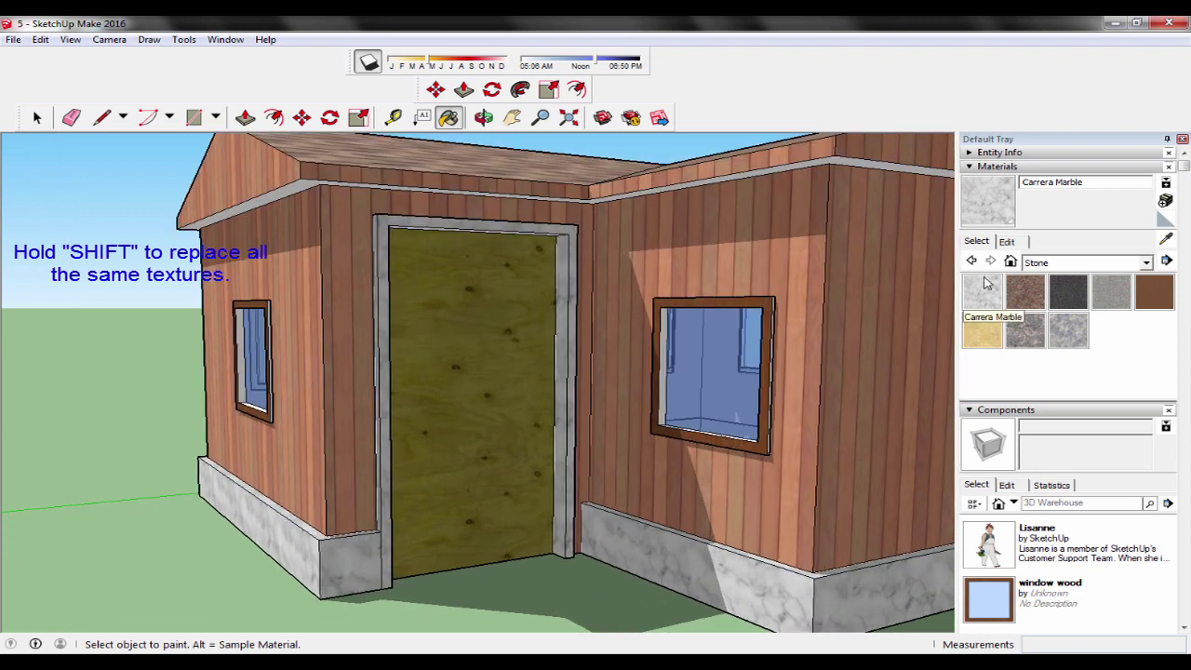
- Pick Wood Veneer 01 and paint the door's side jambs and front trim
click(970, 260)
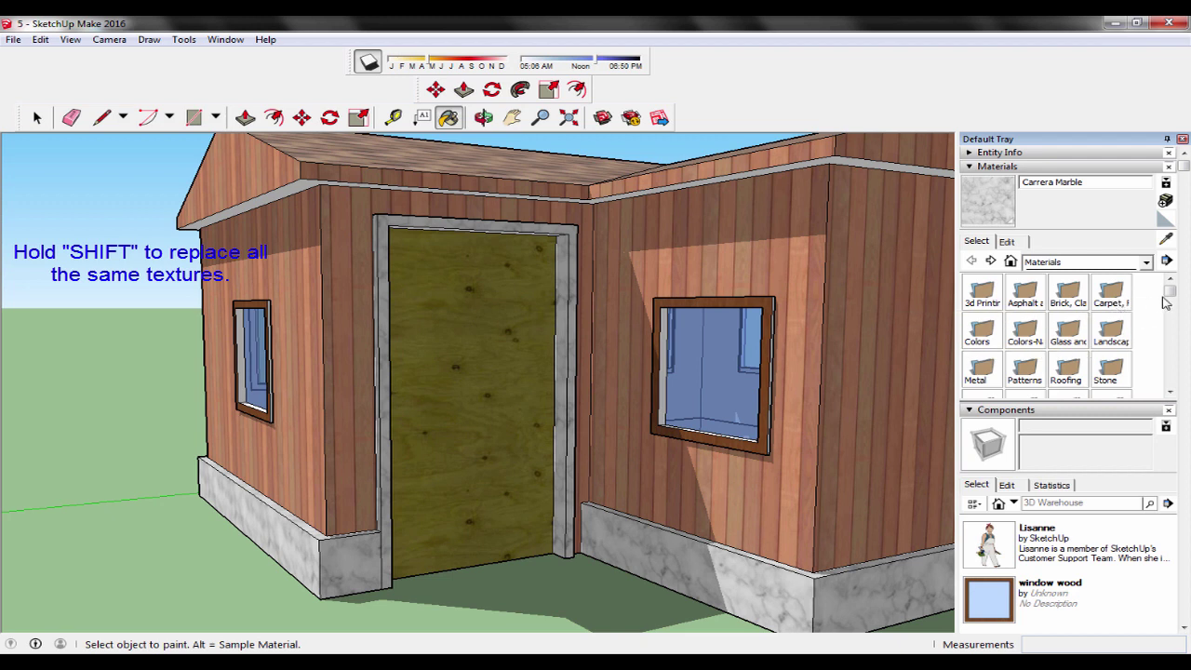
scroll(1135, 335, down, 2)
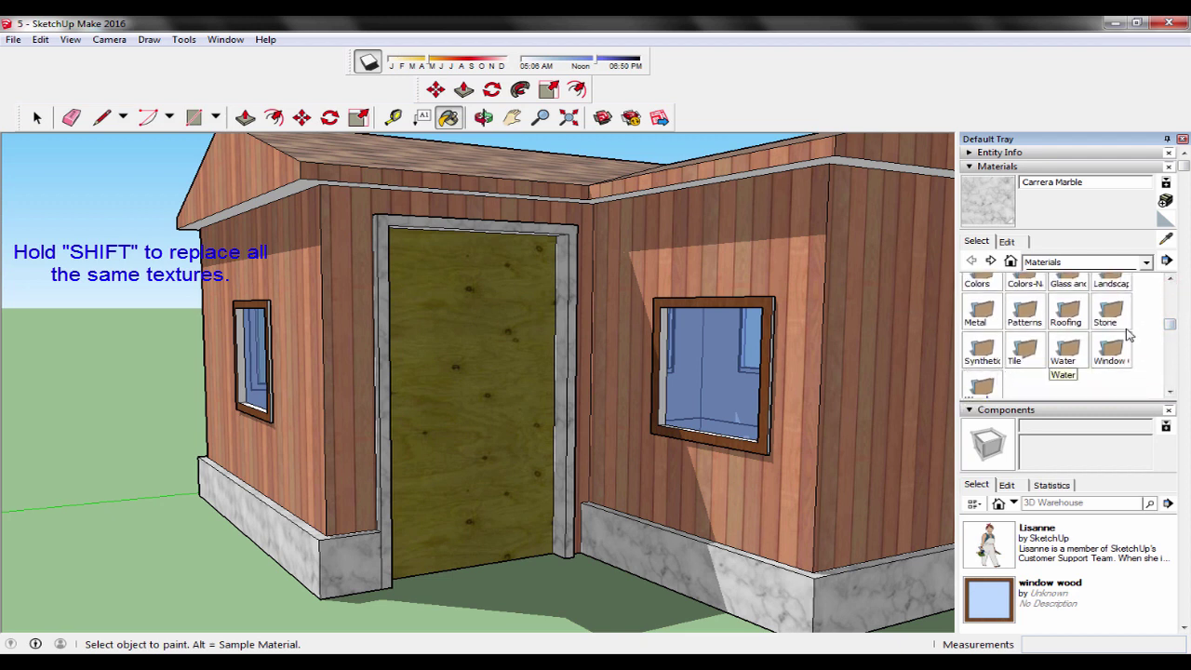
drag(1171, 323, 1154, 342)
click(983, 373)
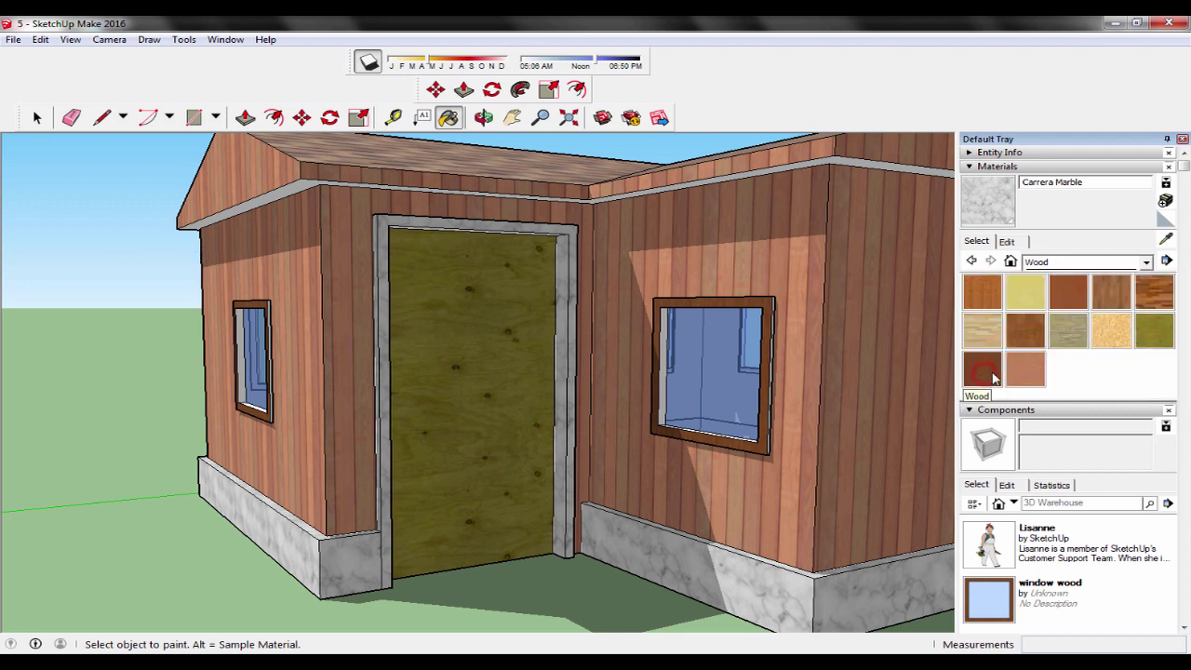
click(983, 368)
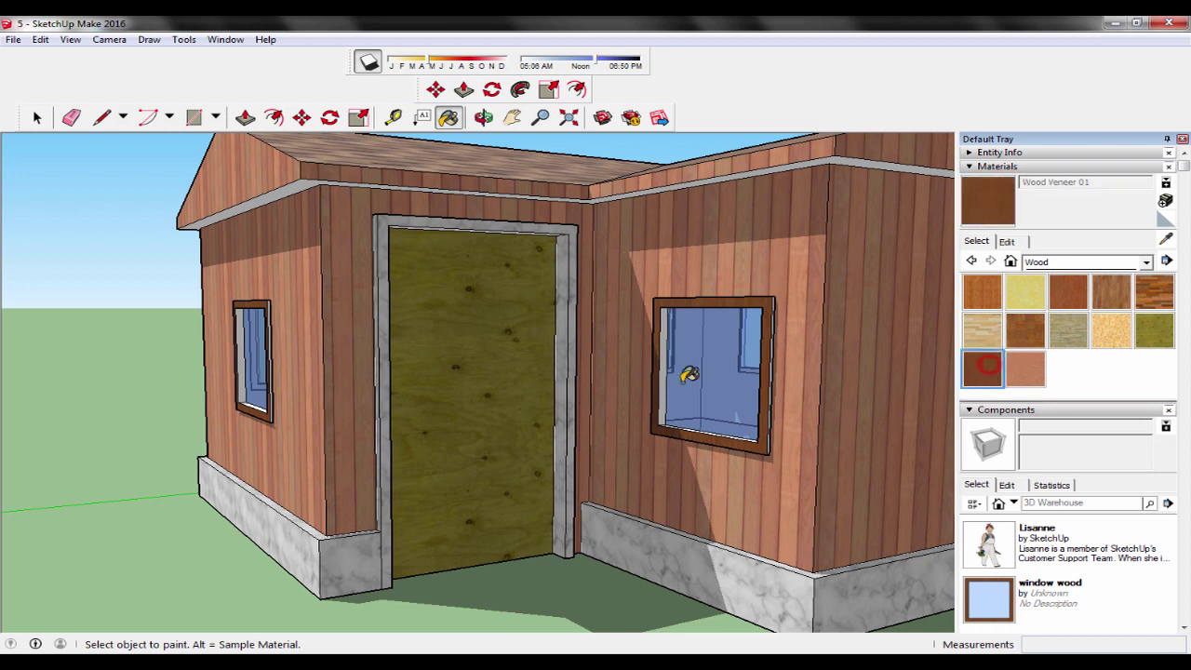
click(567, 365)
click(571, 366)
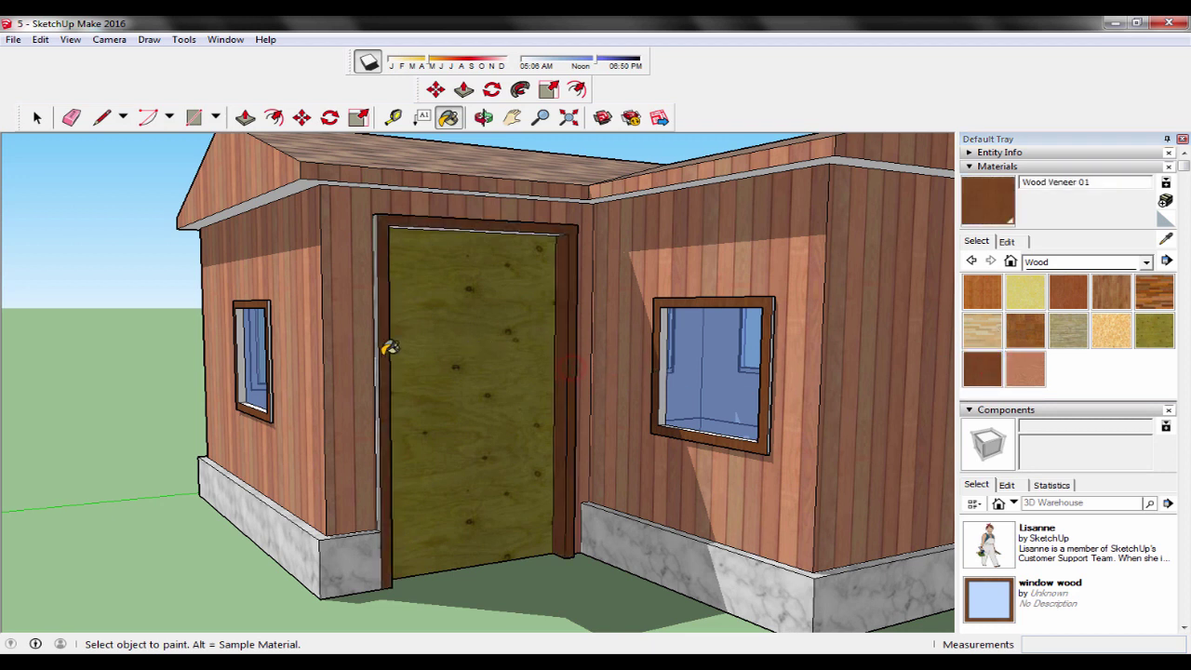
click(378, 367)
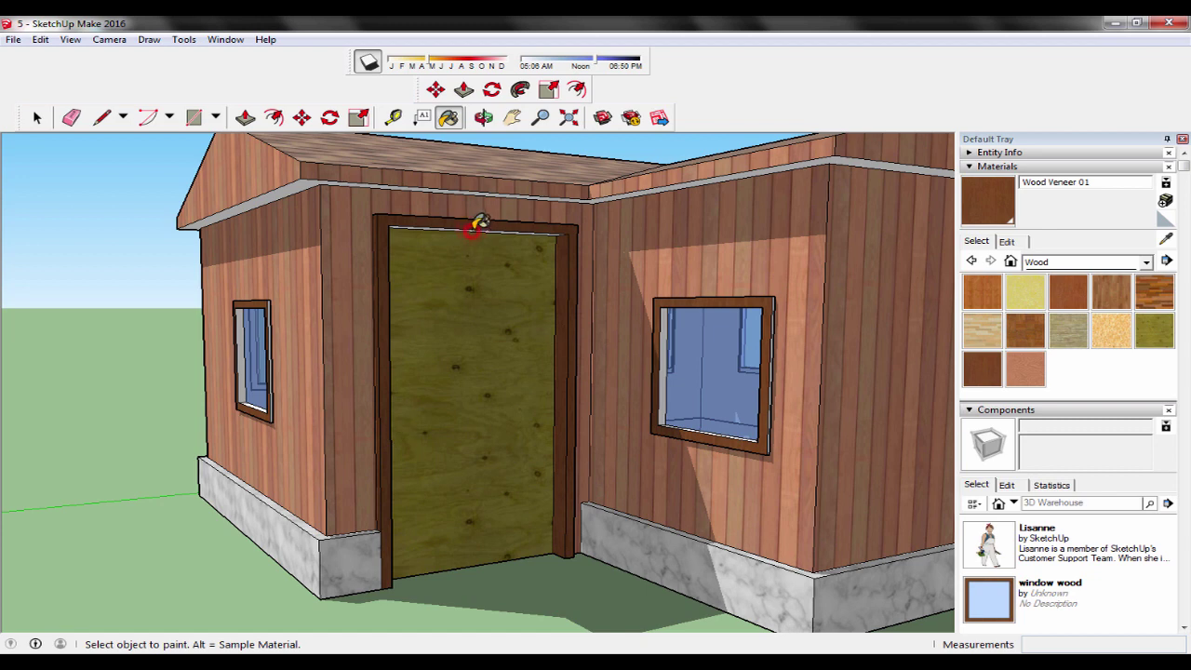
- Paint the underside and top of the door's top trim in Wood Veneer 01
mouse_move(481, 257)
middle_down()
mouse_move(487, 248)
mouse_move(478, 271)
mouse_move(485, 183)
mouse_move(487, 478)
mouse_move(482, 326)
middle_up()
click(481, 201)
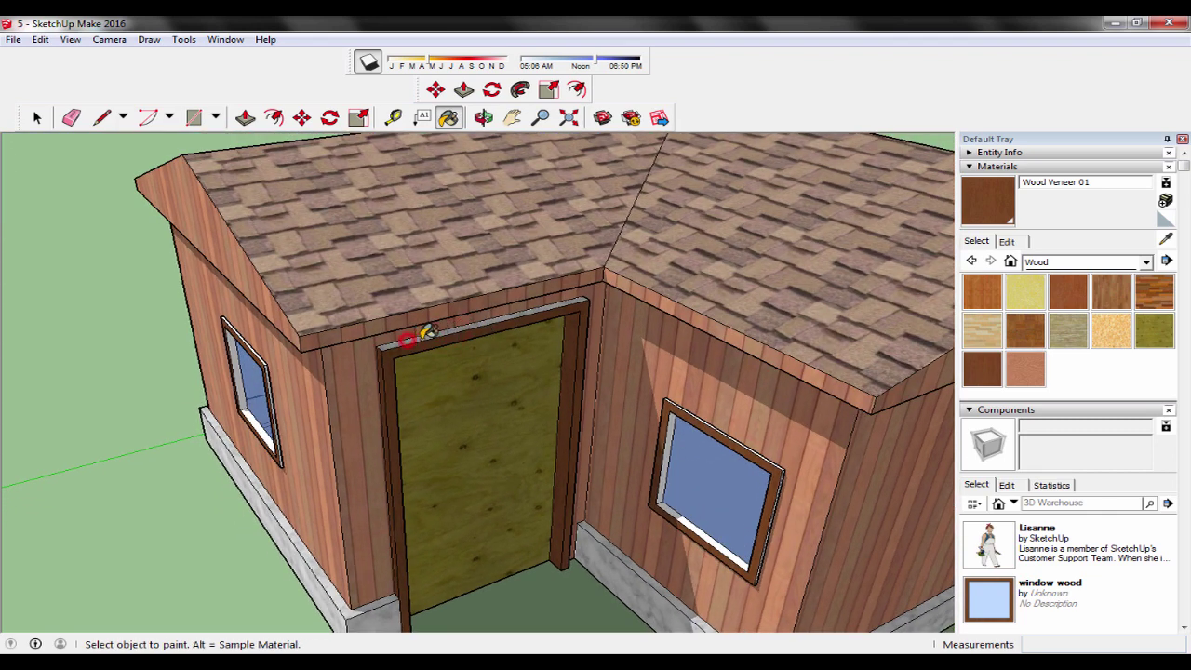
scroll(430, 328, up, 5)
click(442, 318)
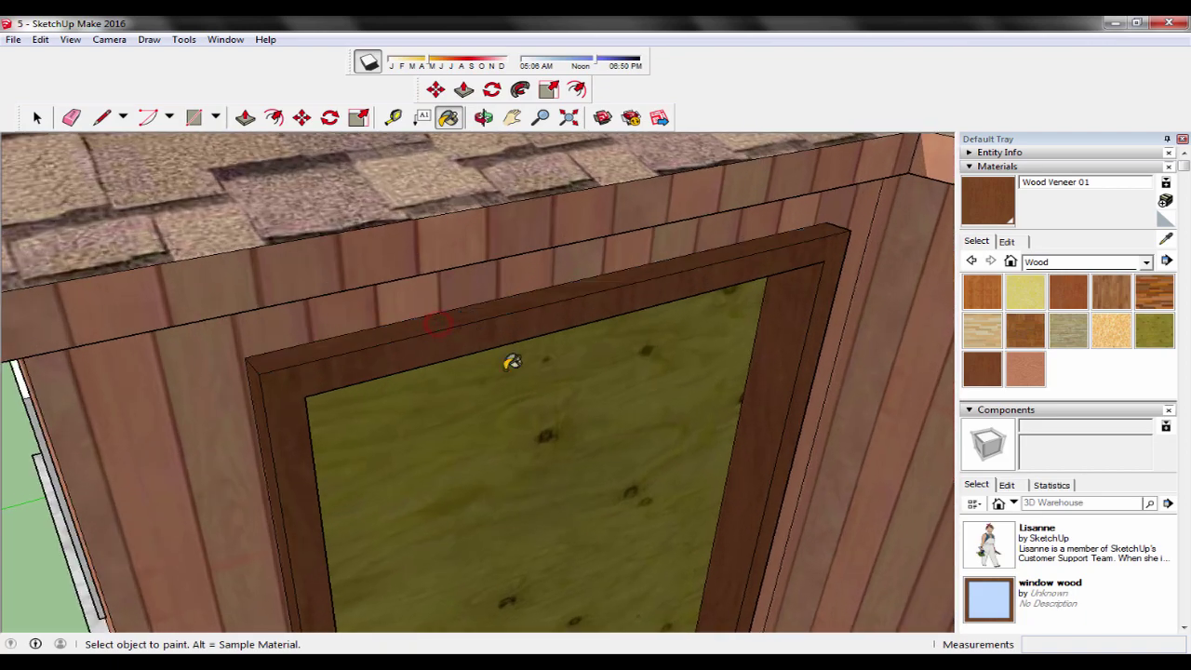
scroll(596, 478, down, 3)
scroll(633, 527, down, 4)
mouse_move(633, 527)
middle_down()
mouse_move(649, 527)
mouse_move(612, 424)
mouse_move(633, 514)
mouse_move(559, 512)
mouse_move(819, 537)
mouse_move(444, 568)
middle_up()
scroll(609, 423, down, 3)
scroll(618, 425, down, 2)
scroll(633, 514, down, 3)
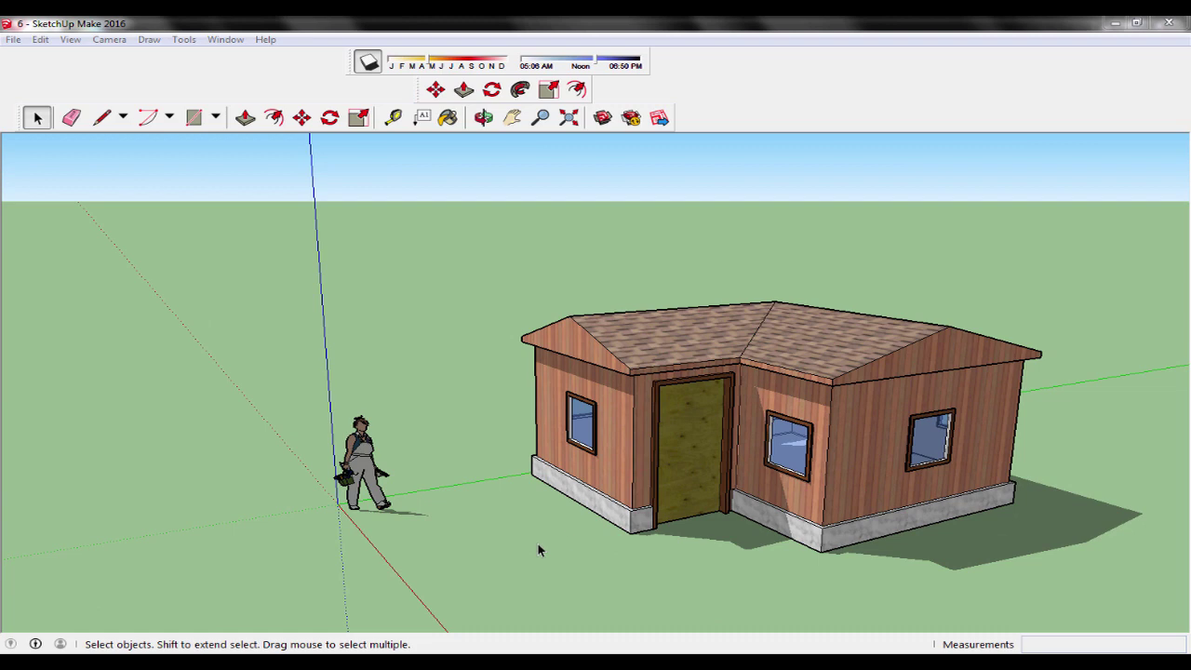
- From below ground, offset the house's bottom face outward to outline the surrounding paving
middle_drag(538, 546, 550, 609)
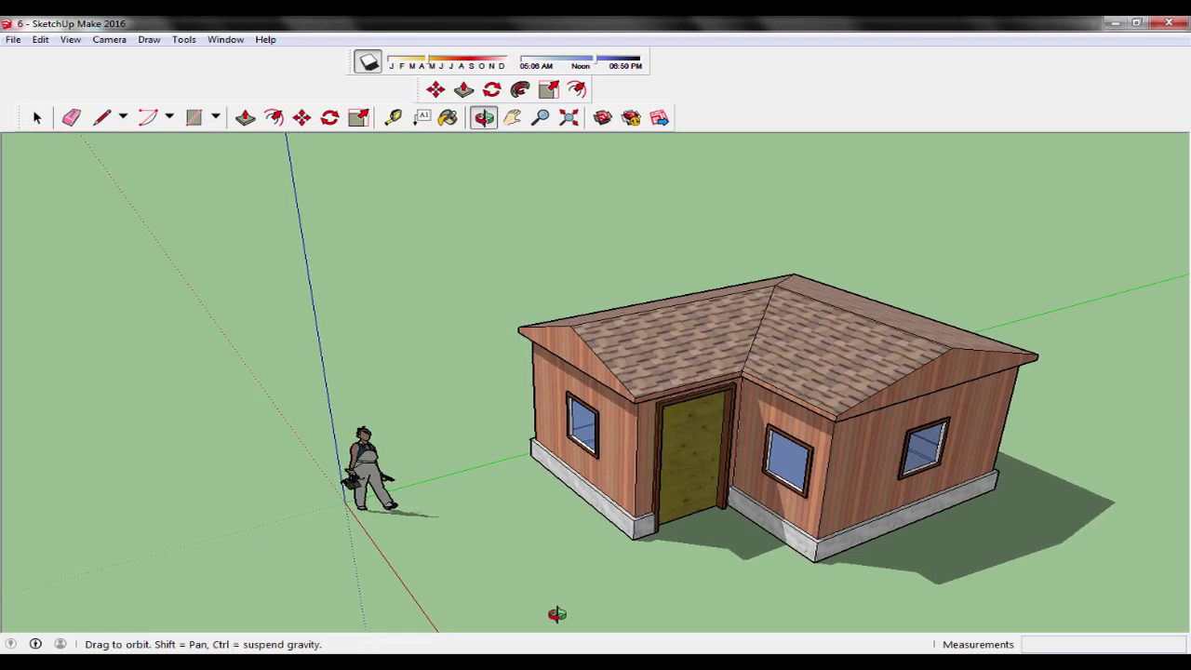
scroll(752, 559, up, 2)
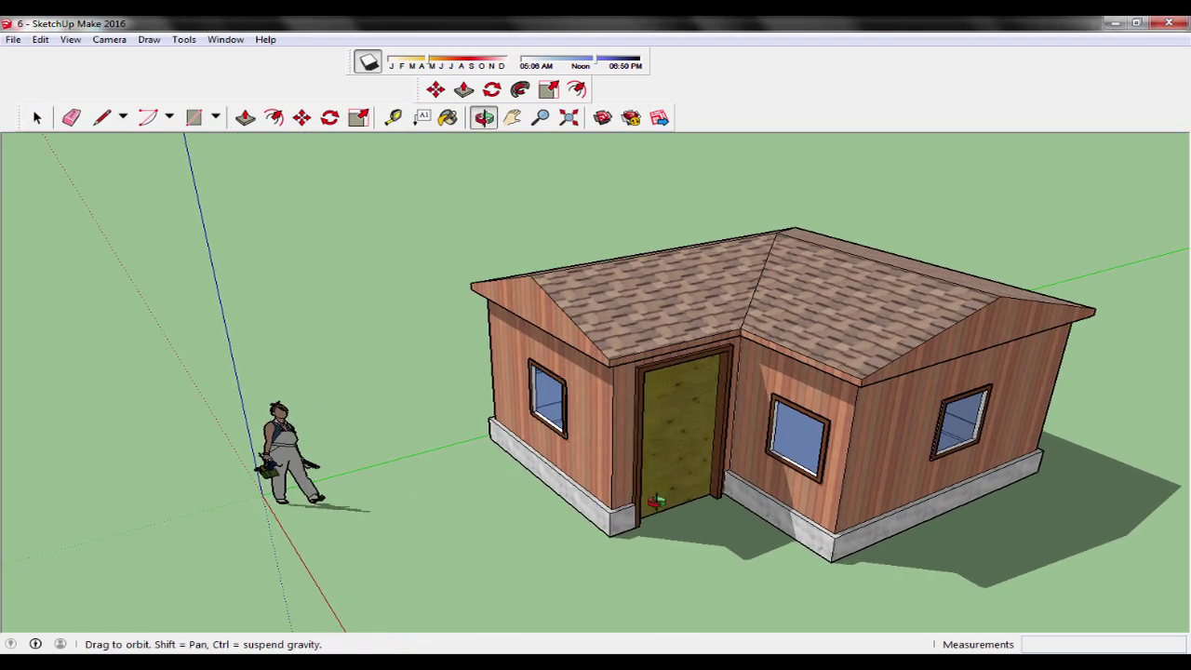
mouse_move(647, 555)
middle_down()
mouse_move(779, 540)
mouse_move(709, 348)
mouse_move(370, 159)
middle_up()
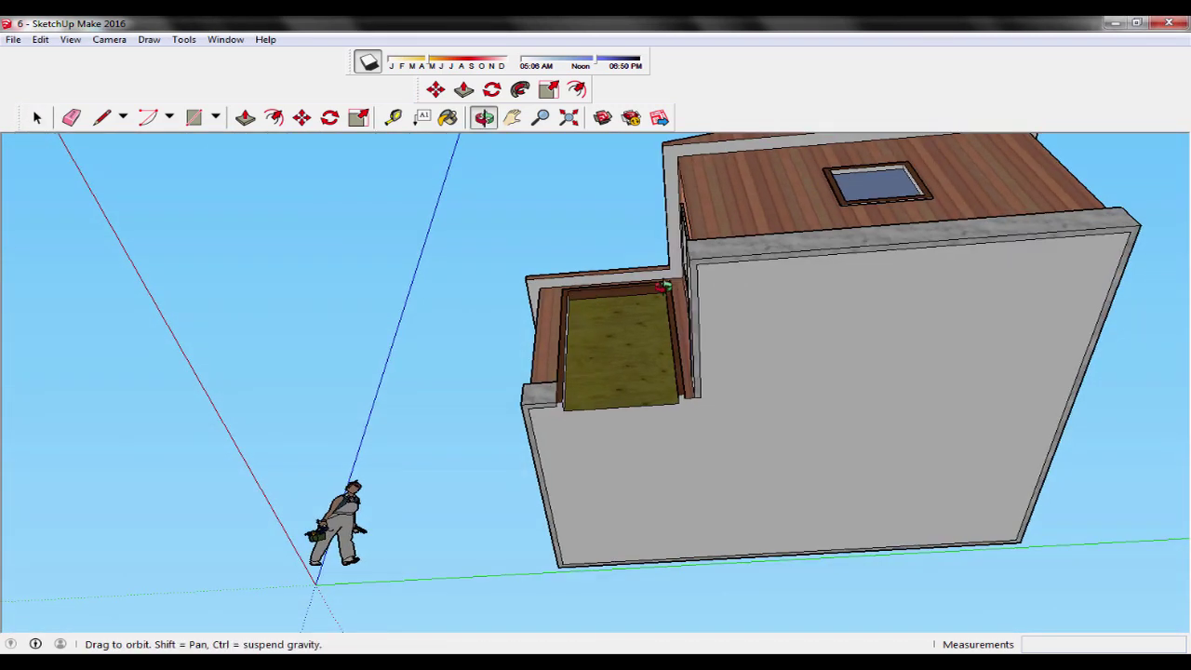
click(273, 118)
click(873, 373)
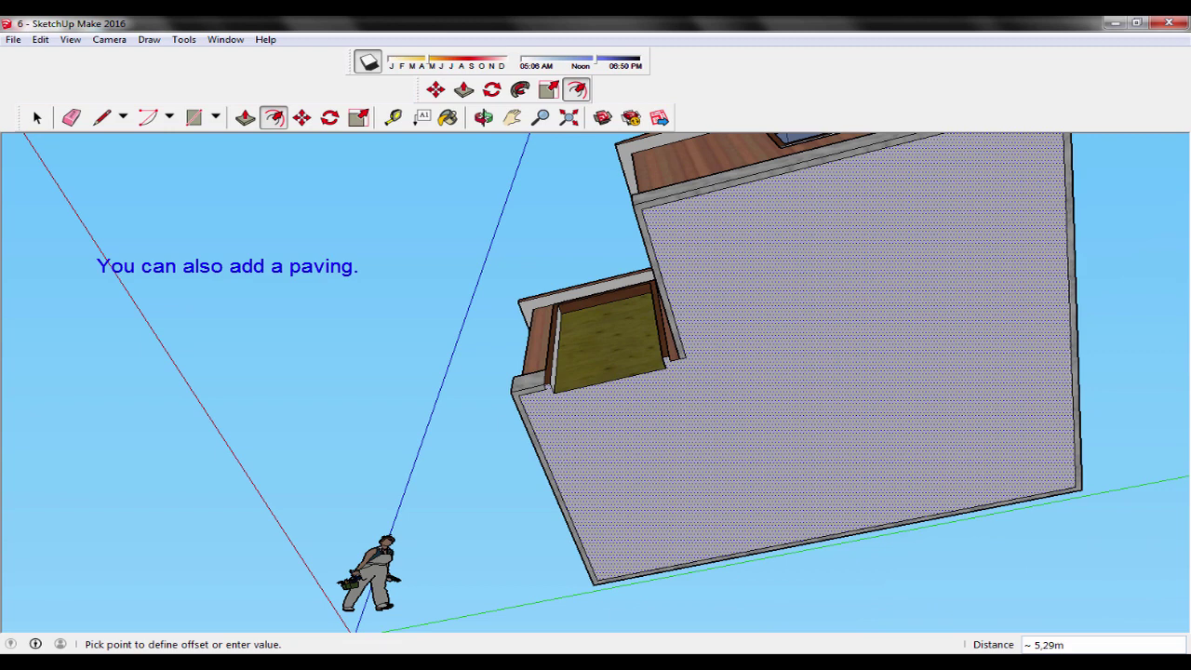
middle_drag(931, 596, 982, 631)
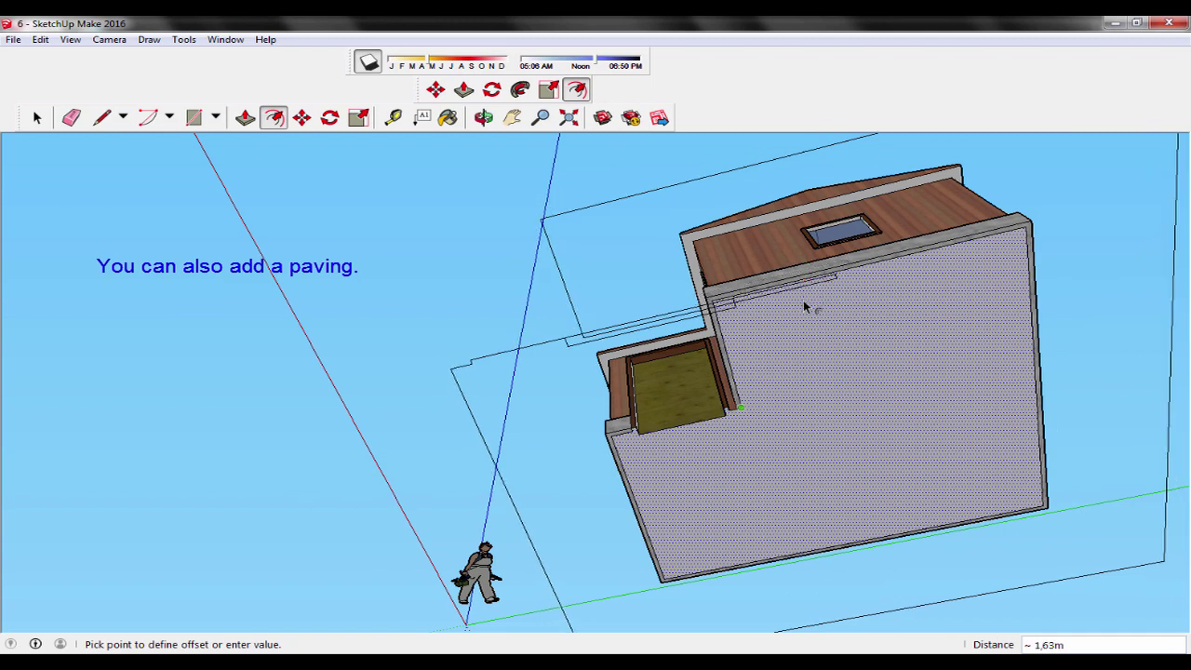
click(804, 300)
mouse_move(467, 315)
middle_down()
mouse_move(541, 435)
mouse_move(646, 524)
middle_up()
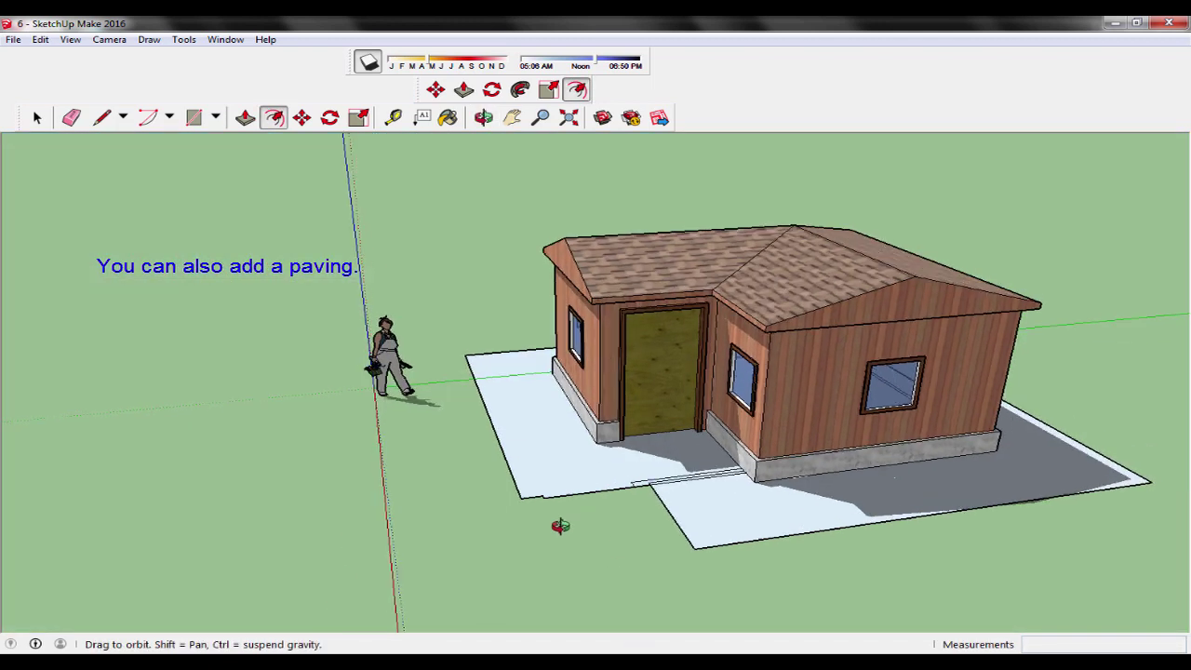
scroll(646, 524, up, 1)
scroll(589, 416, up, 3)
- Erase the stray paving line near the door and draw a line closing the notched corner
scroll(588, 415, up, 1)
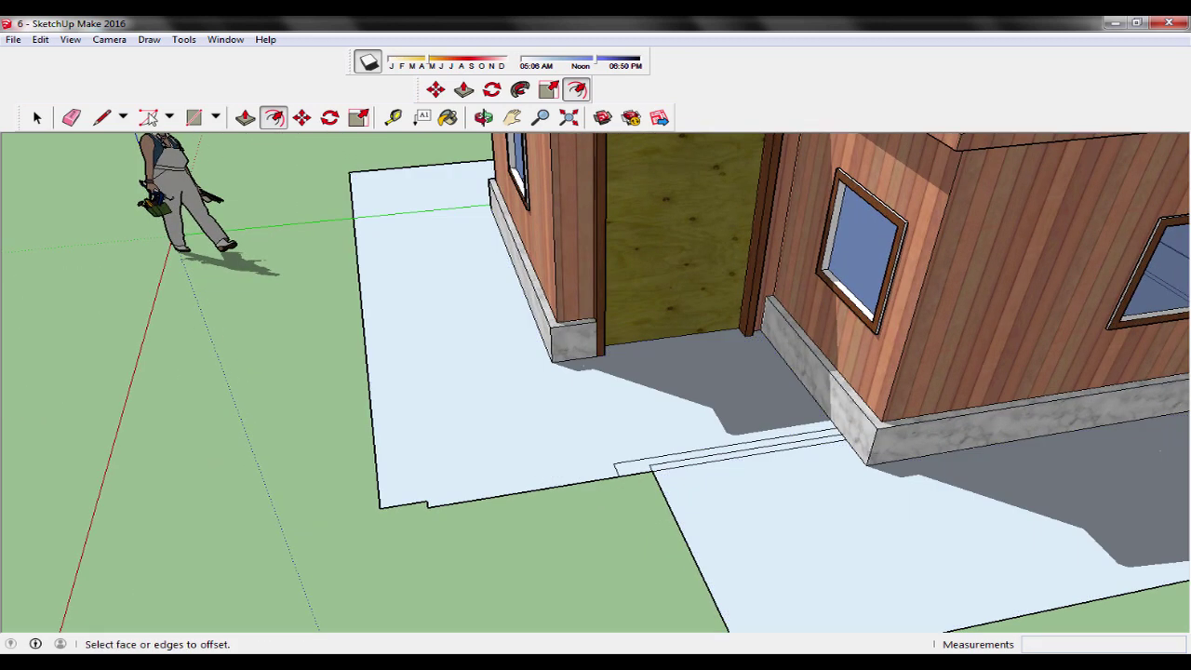
click(71, 117)
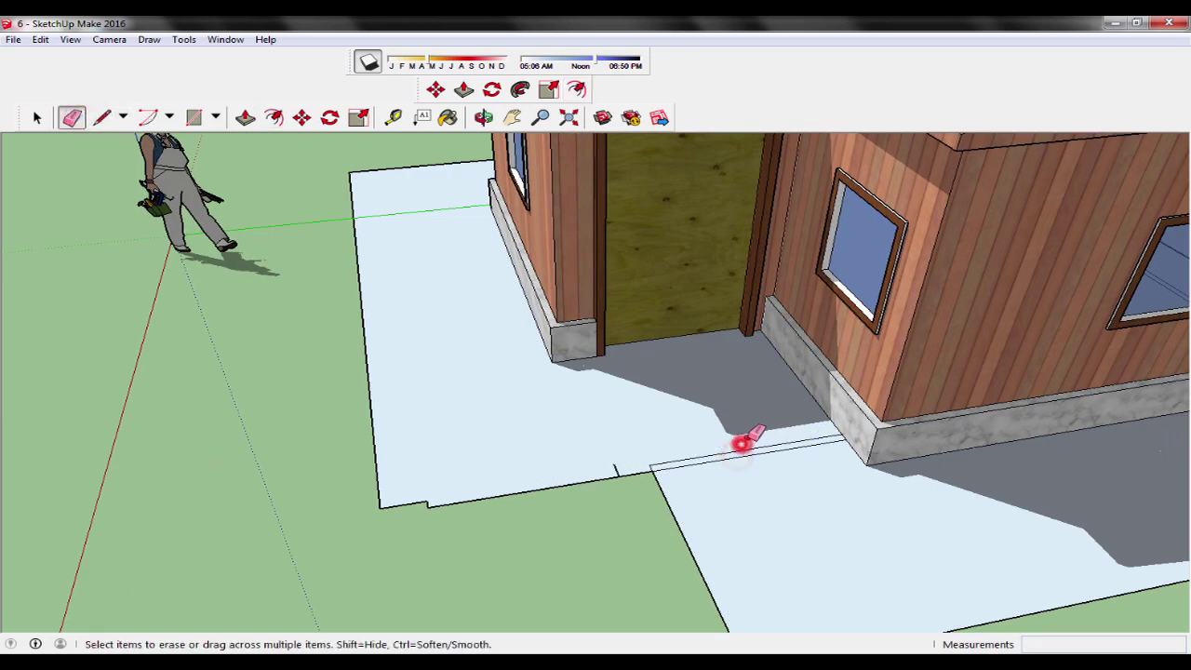
drag(759, 456, 760, 452)
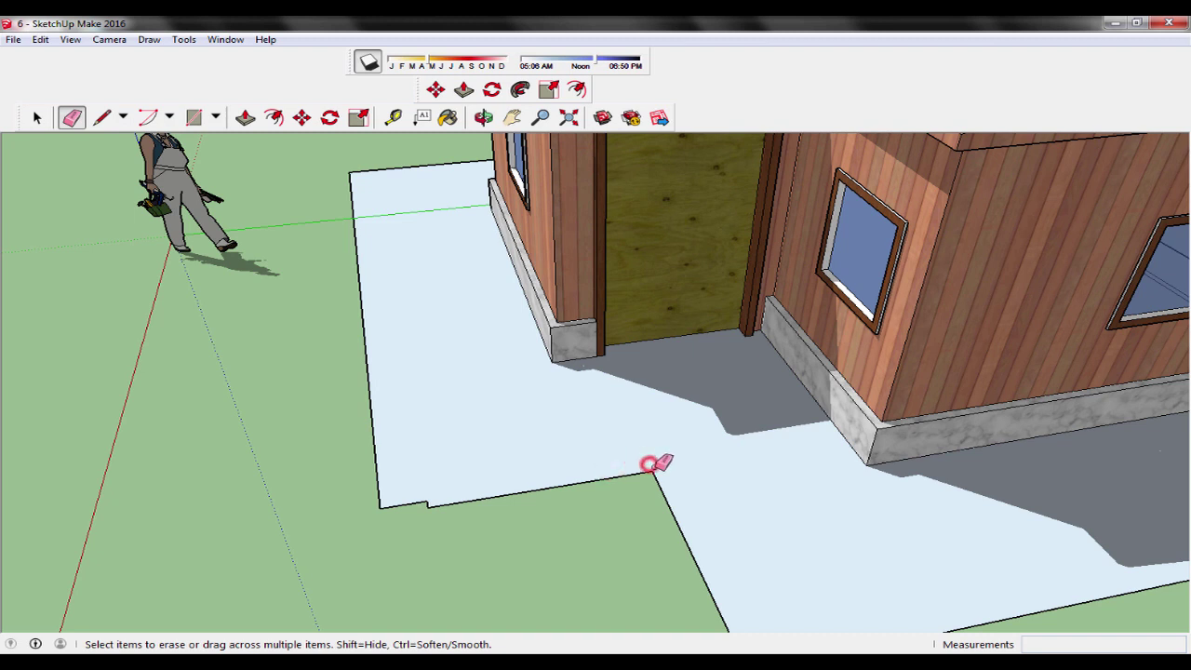
click(104, 118)
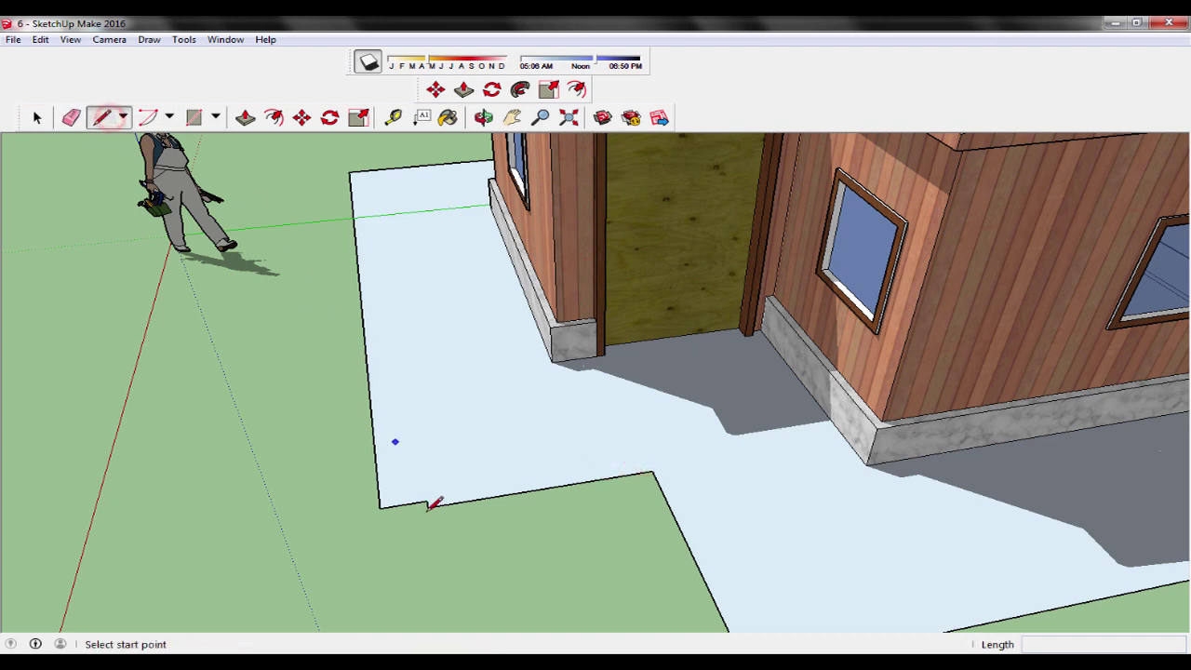
click(428, 507)
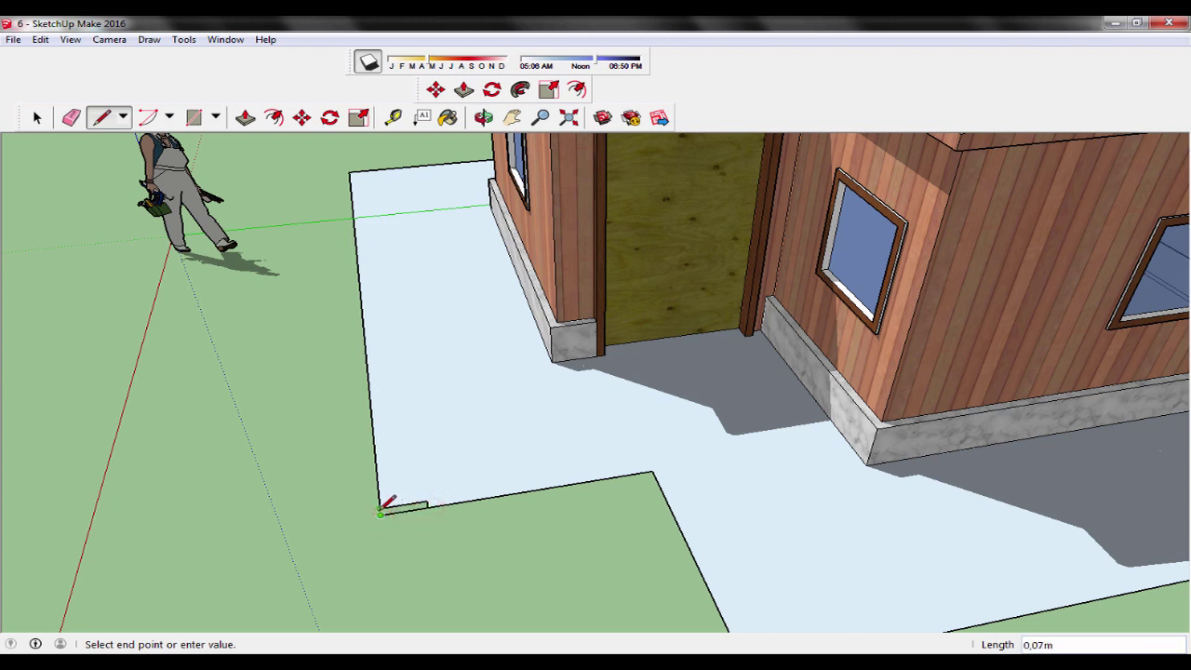
click(381, 510)
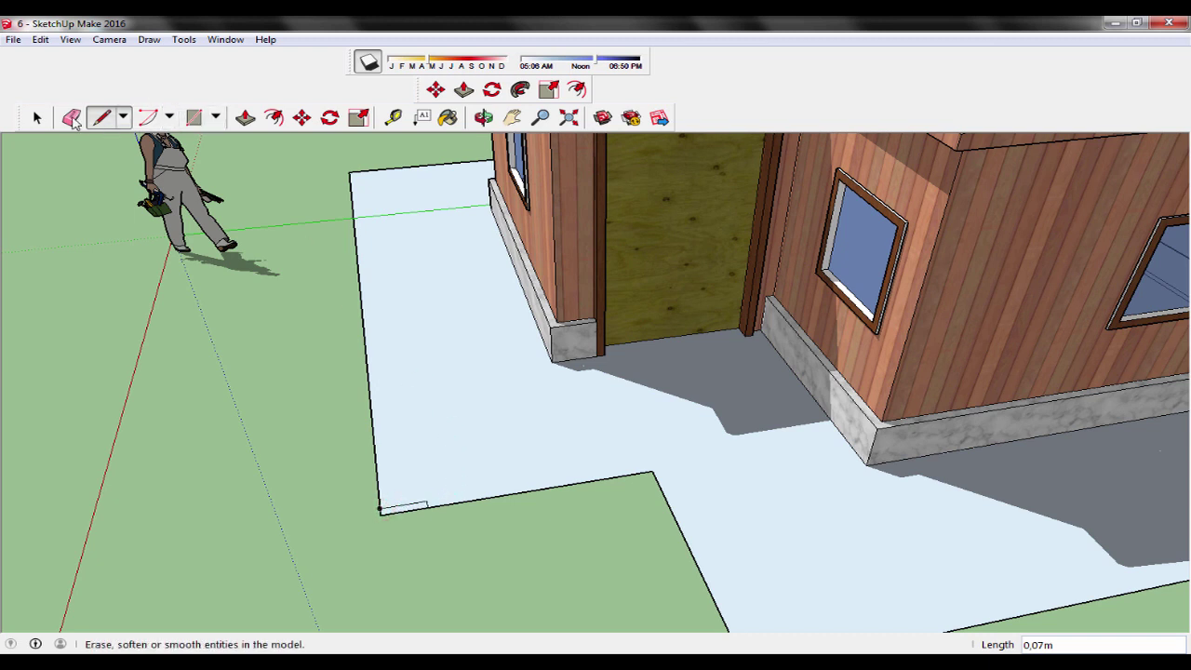
click(72, 120)
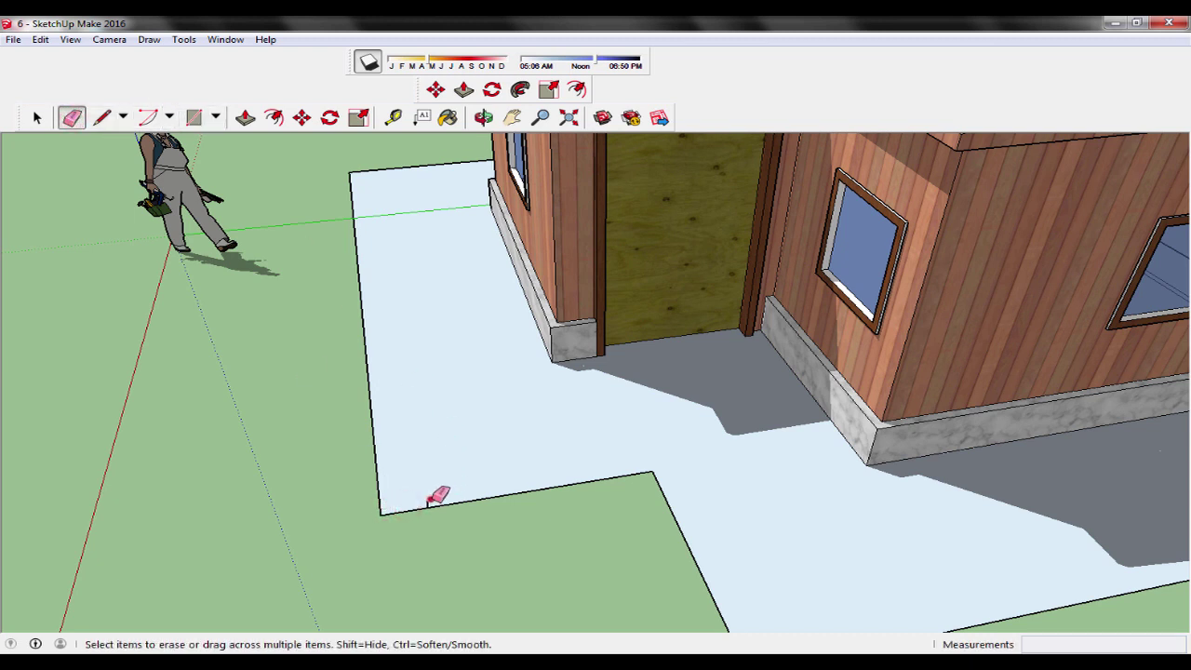
- Push/pull the paving face 0,25 m into a solid slab
middle_drag(606, 551, 606, 385)
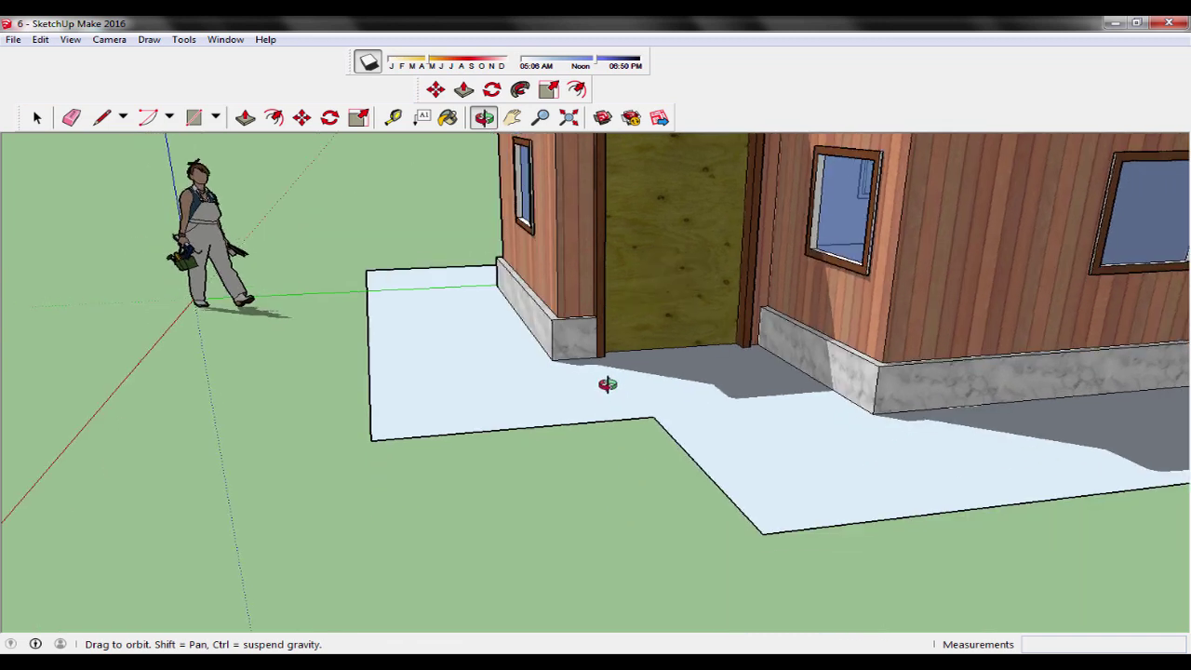
mouse_move(628, 466)
middle_down()
mouse_move(653, 384)
mouse_move(547, 337)
middle_up()
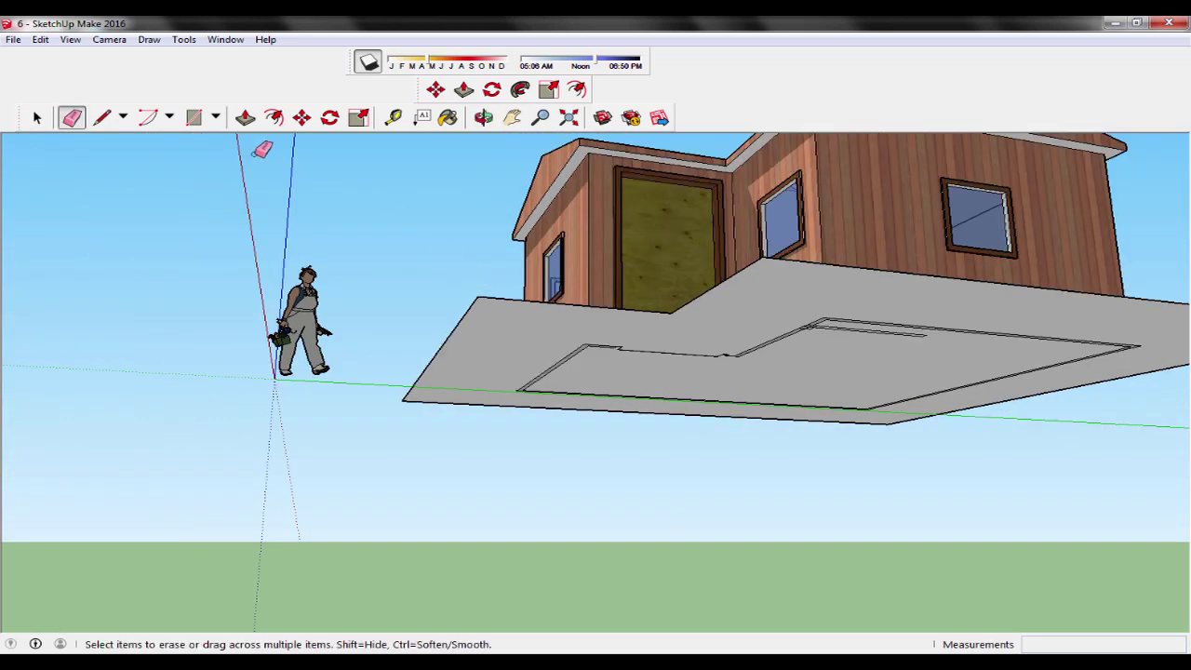
click(245, 118)
click(735, 319)
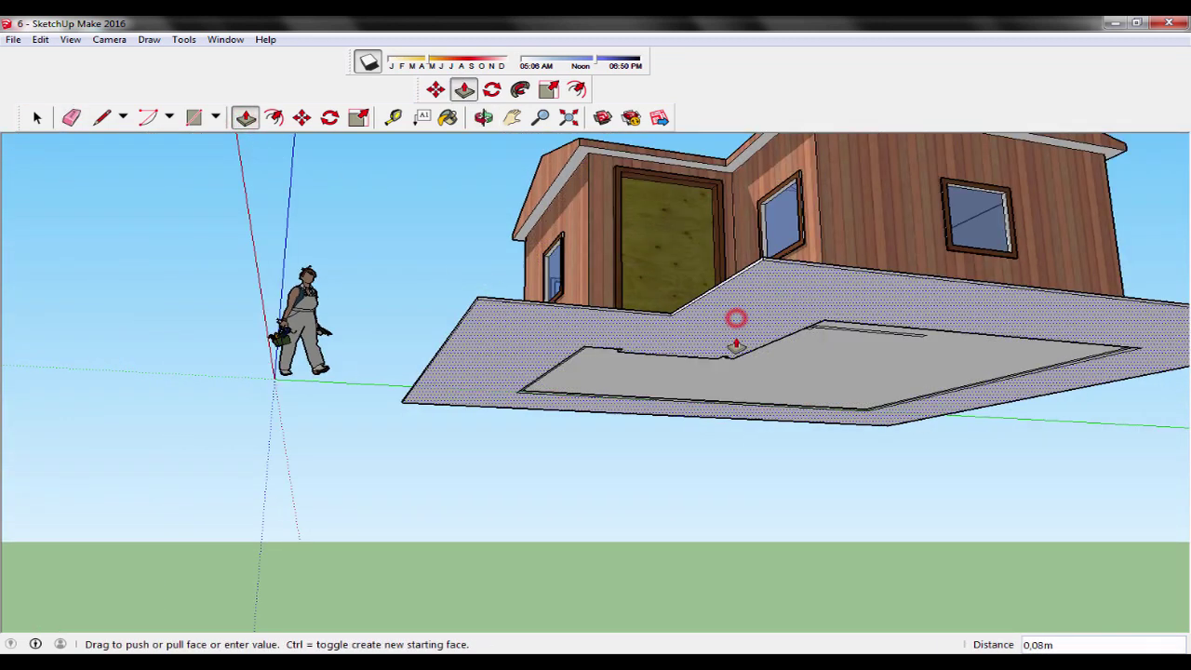
text(0,25)
key(Return)
click(734, 335)
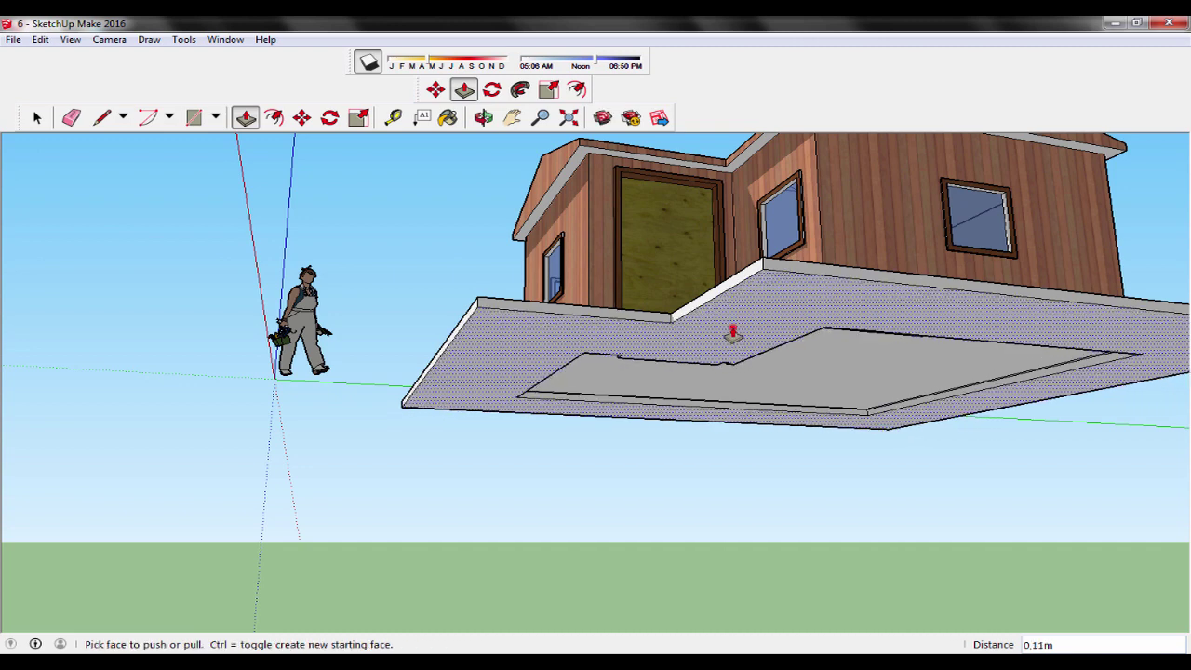
mouse_move(686, 434)
middle_down()
mouse_move(725, 584)
mouse_move(715, 625)
middle_up()
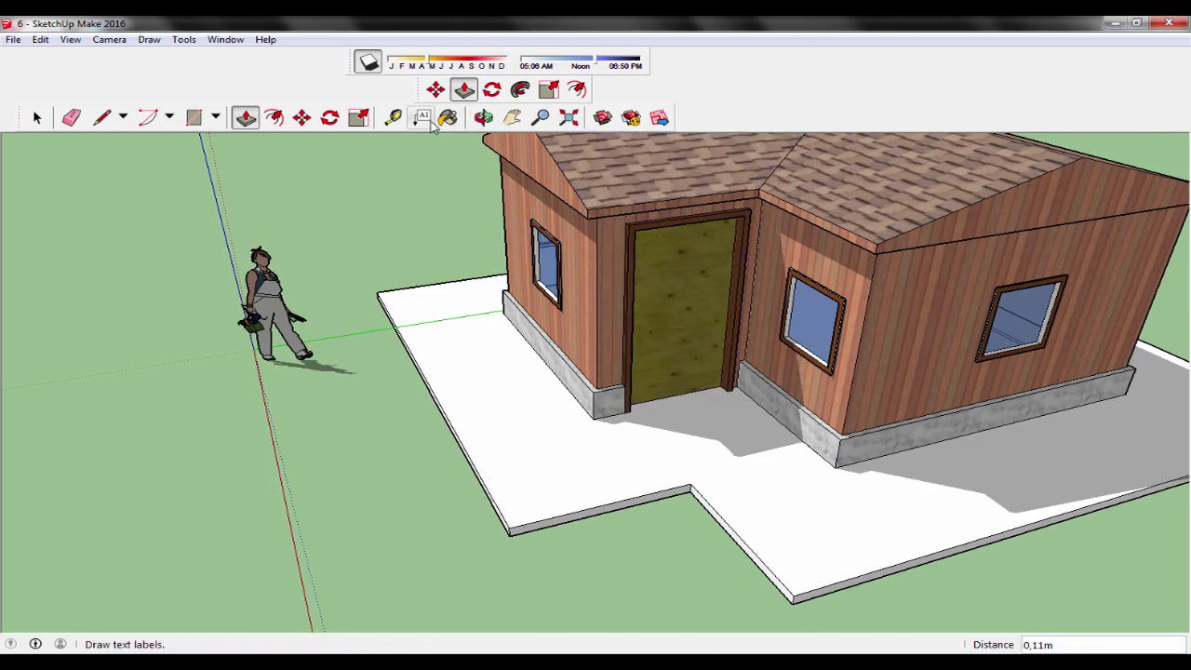
- Browse the material categories to the Landscaping, Fencing and Vegetation collection
click(457, 118)
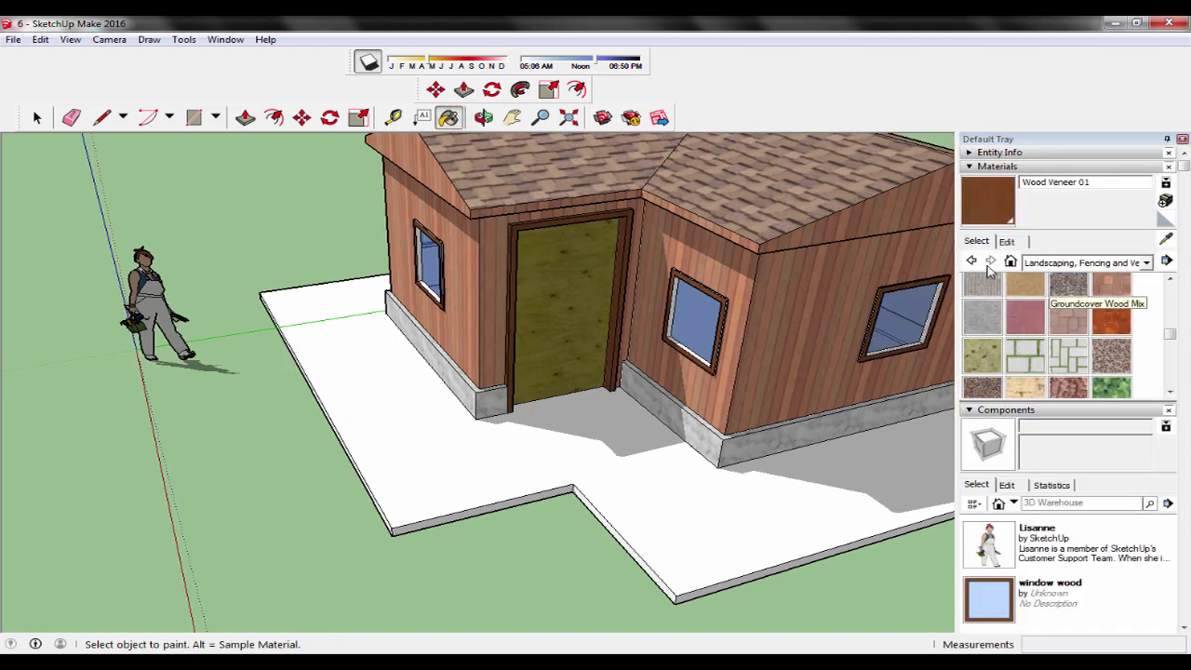
click(971, 262)
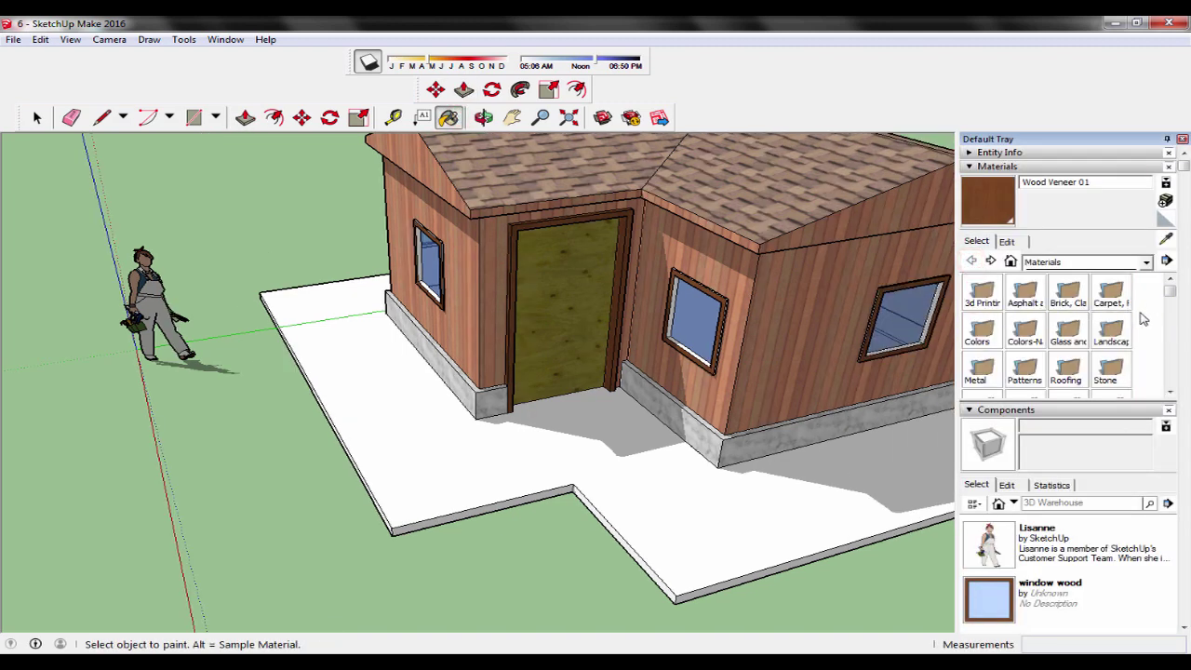
drag(1171, 294, 1172, 303)
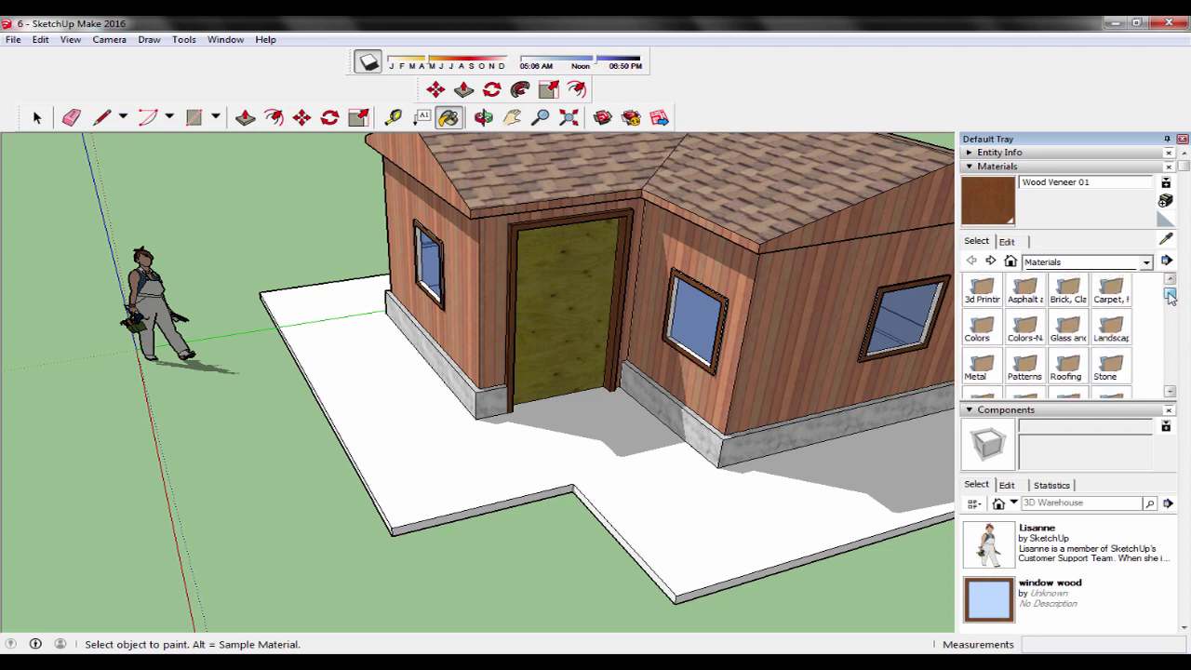
click(1112, 296)
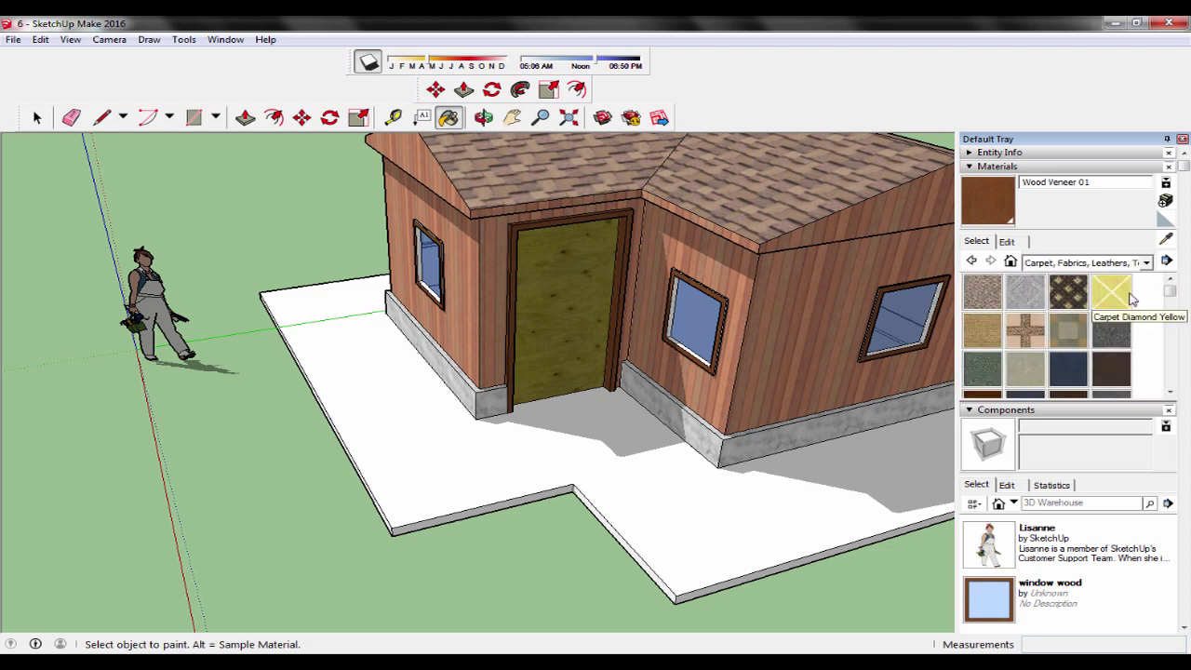
click(973, 264)
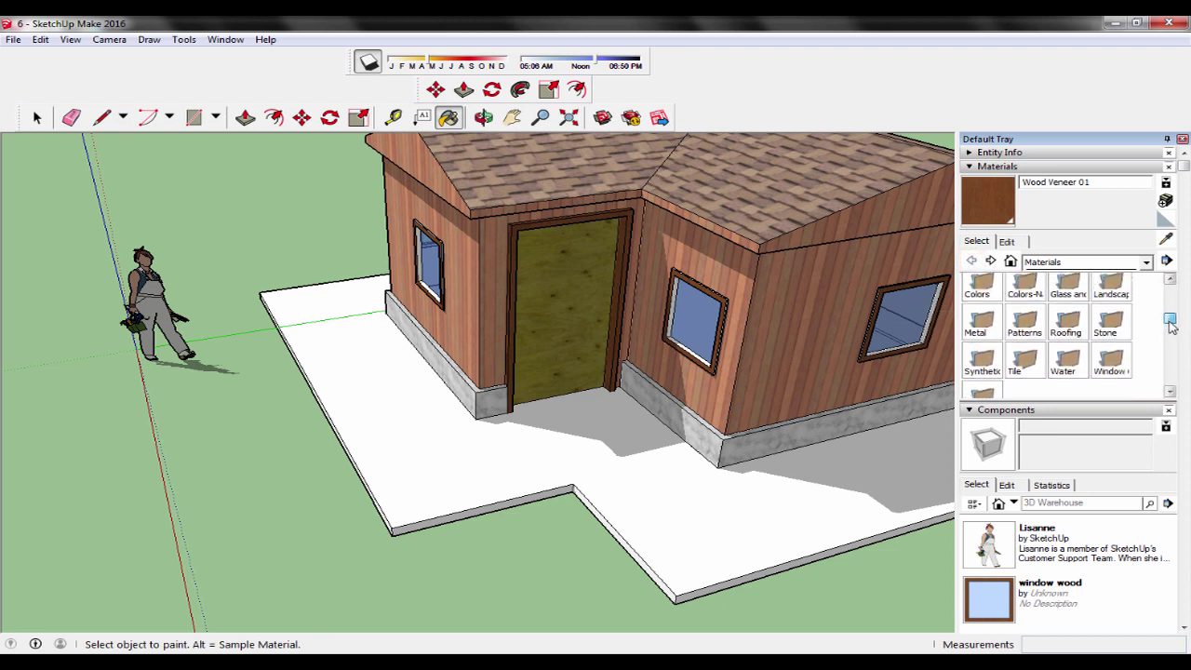
drag(1170, 321, 1166, 298)
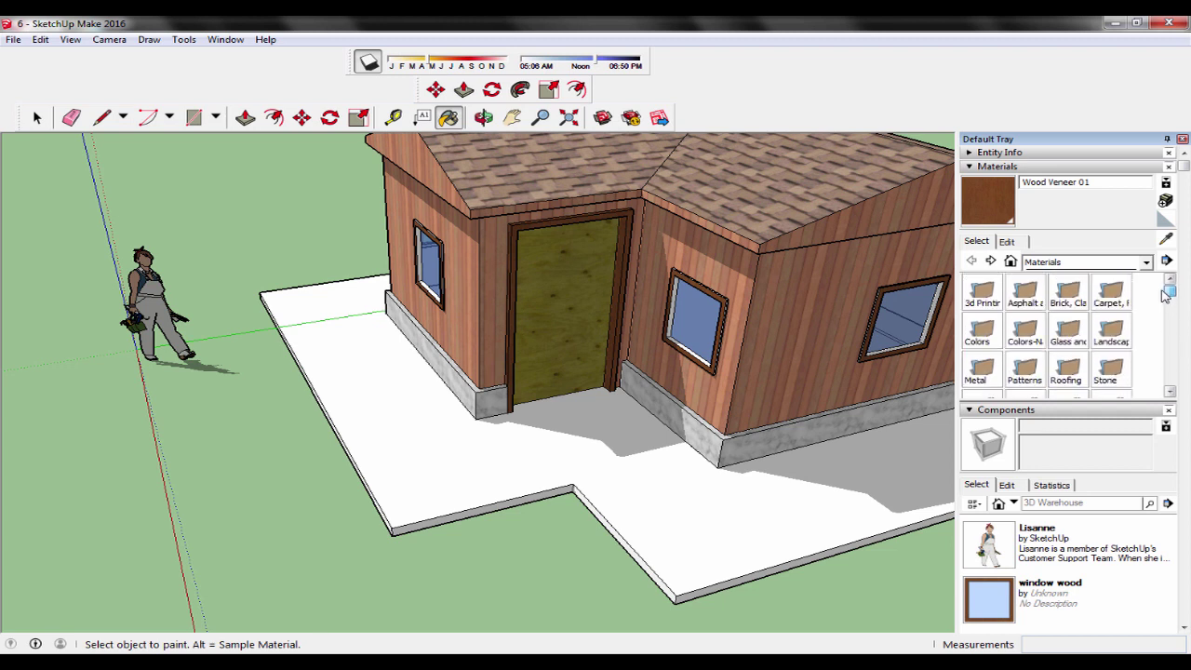
click(1114, 327)
drag(1169, 294, 1179, 349)
scroll(1133, 331, down, 1)
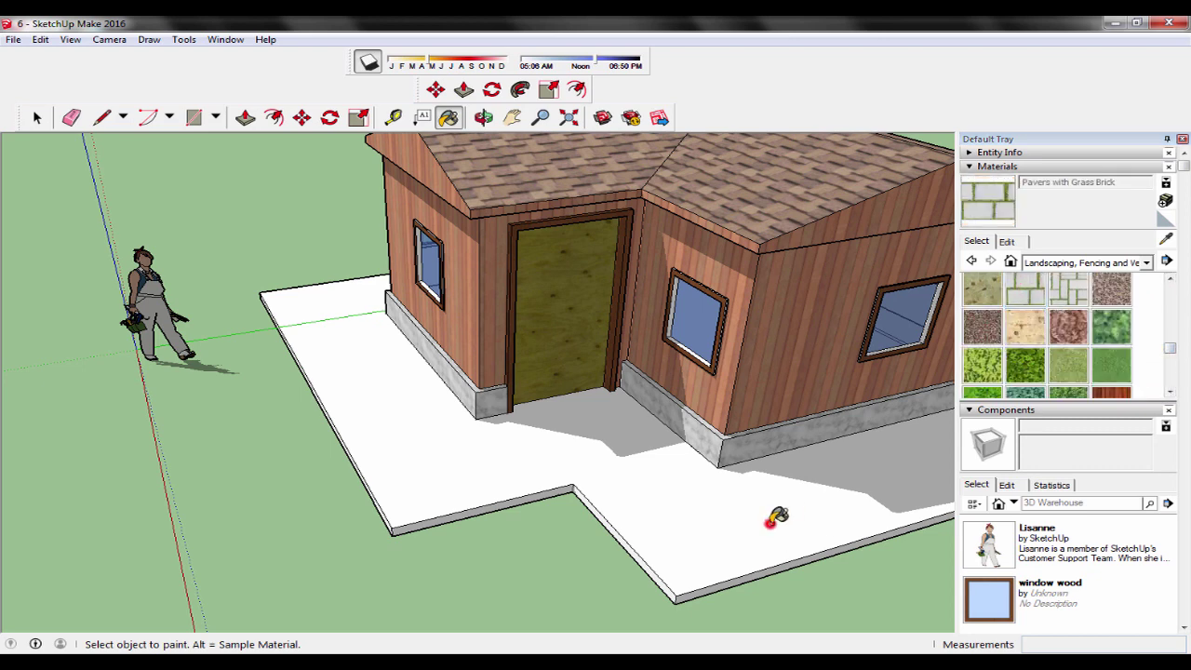
- Paint the slab top with Pavers with Grass Herringbone, replacing the Grass Brick trial
click(771, 523)
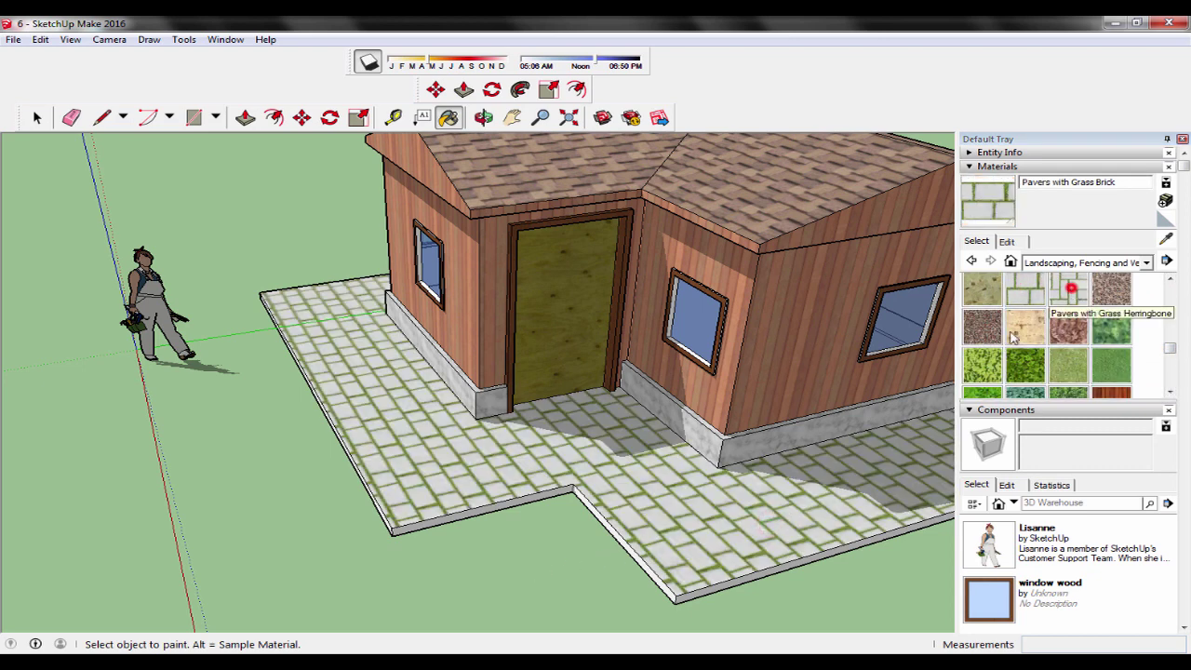
click(1069, 288)
click(795, 501)
mouse_move(573, 588)
middle_down()
mouse_move(748, 490)
mouse_move(755, 500)
mouse_move(730, 537)
mouse_move(616, 583)
mouse_move(564, 585)
mouse_move(620, 540)
mouse_move(730, 547)
middle_up()
key(b)
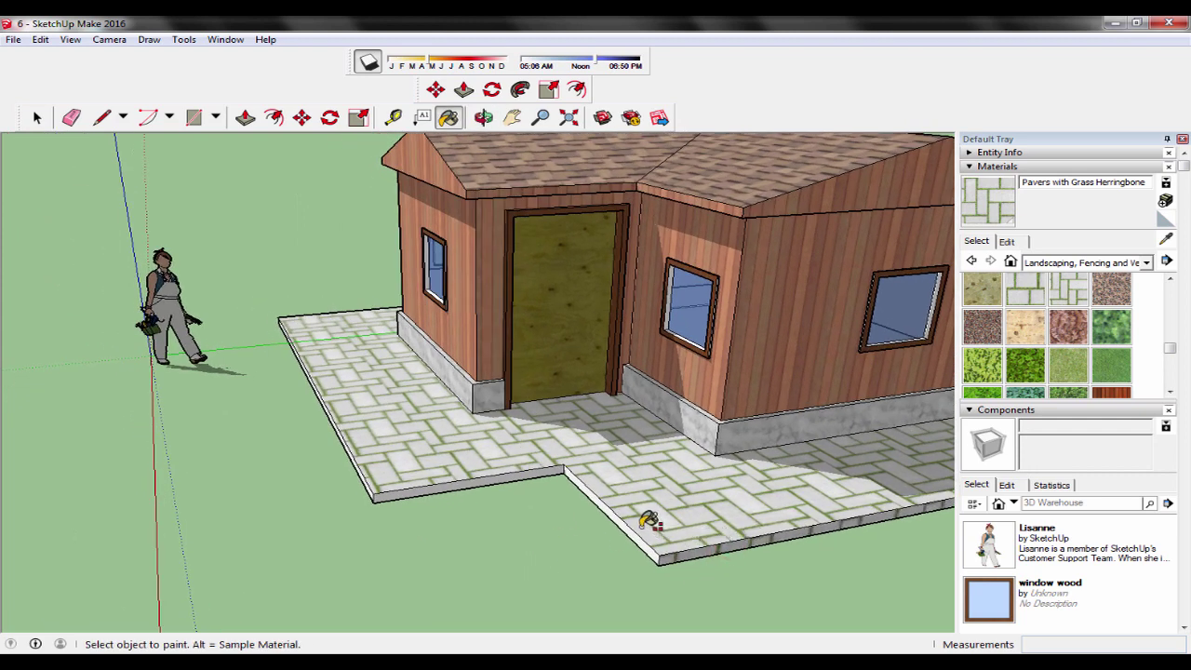
mouse_move(555, 549)
middle_down()
mouse_move(606, 500)
mouse_move(758, 500)
mouse_move(757, 524)
mouse_move(782, 516)
middle_up()
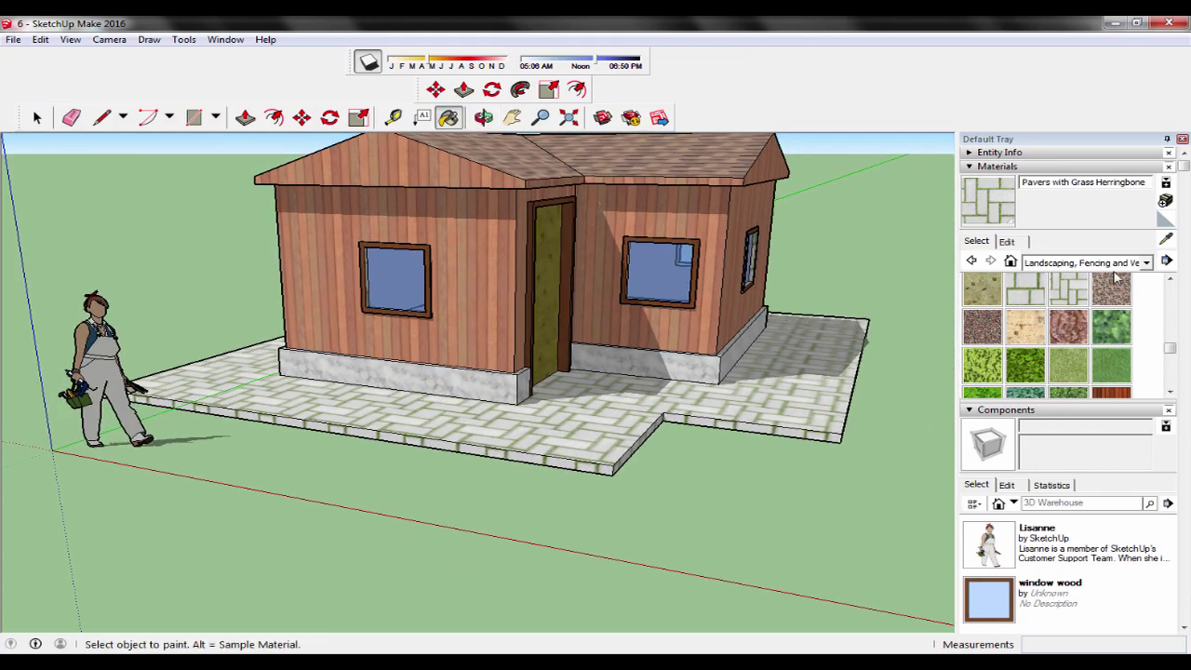
- Close the Default Tray and orbit out to see the whole herringbone-paved house
click(1183, 140)
mouse_move(1027, 341)
middle_down()
mouse_move(841, 372)
mouse_move(642, 379)
mouse_move(863, 412)
middle_up()
scroll(957, 413, down, 3)
mouse_move(958, 413)
middle_down()
mouse_move(1064, 380)
mouse_move(898, 411)
mouse_move(946, 404)
mouse_move(759, 393)
mouse_move(1018, 434)
mouse_move(580, 410)
mouse_move(979, 402)
mouse_move(816, 433)
mouse_move(381, 457)
mouse_move(224, 448)
middle_up()
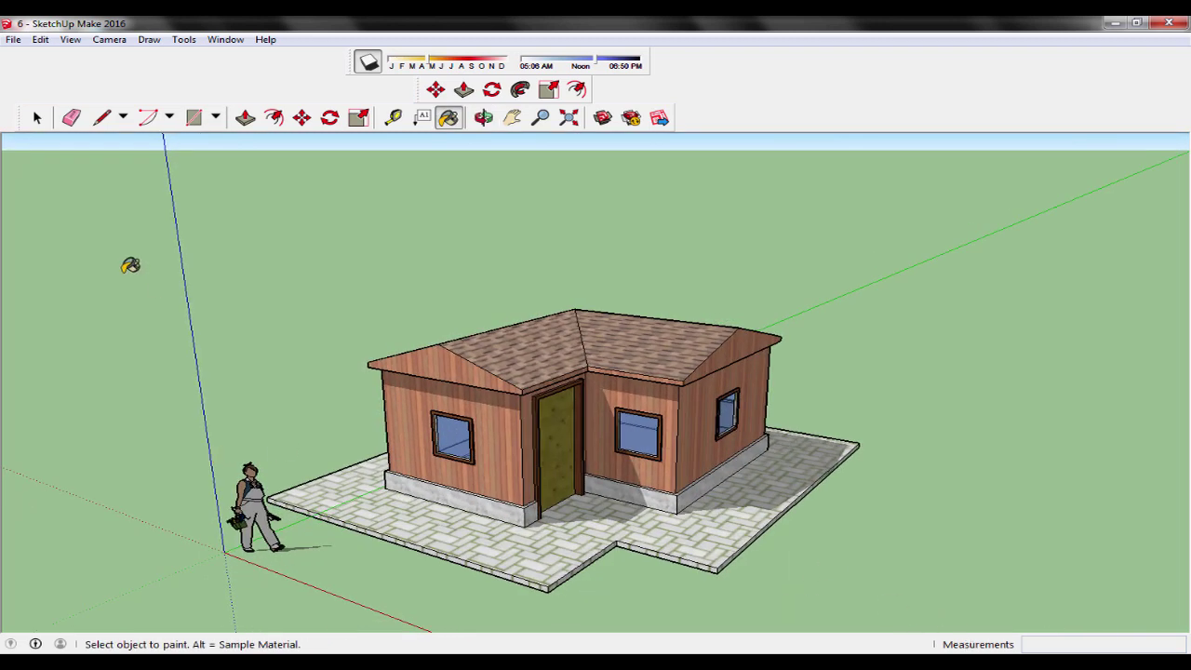